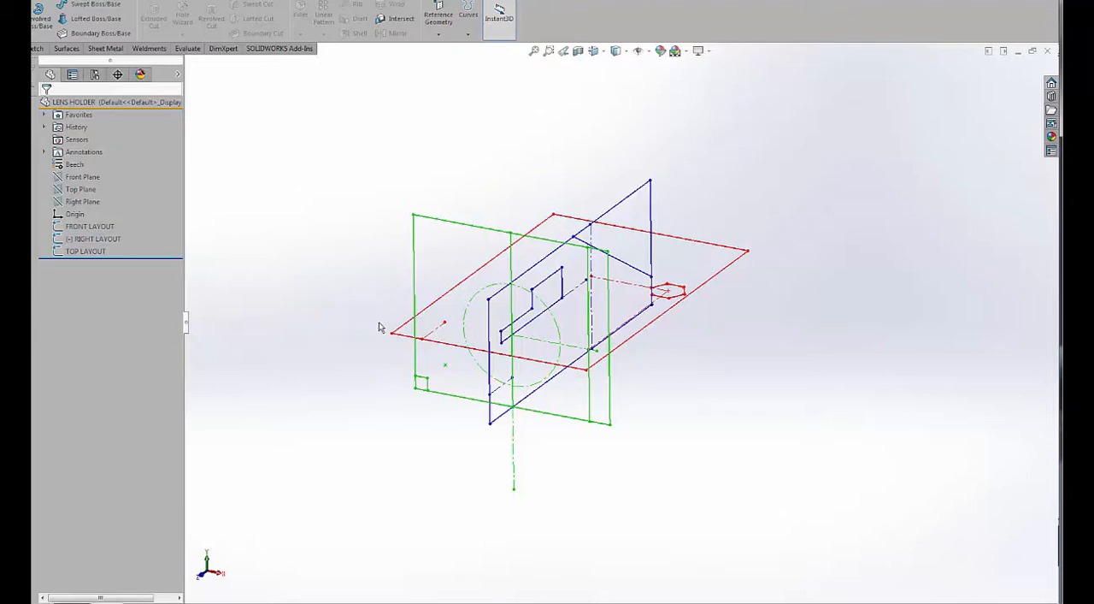
Roll the model back to just after the FRONT LAYOUT sketch and inspect its dimensions with dimension names displayed.
{"action": "left_click_drag", "start_coordinate": [109, 264], "coordinate": [121, 238]}
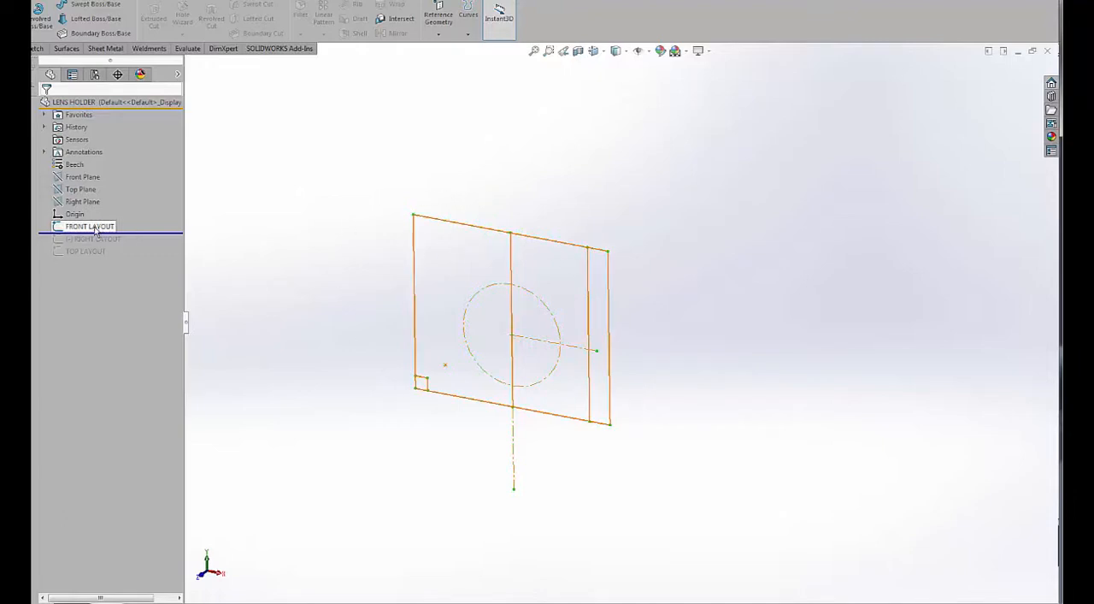
{"action": "left_click", "coordinate": [60, 227]}
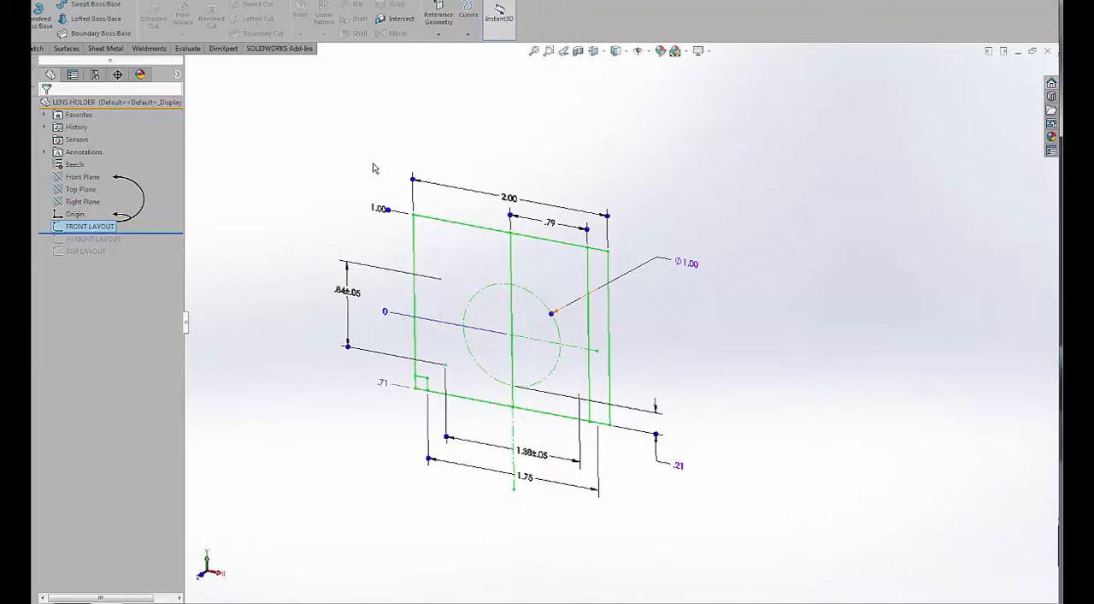
{"action": "left_click", "coordinate": [639, 51]}
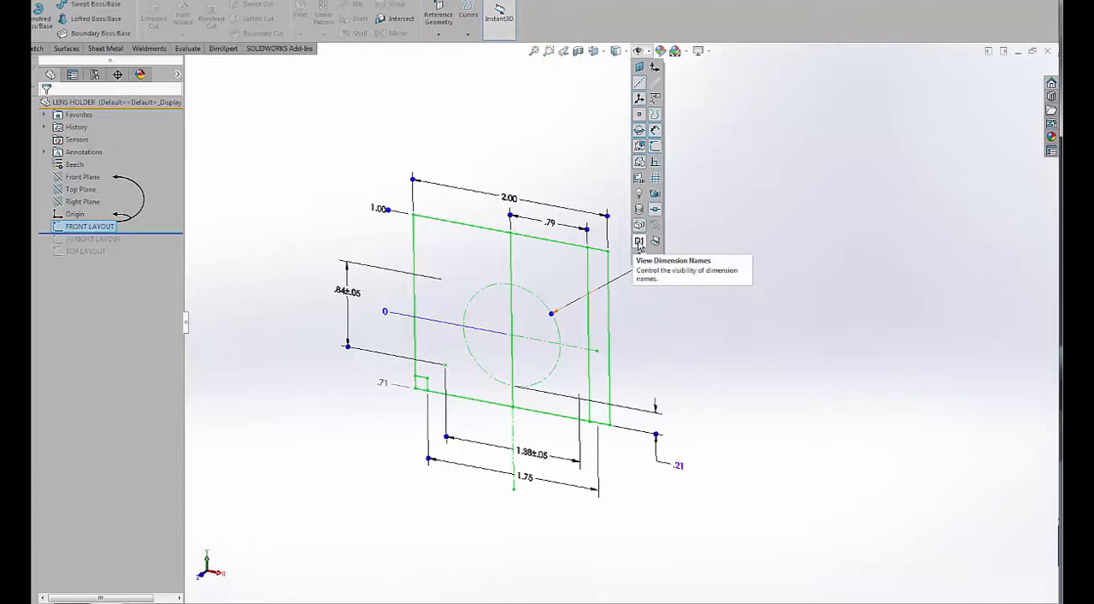
{"action": "left_click", "coordinate": [639, 241]}
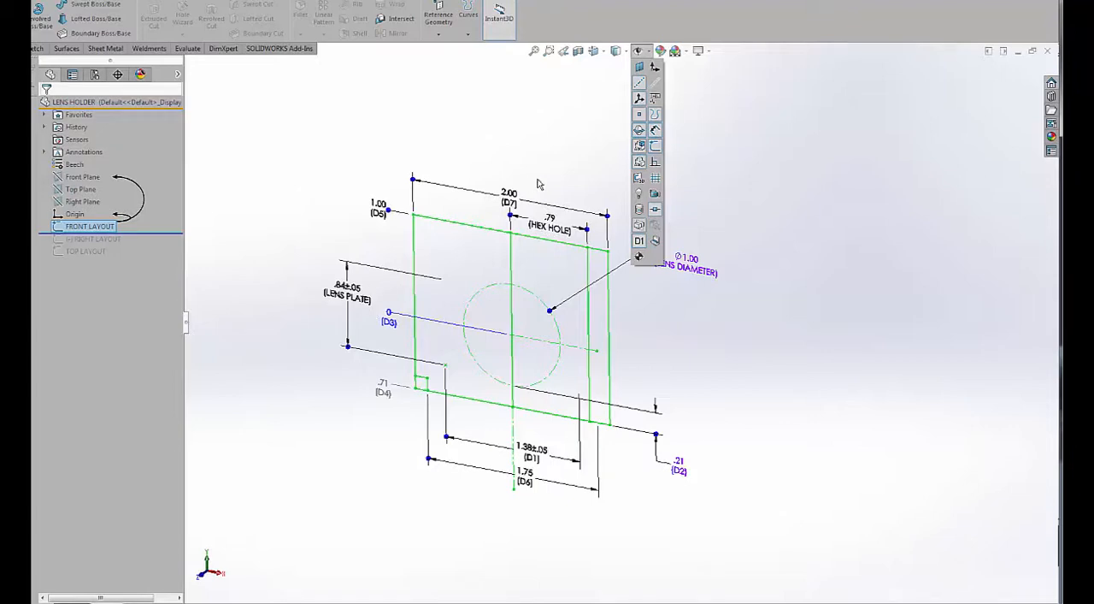
{"action": "left_click", "coordinate": [639, 240]}
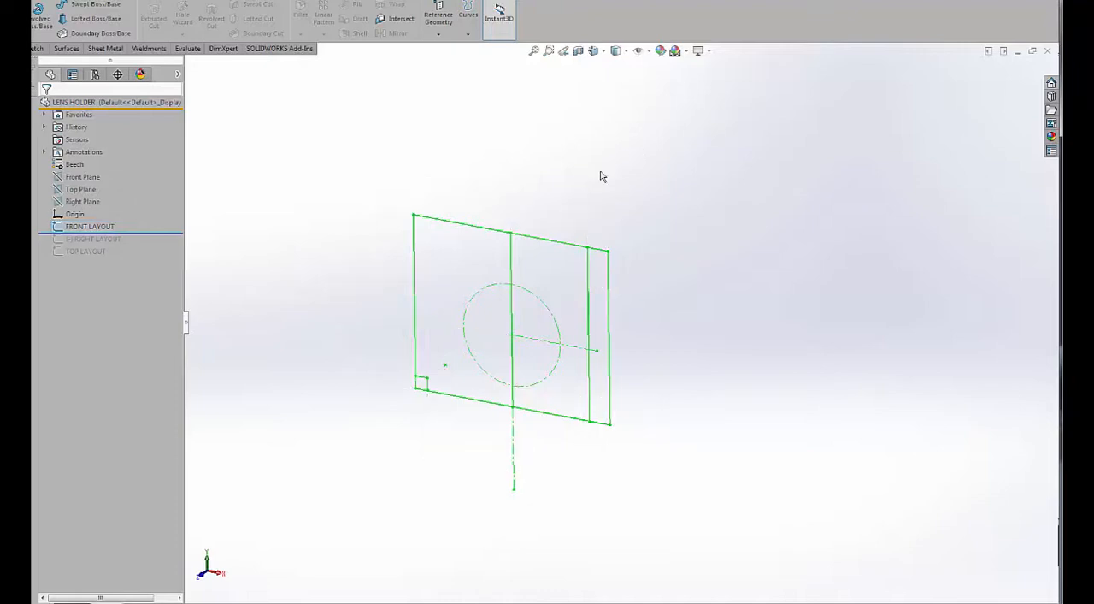
Roll forward to include the RIGHT LAYOUT sketch and make its upper horizontal line coincident with the midpoint of FRONT LAYOUT's upper edge.
{"action": "left_click_drag", "start_coordinate": [135, 233], "coordinate": [132, 246]}
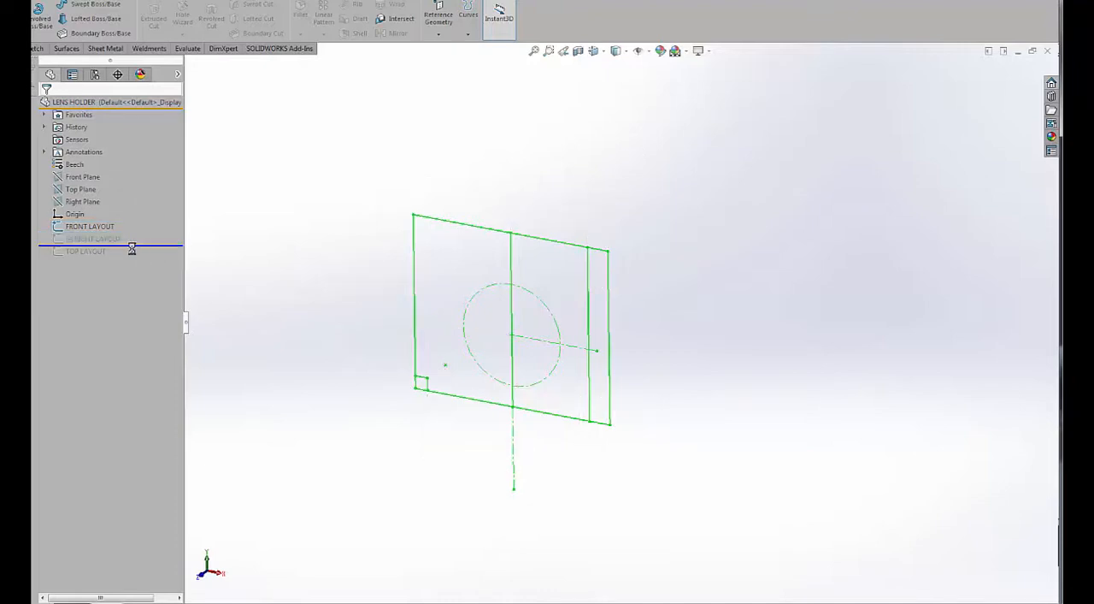
{"action": "mouse_move", "coordinate": [405, 277]}
{"action": "middle_mouse_down"}
{"action": "mouse_move", "coordinate": [364, 283]}
{"action": "mouse_move", "coordinate": [373, 289]}
{"action": "middle_mouse_up"}
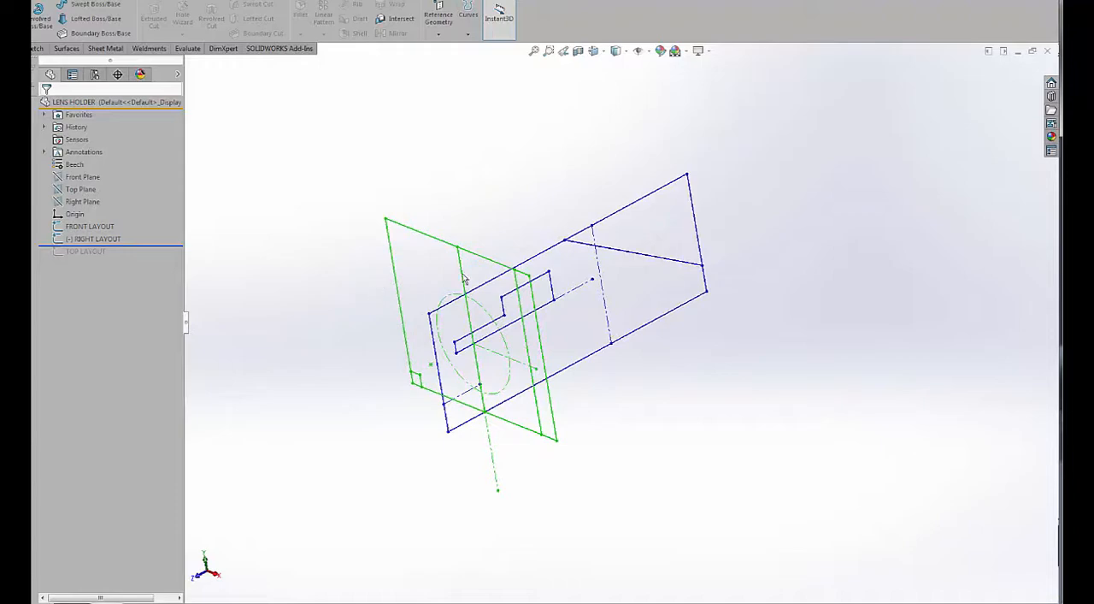
{"action": "right_click", "coordinate": [535, 261]}
{"action": "left_click", "coordinate": [547, 248]}
{"action": "middle_click_drag", "start_coordinate": [565, 304], "coordinate": [555, 312]}
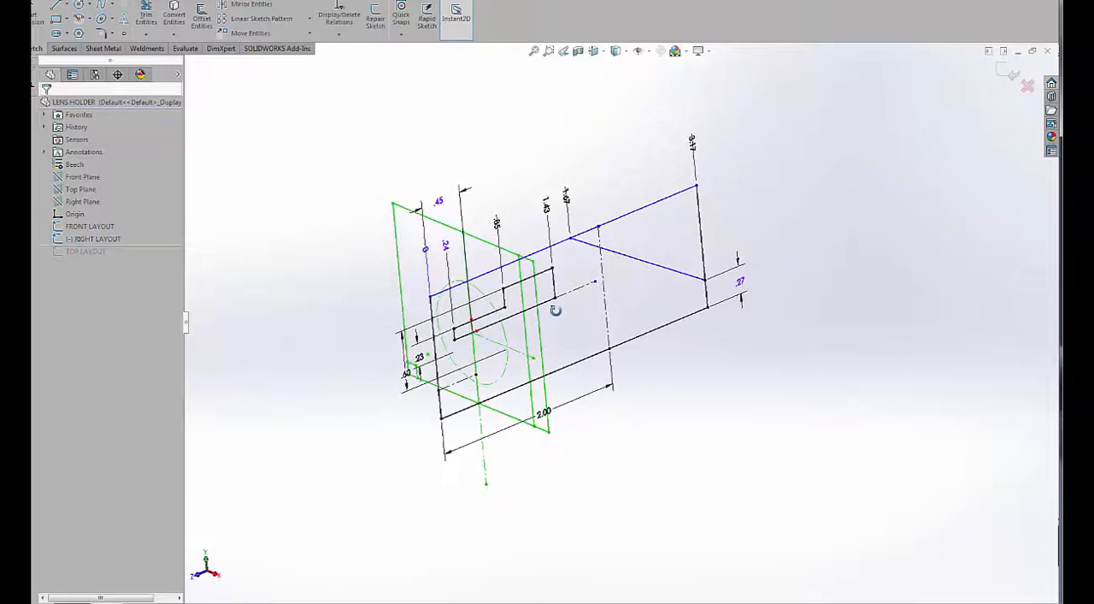
{"action": "left_click", "coordinate": [484, 275]}
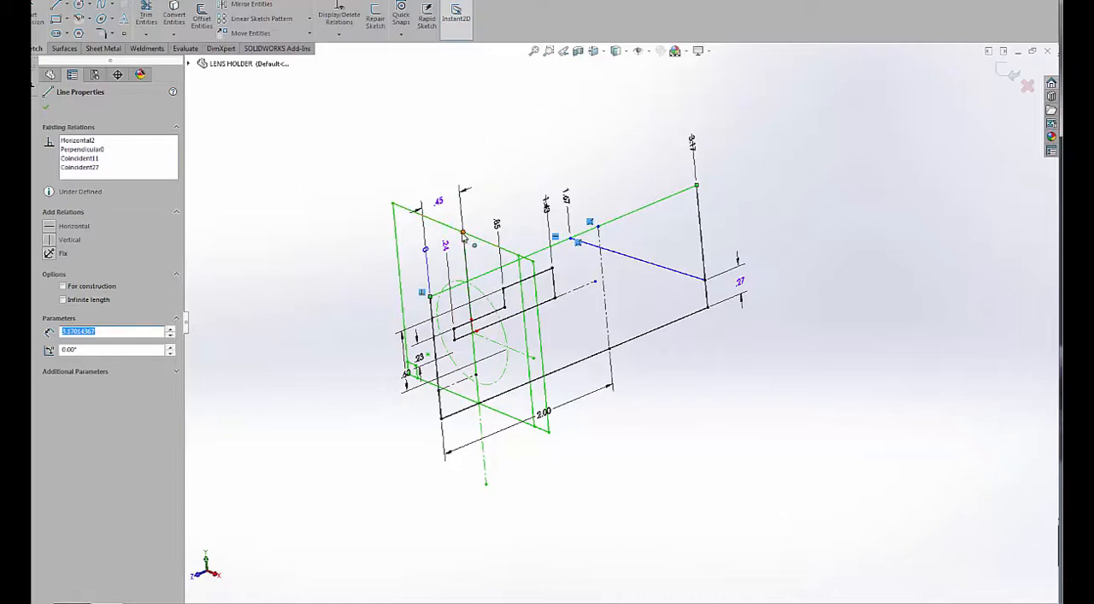
{"action": "left_click", "coordinate": [463, 233], "text": "ctrl"}
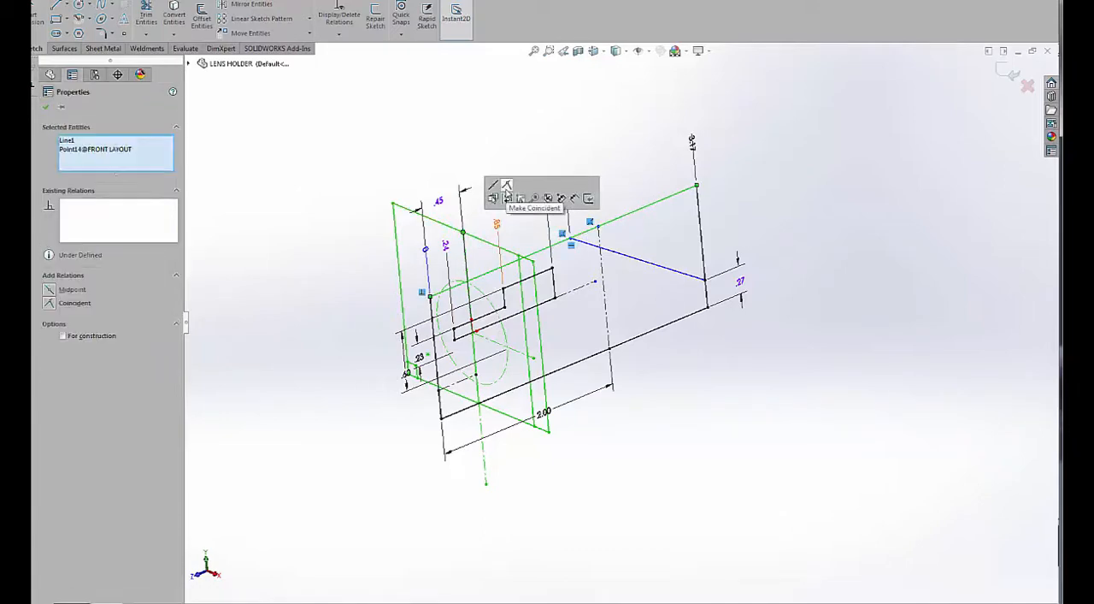
{"action": "left_click", "coordinate": [507, 191]}
{"action": "left_click", "coordinate": [514, 149]}
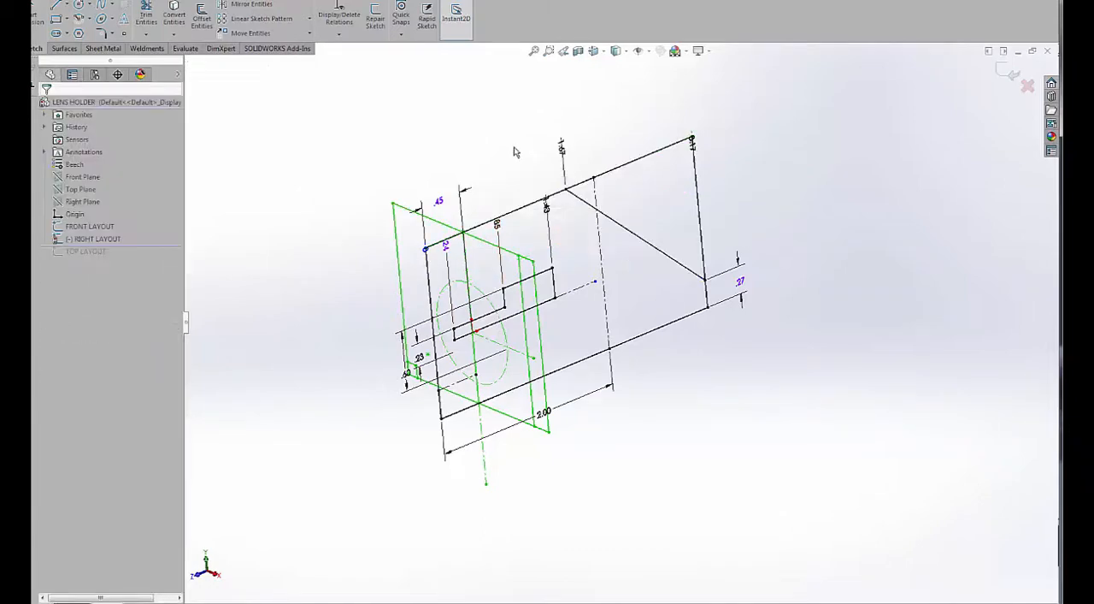
{"action": "mouse_move", "coordinate": [514, 148]}
{"action": "middle_mouse_down"}
{"action": "mouse_move", "coordinate": [538, 138]}
{"action": "mouse_move", "coordinate": [520, 134]}
{"action": "middle_mouse_up"}
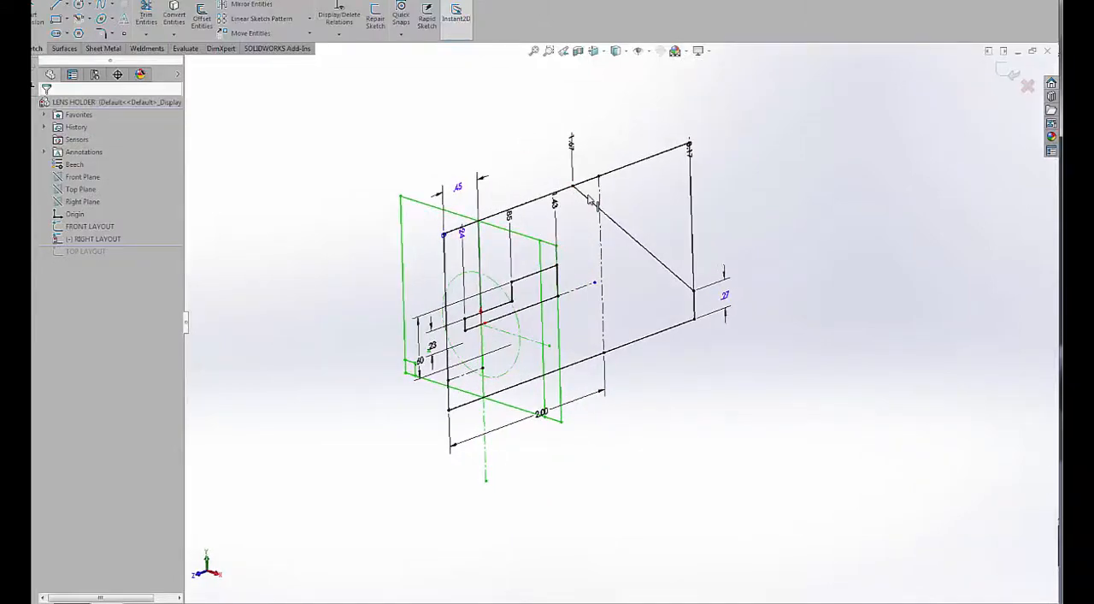
Display dimension names and move the SIDE CUTOUT dimension in the RIGHT LAYOUT sketch clear of the neighbouring dimension.
{"action": "left_click", "coordinate": [640, 50]}
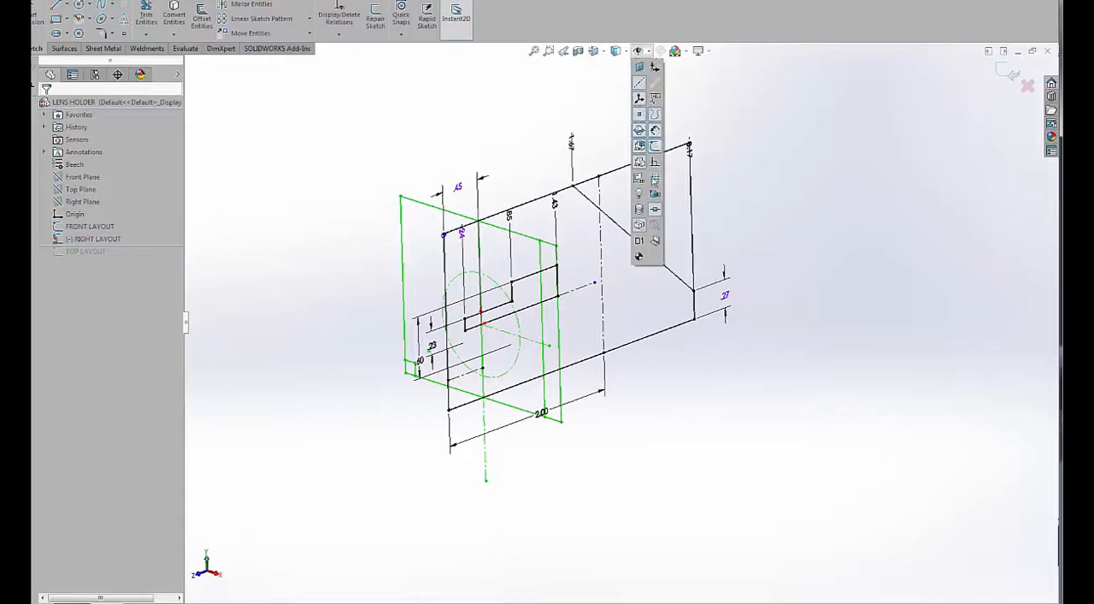
{"action": "left_click", "coordinate": [640, 244]}
{"action": "middle_click_drag", "start_coordinate": [779, 217], "coordinate": [750, 198]}
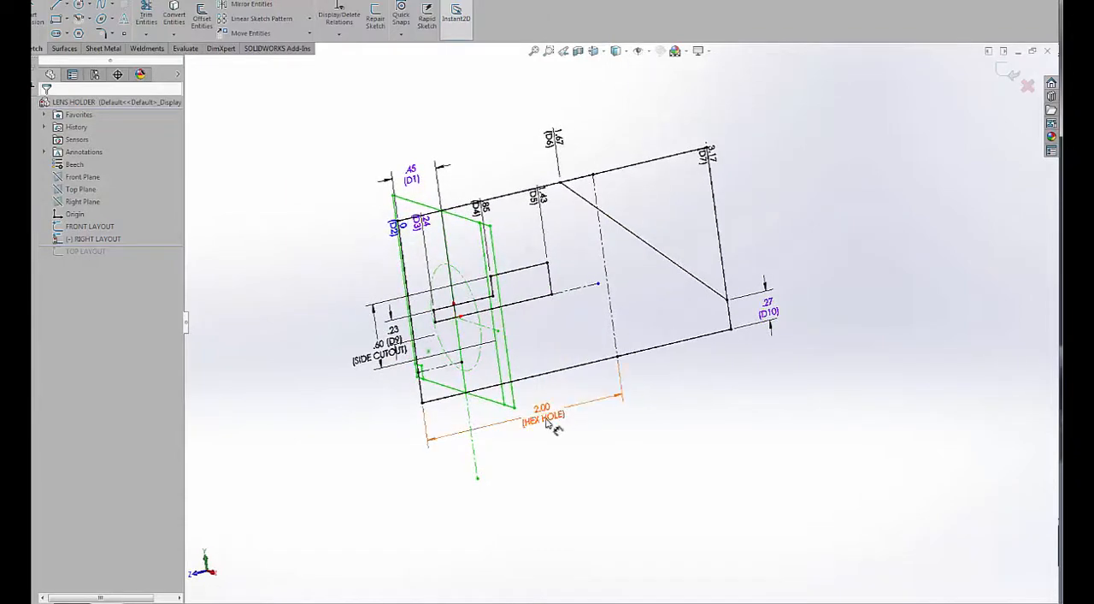
{"action": "left_click_drag", "start_coordinate": [380, 347], "coordinate": [325, 354]}
{"action": "left_click", "coordinate": [340, 258]}
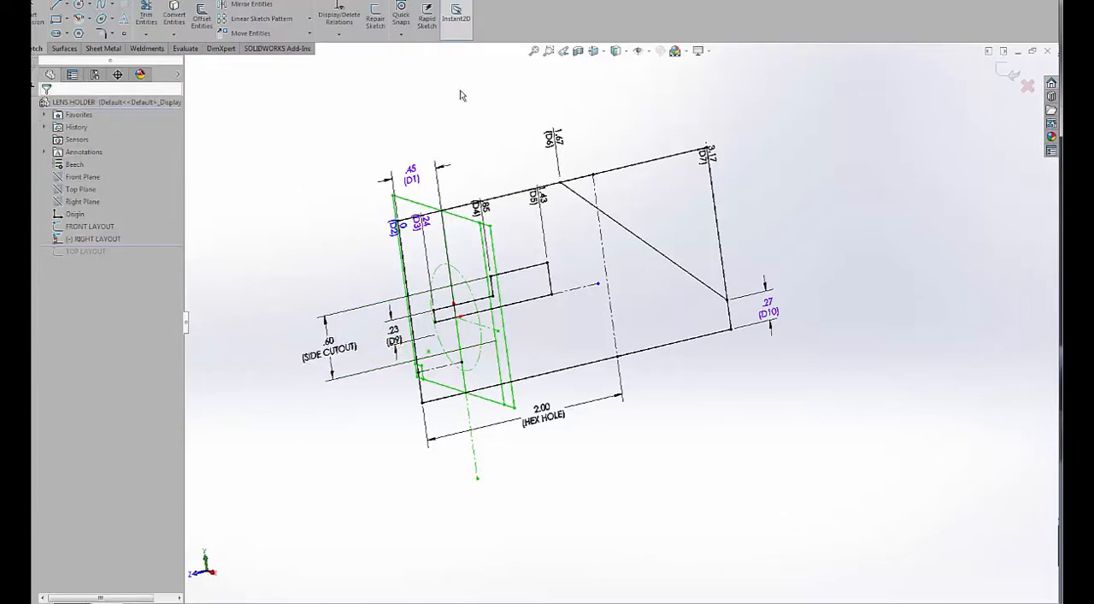
{"action": "mouse_move", "coordinate": [539, 101]}
{"action": "middle_mouse_down"}
{"action": "mouse_move", "coordinate": [562, 115]}
{"action": "mouse_move", "coordinate": [849, 92]}
{"action": "middle_mouse_up"}
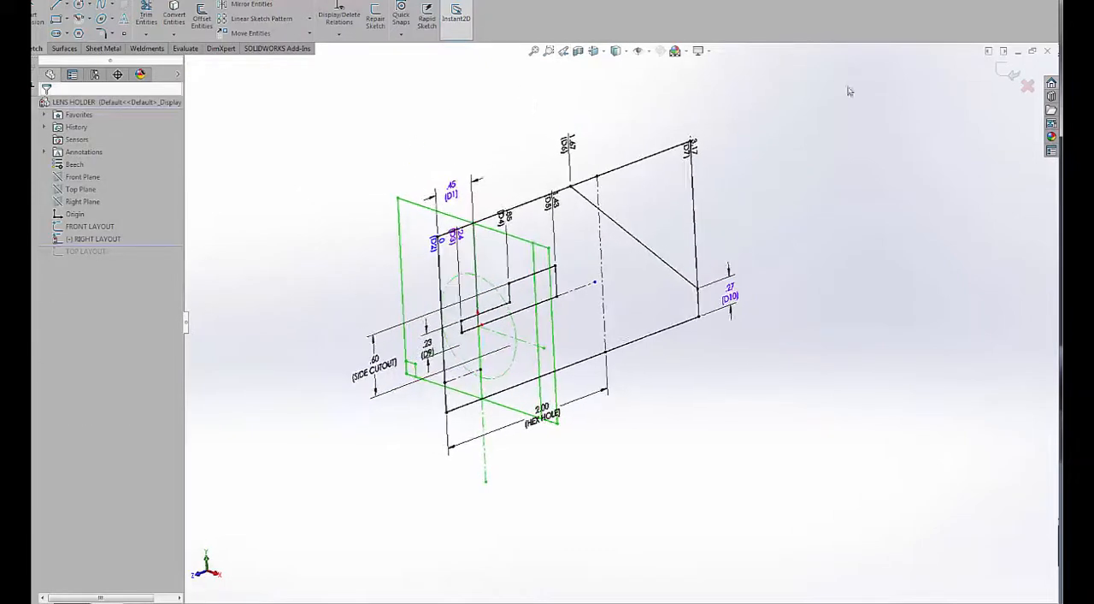
{"action": "left_click", "coordinate": [1005, 75]}
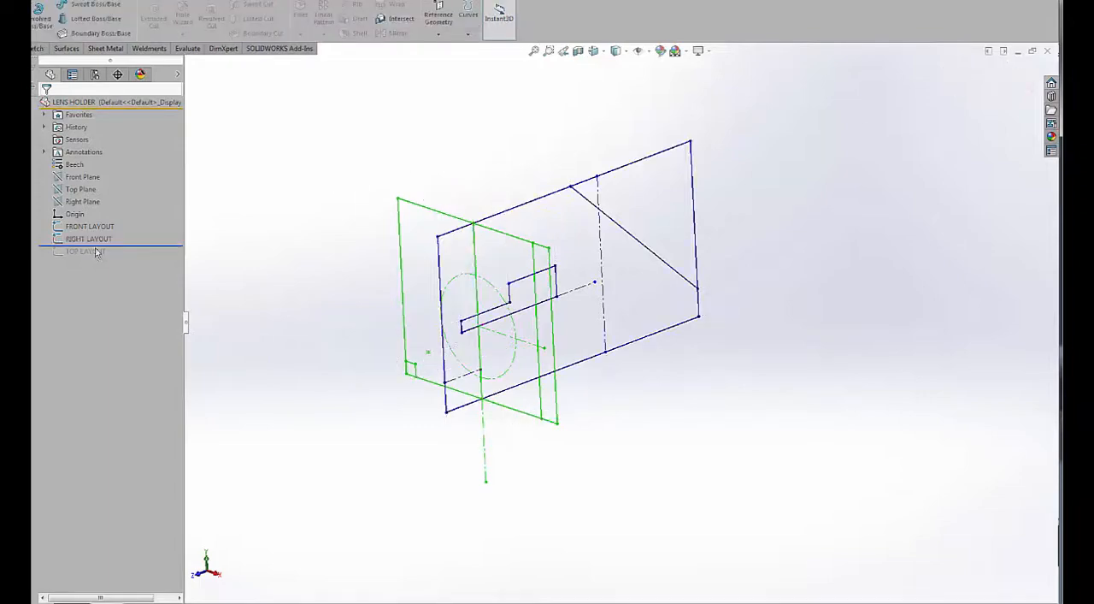
Roll the model forward to include the TOP LAYOUT sketch and inspect its dimensions.
{"action": "left_click_drag", "start_coordinate": [96, 251], "coordinate": [146, 260]}
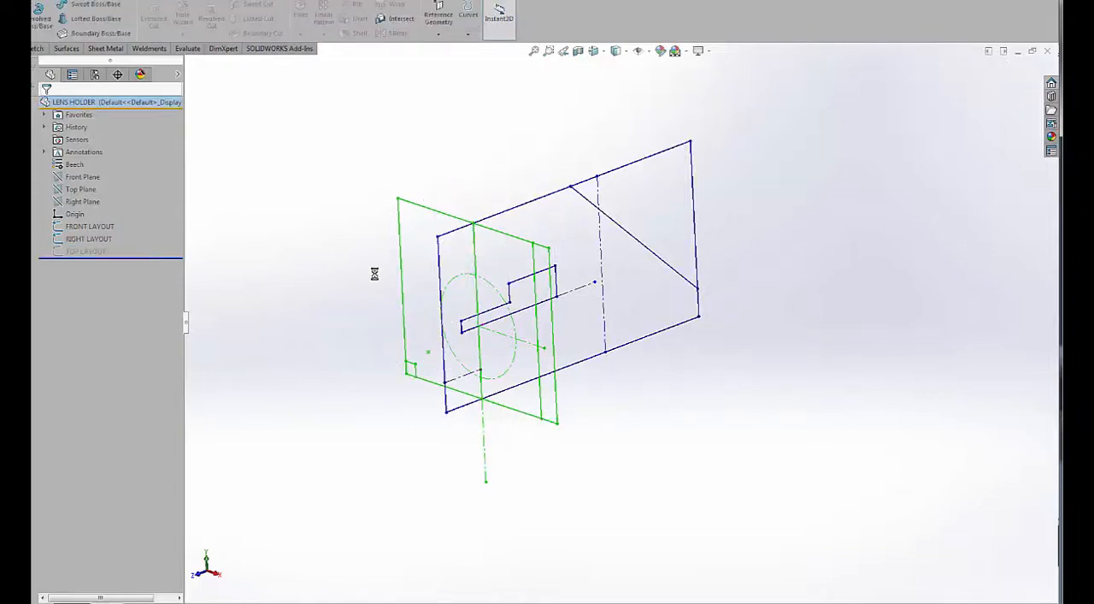
{"action": "mouse_move", "coordinate": [378, 237]}
{"action": "middle_mouse_down"}
{"action": "mouse_move", "coordinate": [411, 350]}
{"action": "mouse_move", "coordinate": [373, 332]}
{"action": "middle_mouse_up"}
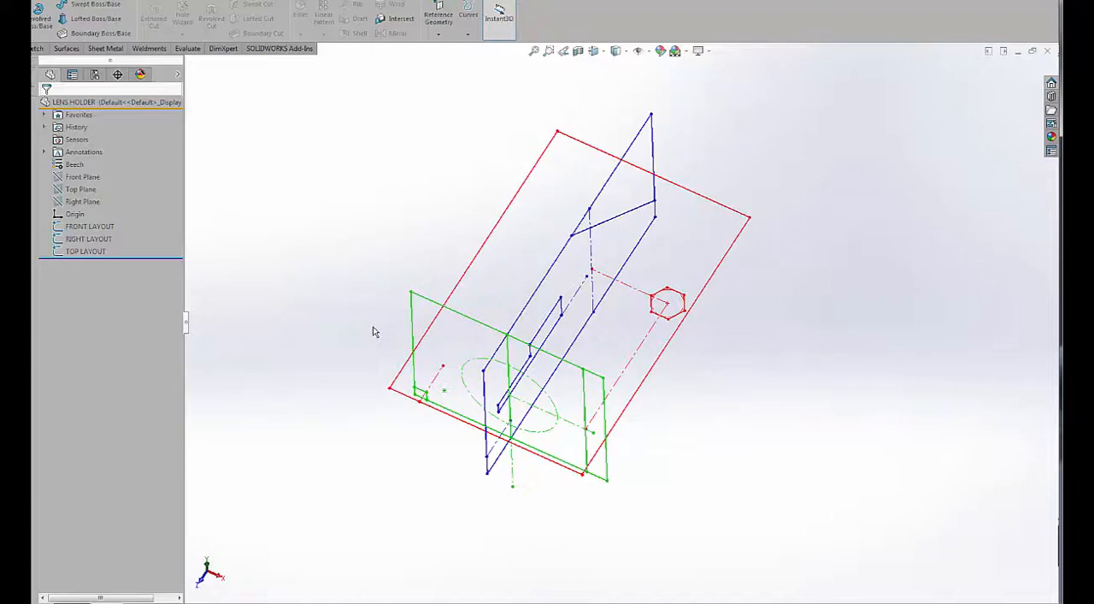
{"action": "left_click", "coordinate": [69, 252]}
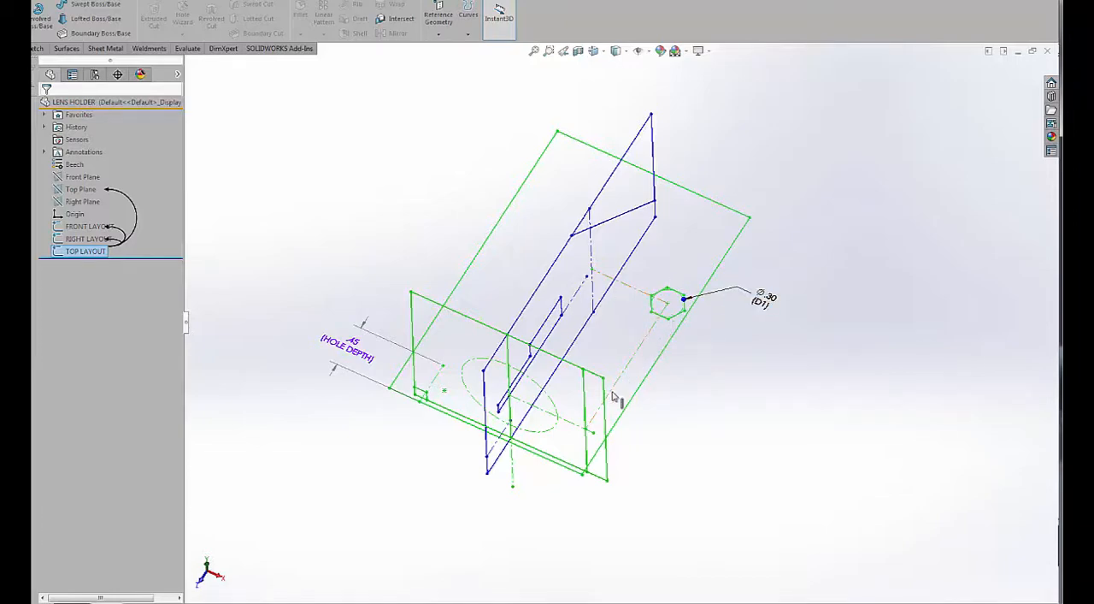
{"action": "middle_click_drag", "start_coordinate": [601, 441], "coordinate": [608, 396]}
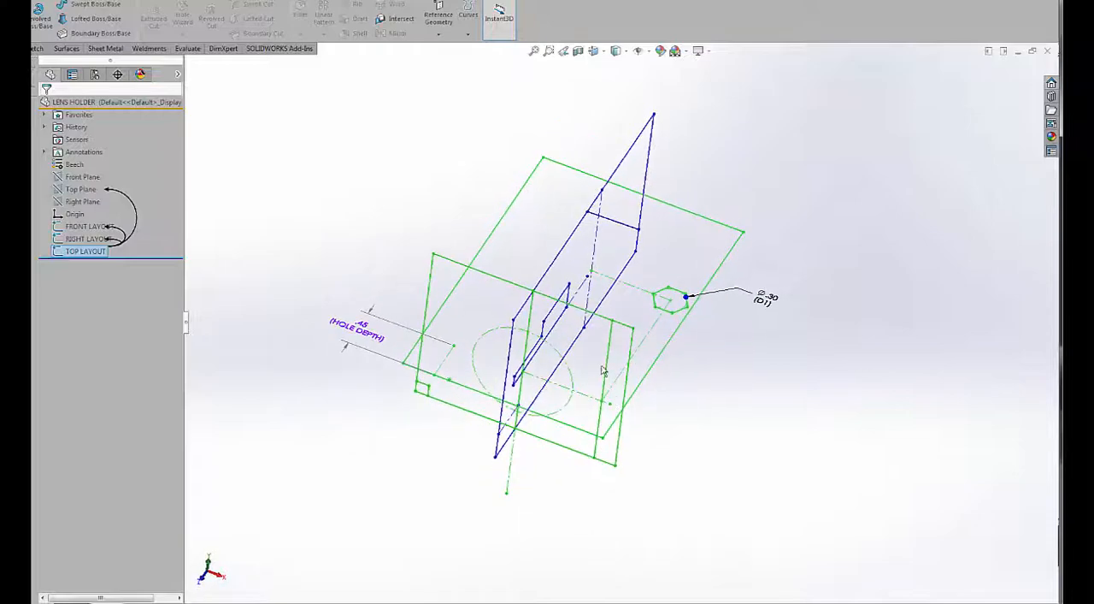
{"action": "mouse_move", "coordinate": [447, 197]}
{"action": "middle_mouse_down"}
{"action": "mouse_move", "coordinate": [434, 174]}
{"action": "mouse_move", "coordinate": [386, 193]}
{"action": "middle_mouse_up"}
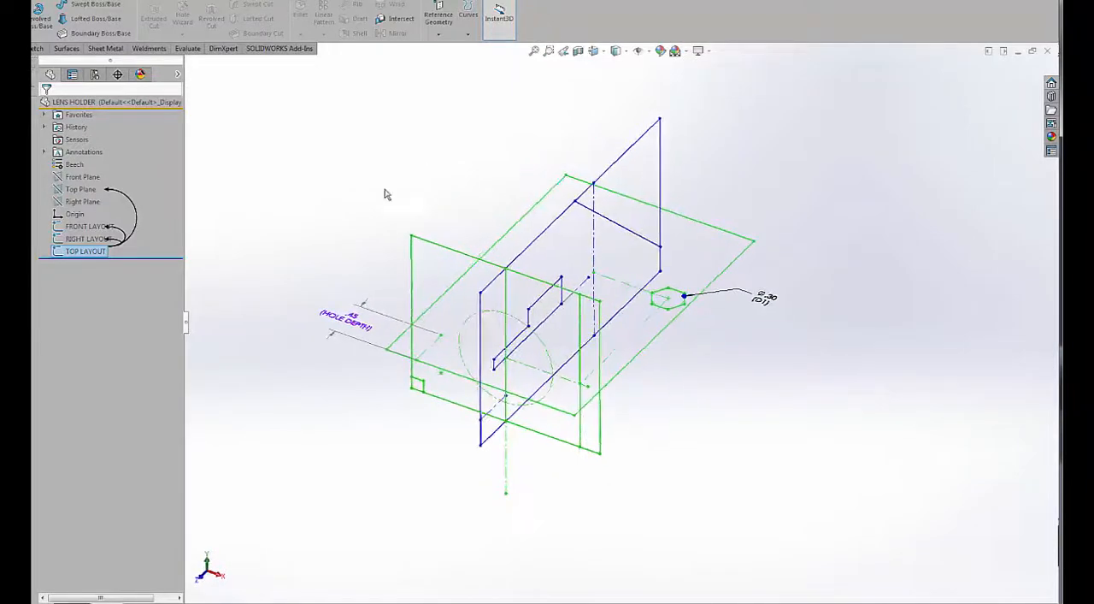
{"action": "left_click", "coordinate": [310, 232]}
Set up a boss extrude of the FRONT LAYOUT sketch, using its left-half region without the small corner square as the contour.
{"action": "scroll", "coordinate": [554, 218], "scroll_direction": "up", "scroll_amount": 1}
{"action": "scroll", "coordinate": [555, 219], "scroll_direction": "down", "scroll_amount": 1}
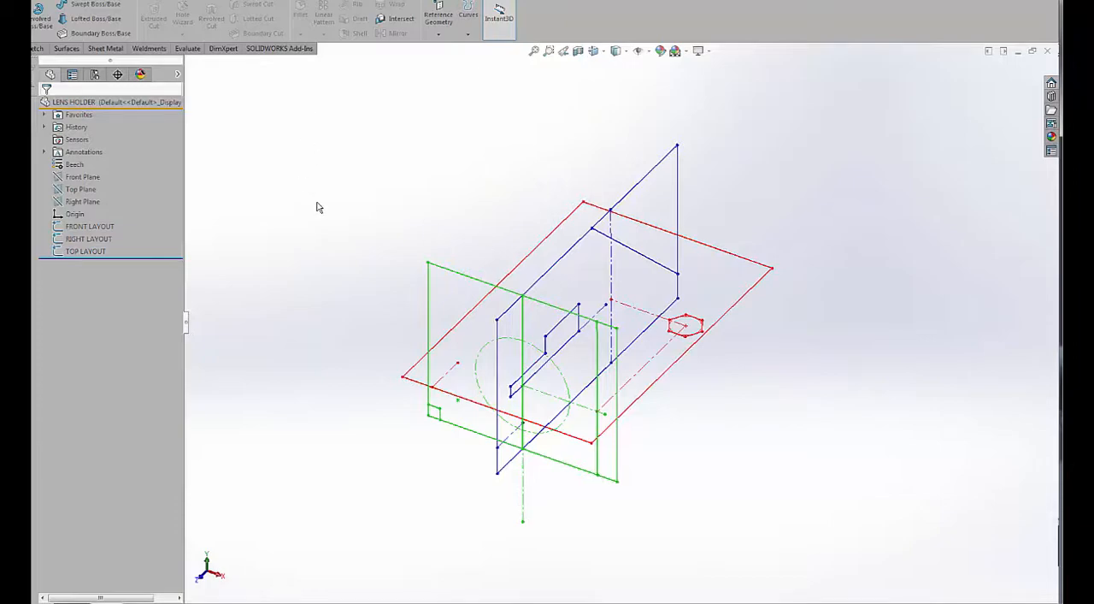
{"action": "middle_click_drag", "start_coordinate": [318, 205], "coordinate": [322, 157]}
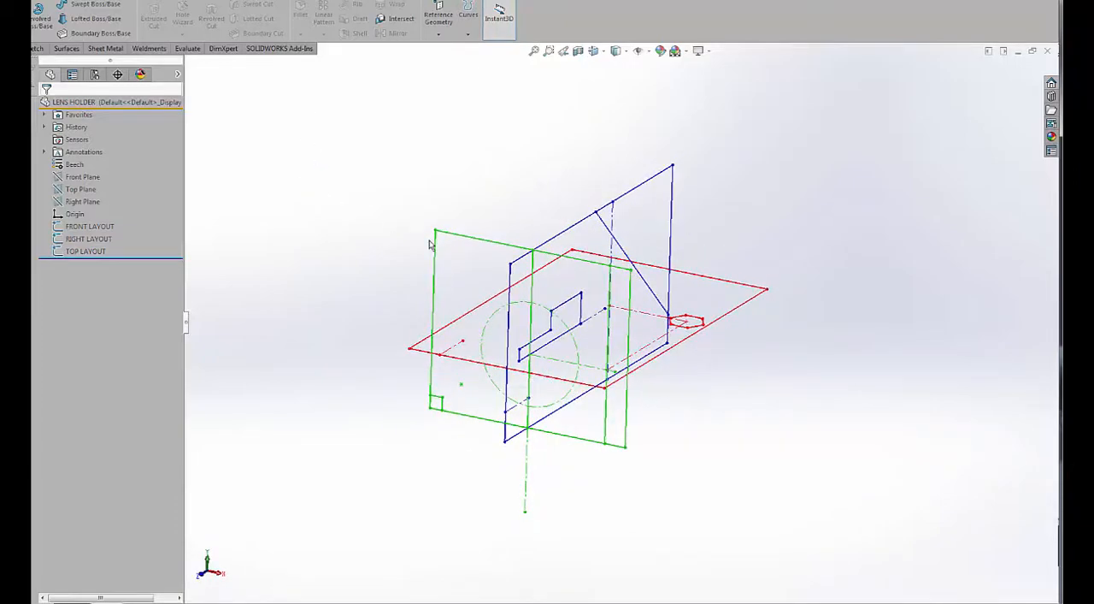
{"action": "middle_click_drag", "start_coordinate": [434, 234], "coordinate": [414, 252]}
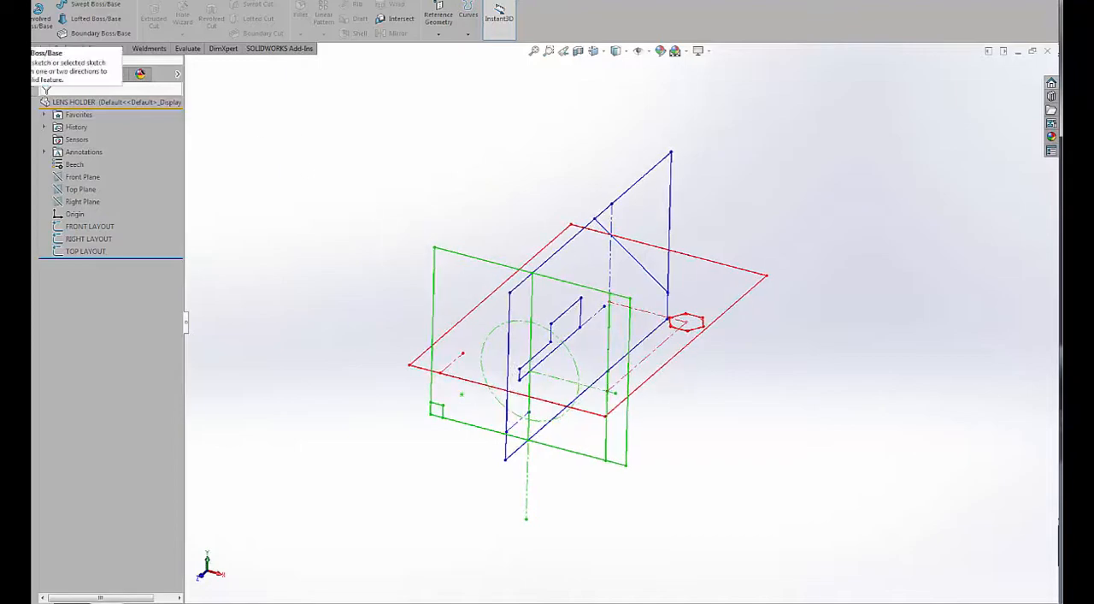
{"action": "left_click", "coordinate": [89, 226]}
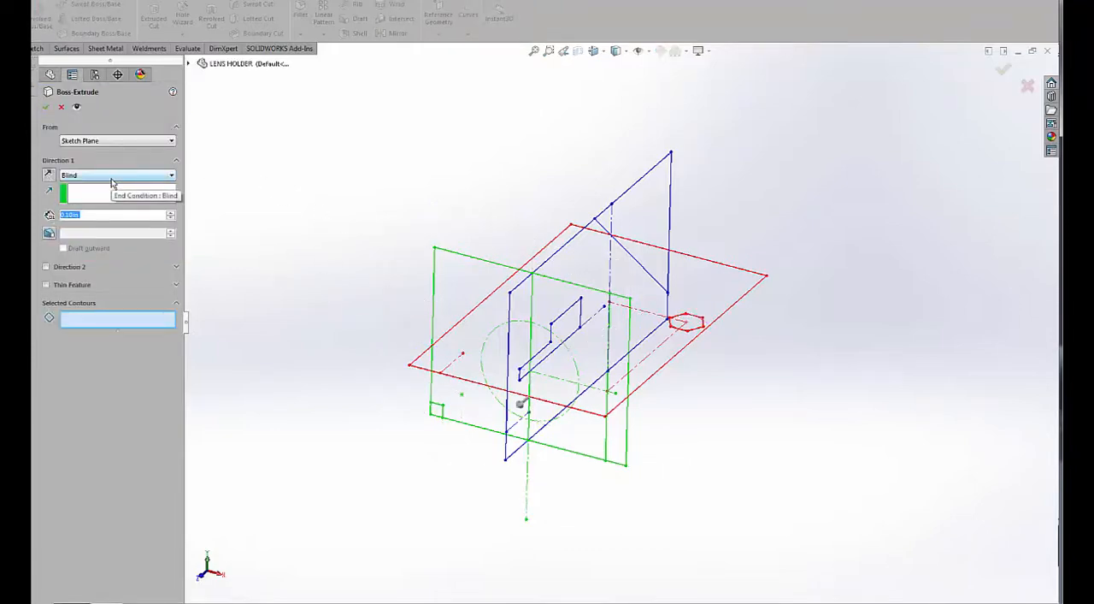
{"action": "left_click", "coordinate": [100, 320]}
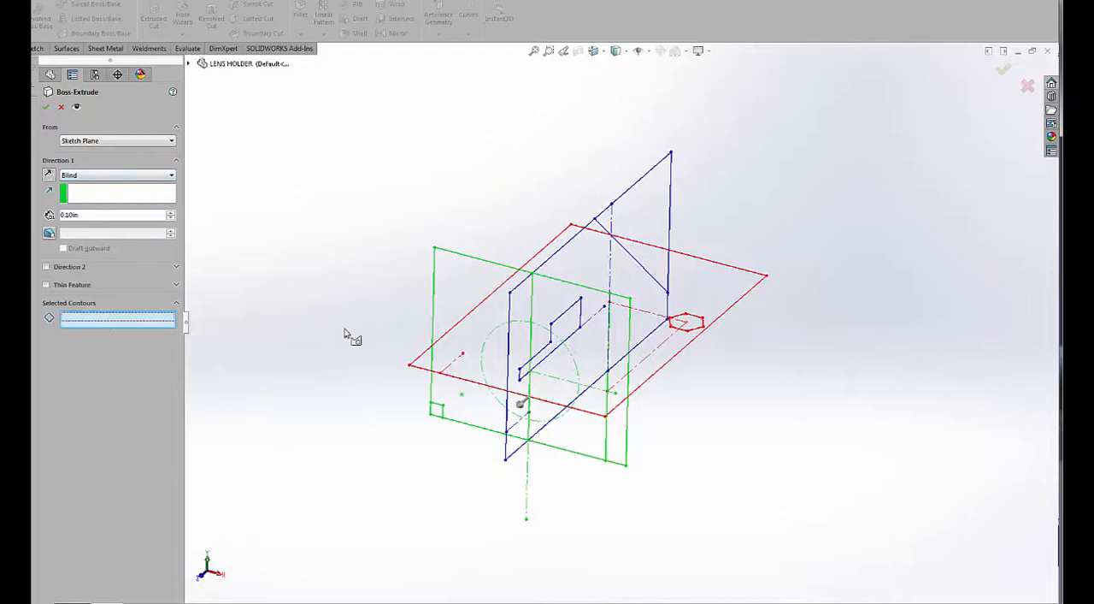
{"action": "left_click", "coordinate": [466, 283]}
{"action": "mouse_move", "coordinate": [477, 237]}
{"action": "middle_mouse_down"}
{"action": "mouse_move", "coordinate": [472, 256]}
{"action": "mouse_move", "coordinate": [542, 271]}
{"action": "middle_mouse_up"}
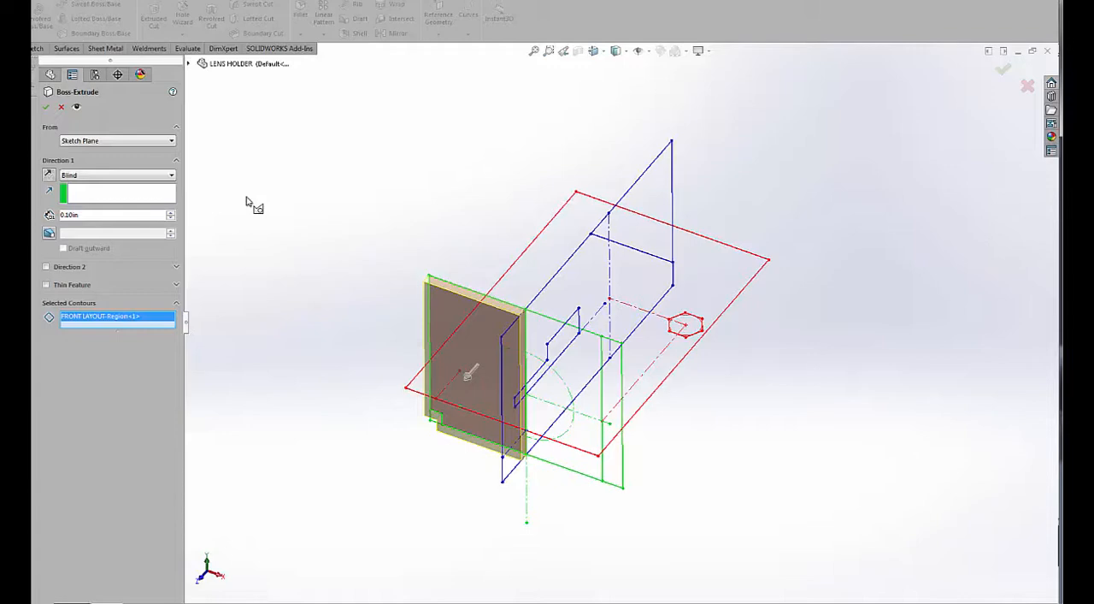
Extrude the region starting from TOP LAYOUT's rear-left corner vertex, with an Up To Vertex end at its front-left corner.
{"action": "left_click", "coordinate": [112, 141]}
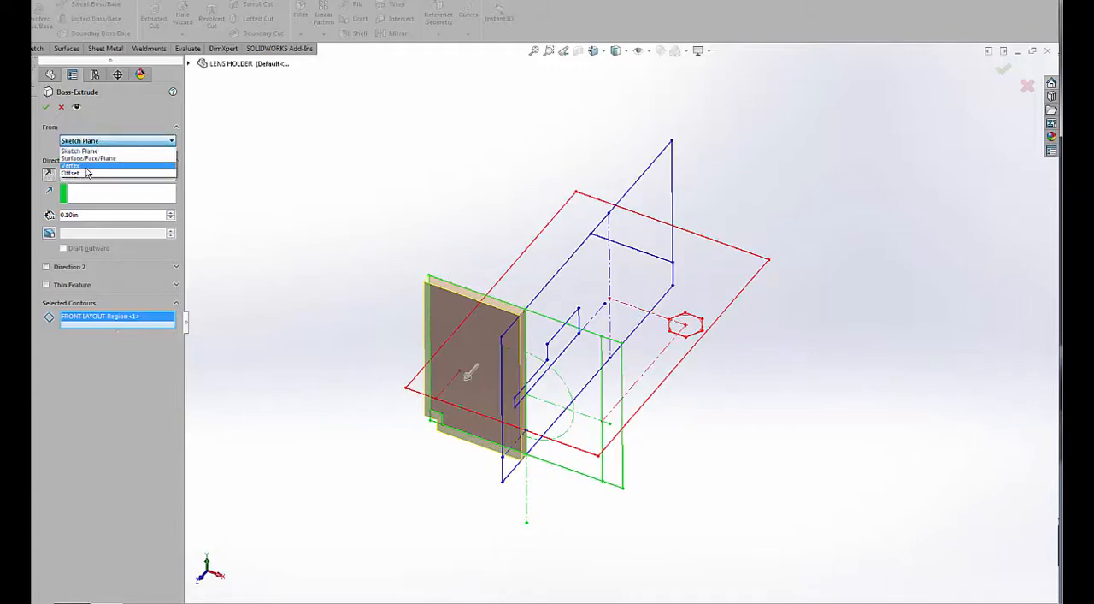
{"action": "left_click", "coordinate": [71, 165]}
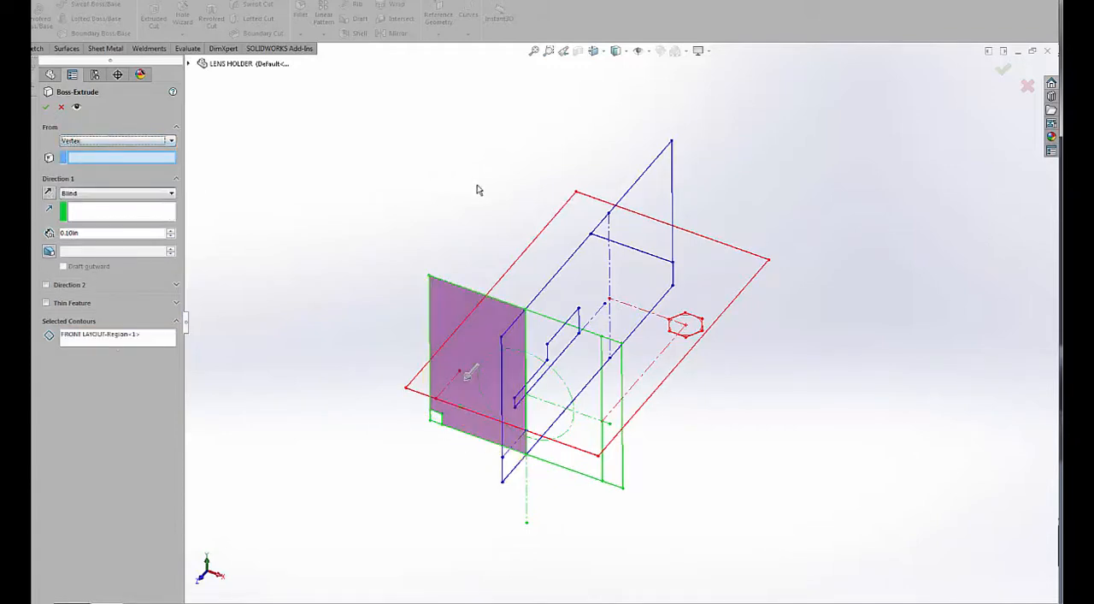
{"action": "left_click", "coordinate": [576, 194]}
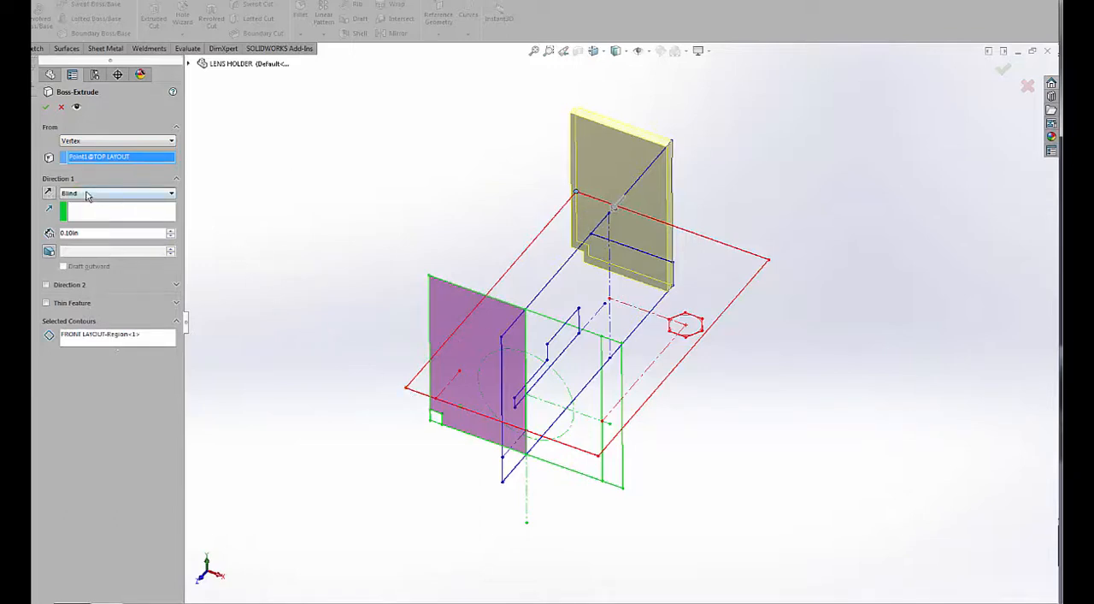
{"action": "left_click", "coordinate": [86, 194]}
{"action": "left_click", "coordinate": [86, 211]}
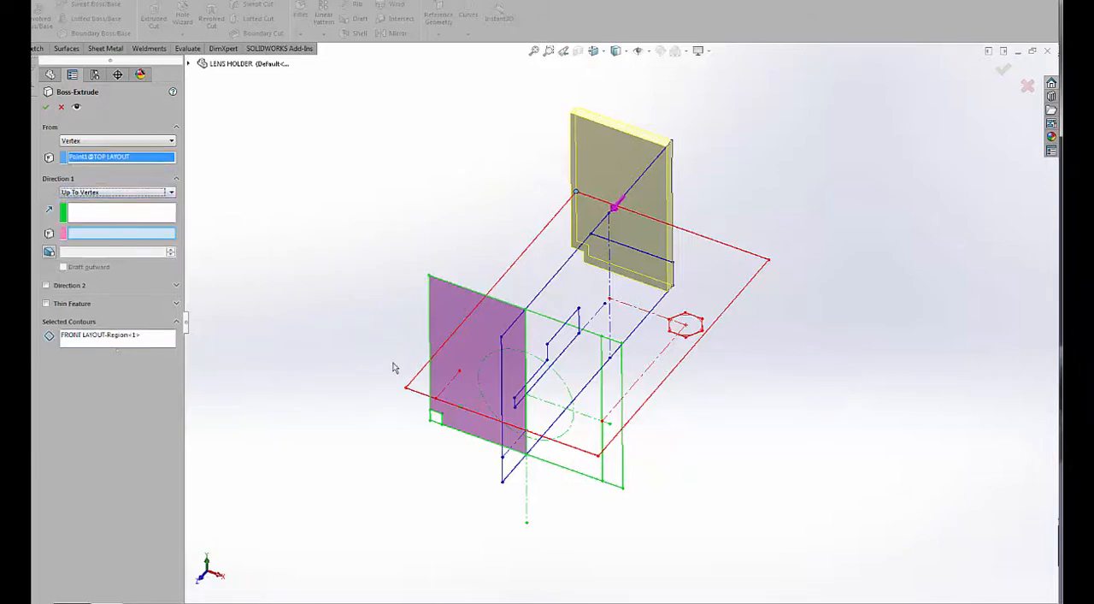
{"action": "left_click", "coordinate": [407, 389]}
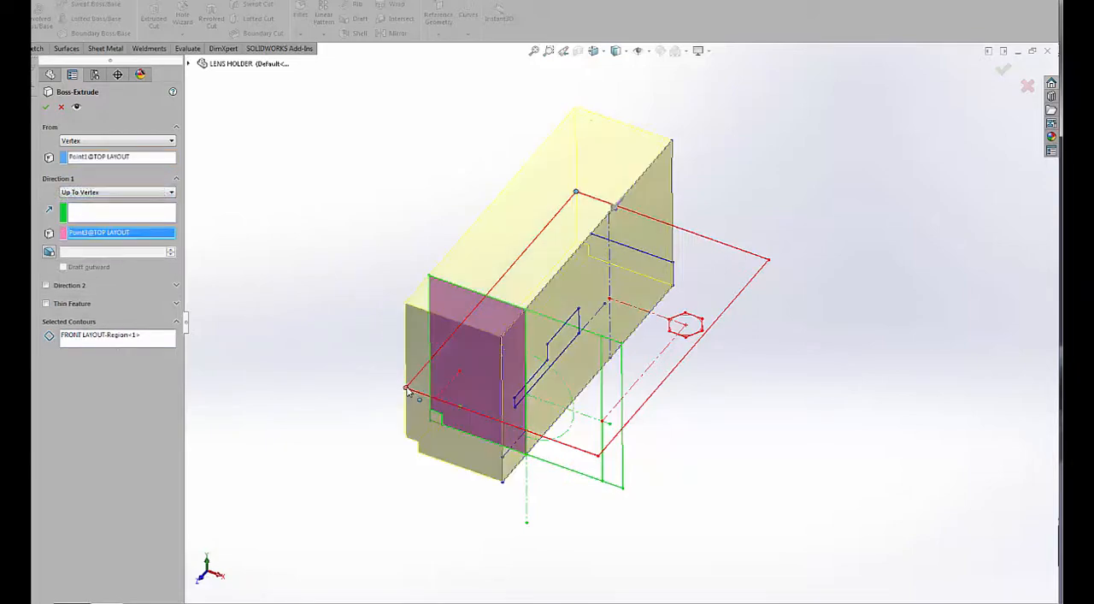
{"action": "mouse_move", "coordinate": [429, 247]}
{"action": "middle_mouse_down"}
{"action": "mouse_move", "coordinate": [427, 215]}
{"action": "mouse_move", "coordinate": [423, 232]}
{"action": "middle_mouse_up"}
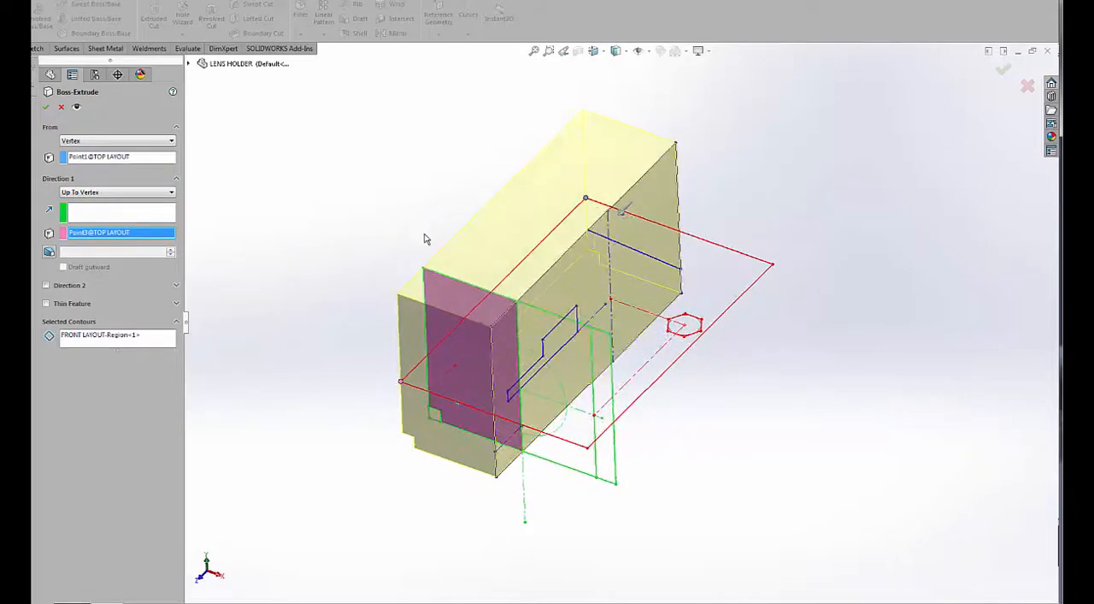
{"action": "left_click", "coordinate": [47, 107]}
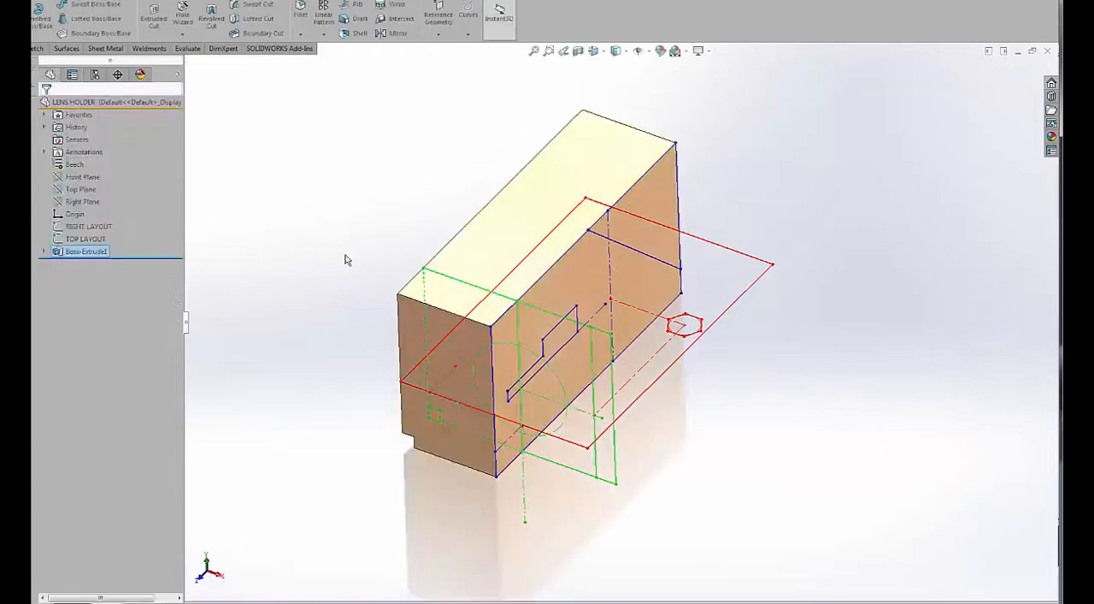
Mirror the extruded half body about the Right Plane, with solids merged, to complete the full block.
{"action": "middle_click_drag", "start_coordinate": [344, 259], "coordinate": [325, 213]}
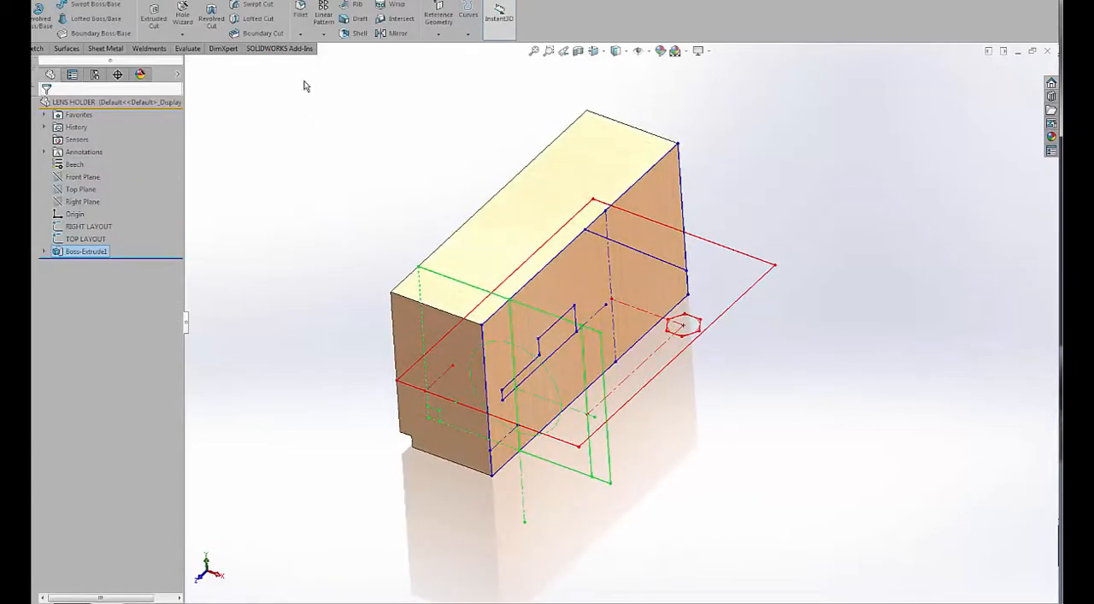
{"action": "left_click", "coordinate": [323, 34]}
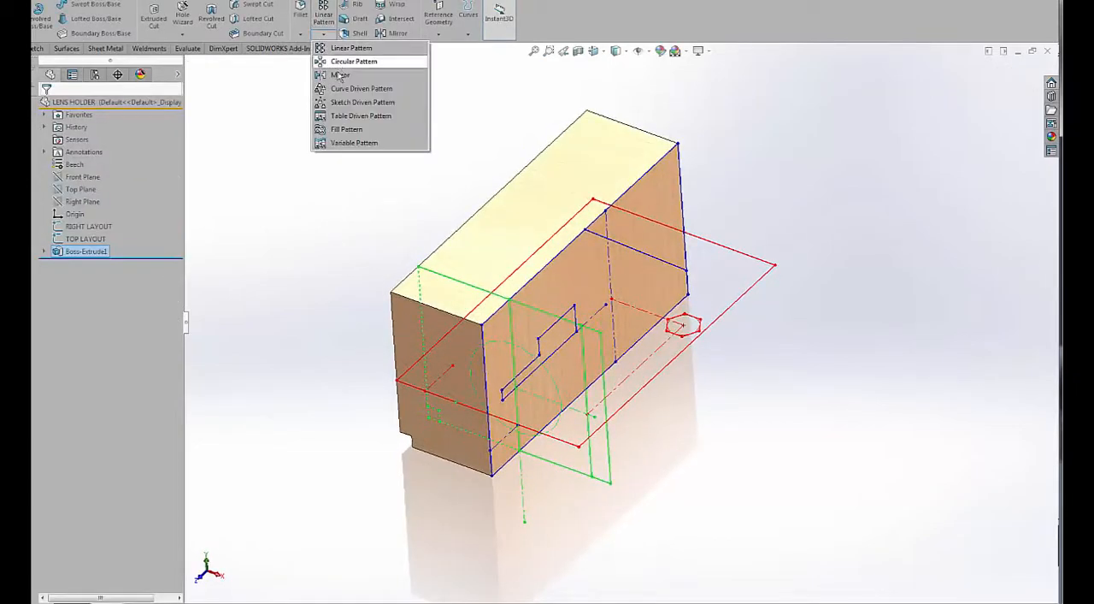
{"action": "left_click", "coordinate": [340, 76]}
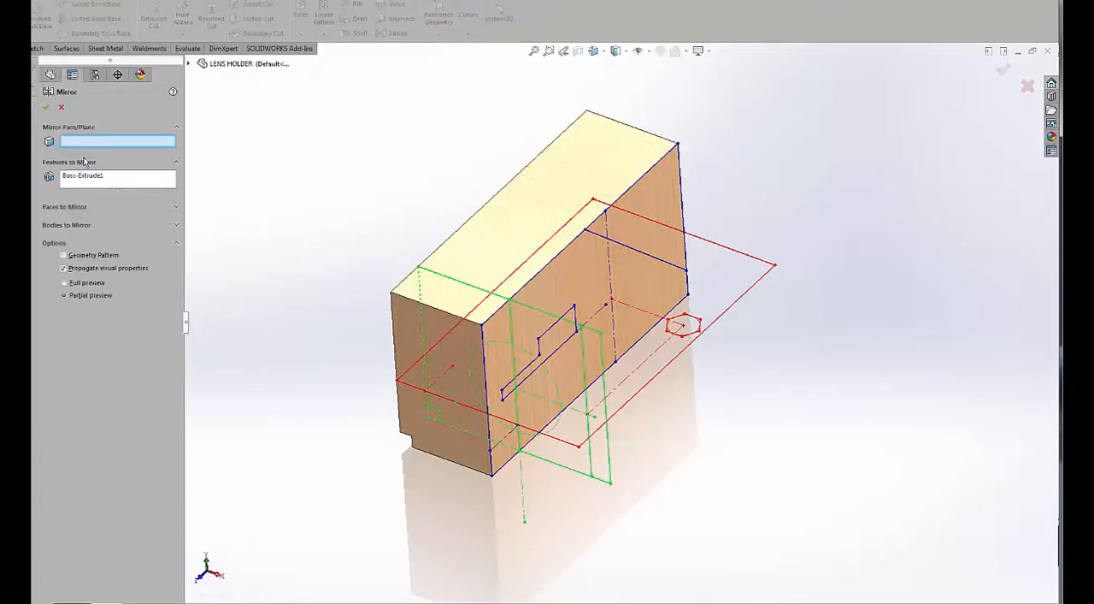
{"action": "left_click", "coordinate": [191, 64]}
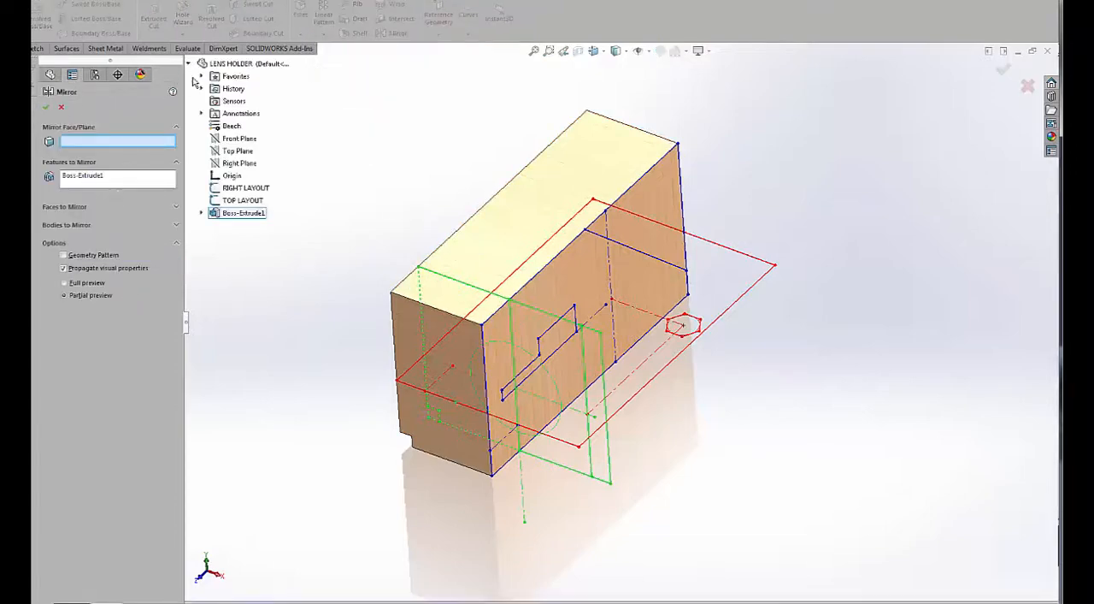
{"action": "left_click", "coordinate": [233, 163]}
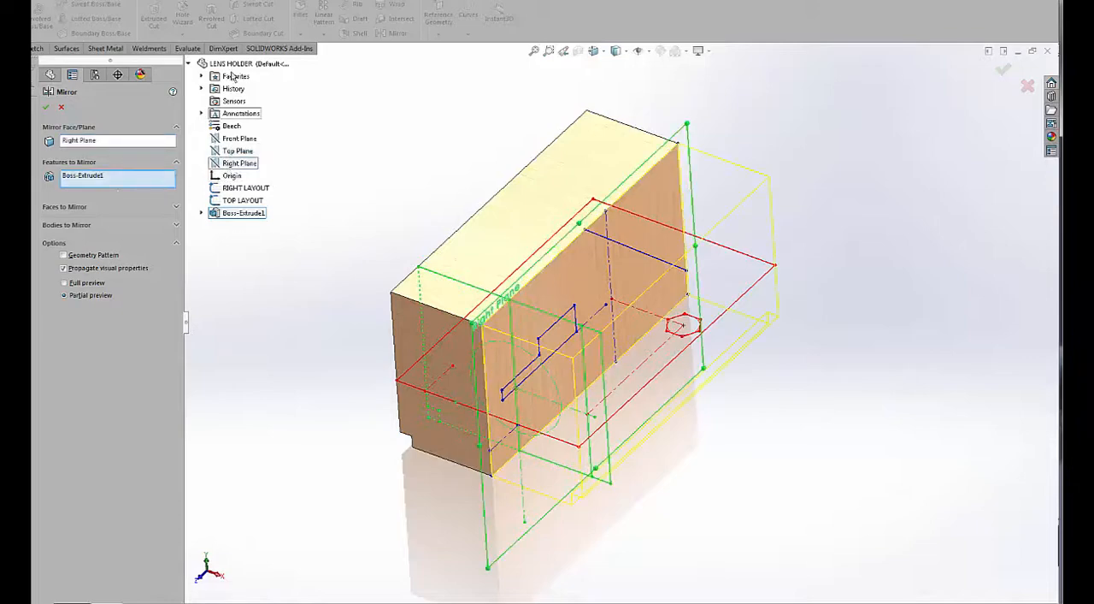
{"action": "left_click", "coordinate": [64, 224]}
{"action": "left_click", "coordinate": [486, 224]}
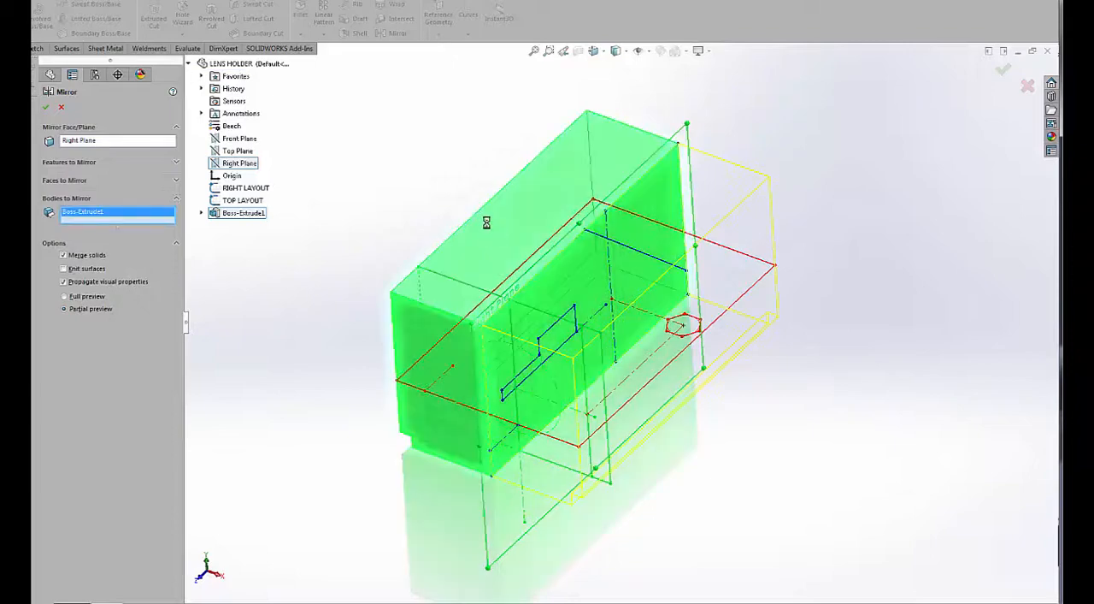
{"action": "right_click", "coordinate": [487, 222]}
{"action": "middle_click_drag", "start_coordinate": [461, 248], "coordinate": [439, 254]}
{"action": "key", "text": "ctrl+7"}
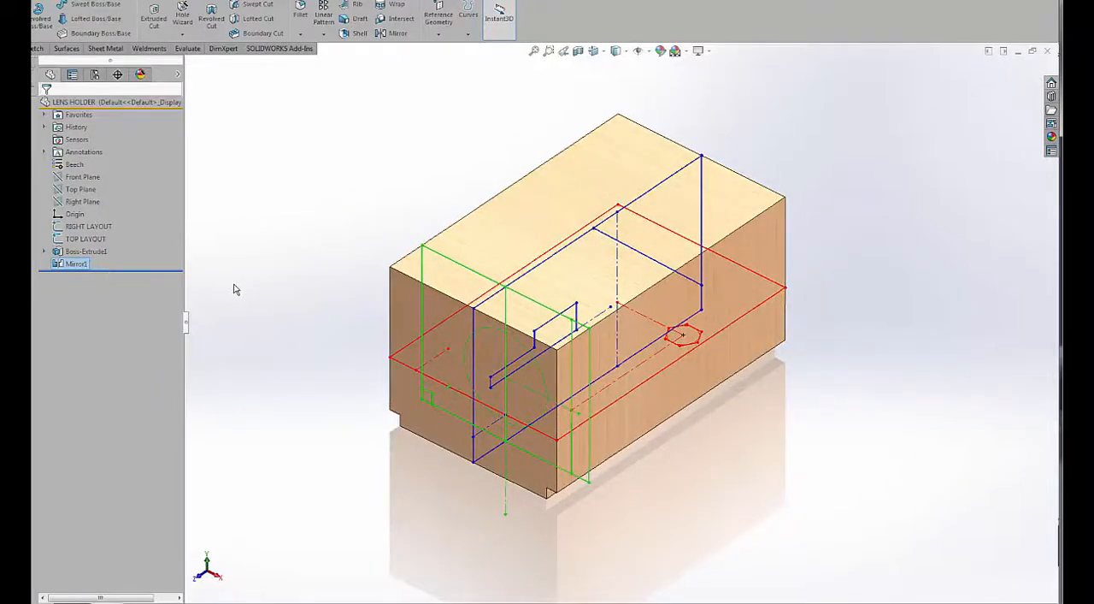
Set up a Hole Wizard plain hole in ANSI Inch, All Drill sizes, size 1, with a Through All end condition.
{"action": "middle_click_drag", "start_coordinate": [237, 289], "coordinate": [251, 286]}
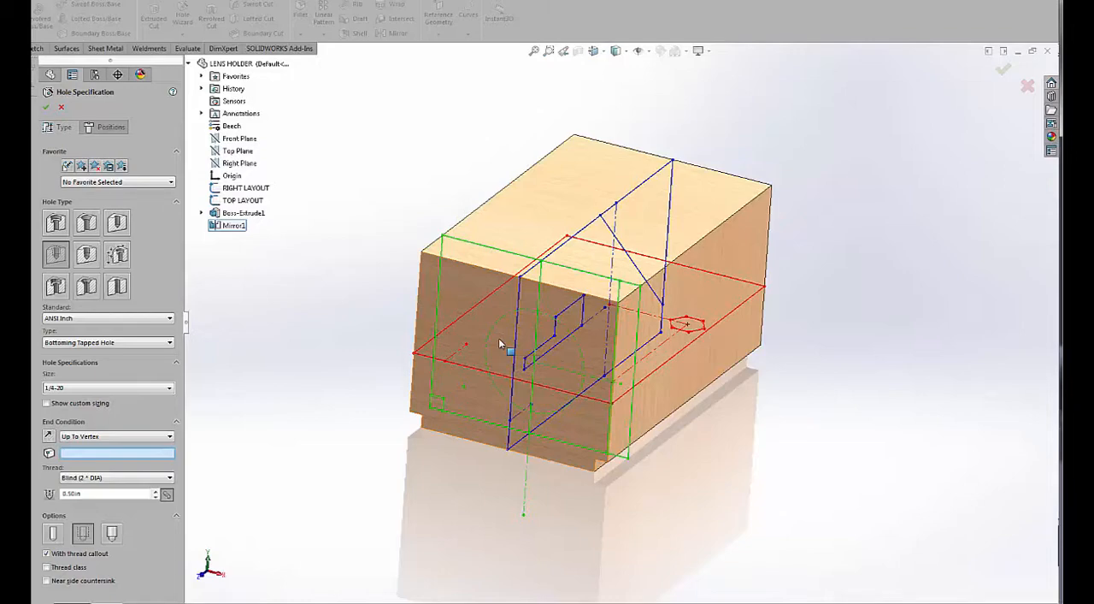
{"action": "left_click", "coordinate": [109, 342]}
{"action": "left_click", "coordinate": [102, 351]}
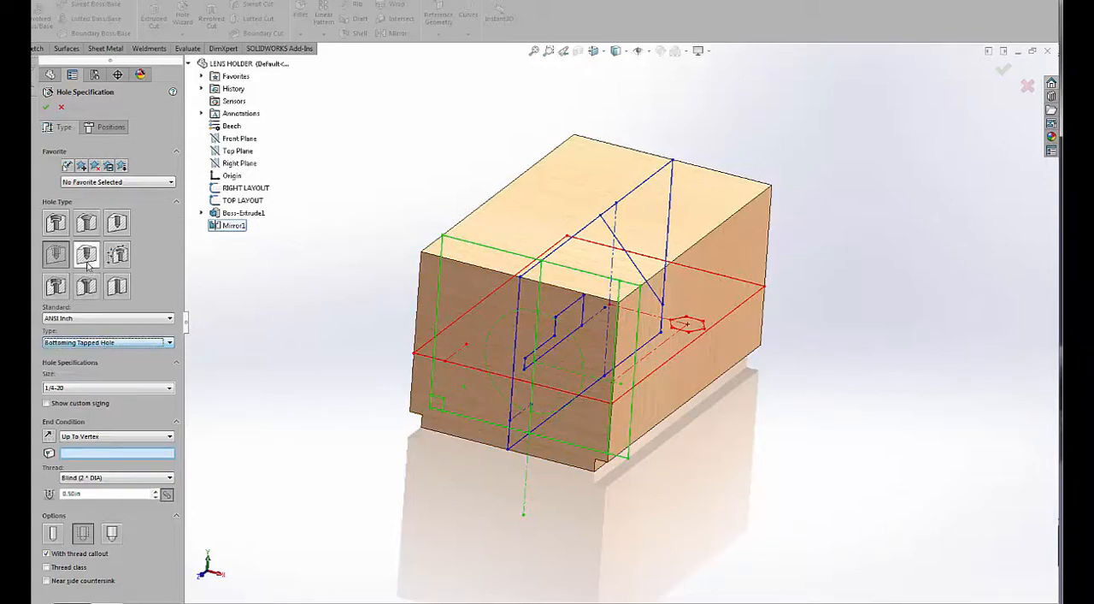
{"action": "left_click", "coordinate": [117, 222]}
{"action": "left_click", "coordinate": [82, 390]}
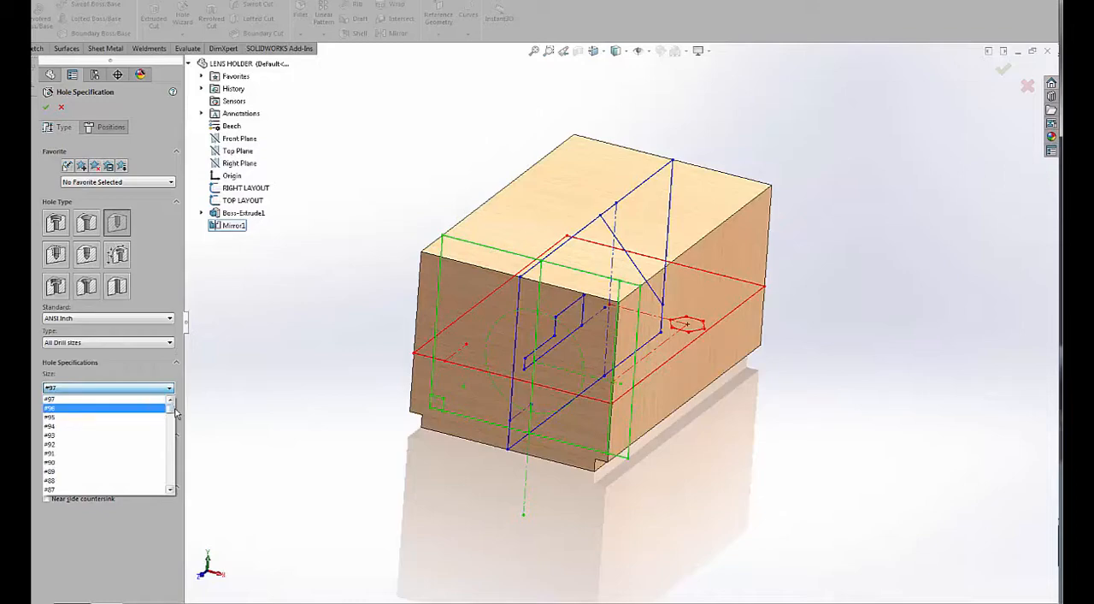
{"action": "left_click_drag", "start_coordinate": [174, 413], "coordinate": [172, 485]}
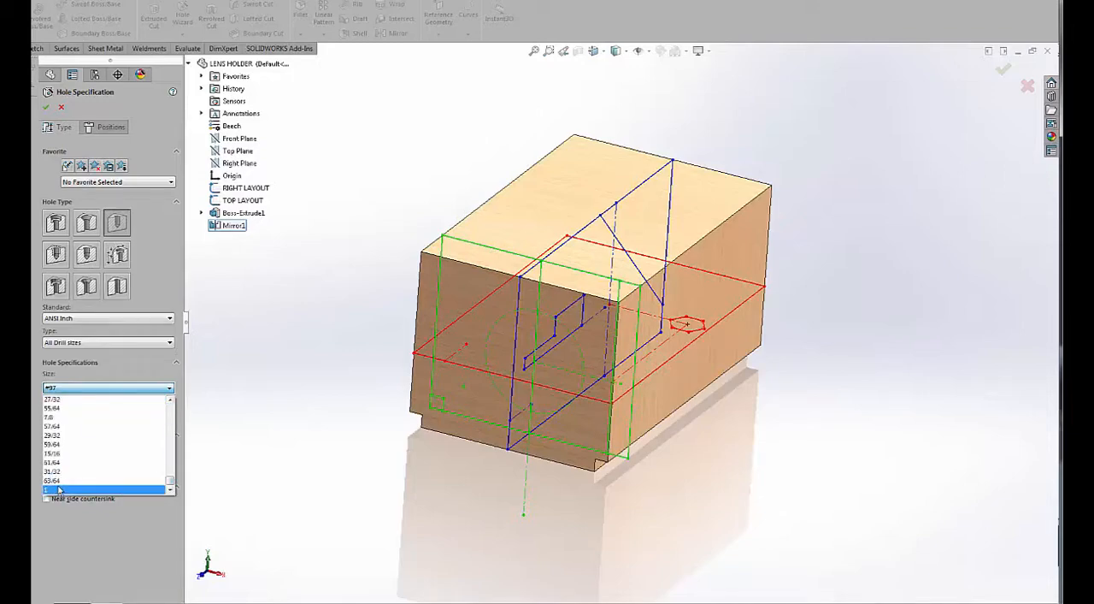
{"action": "left_click", "coordinate": [79, 489]}
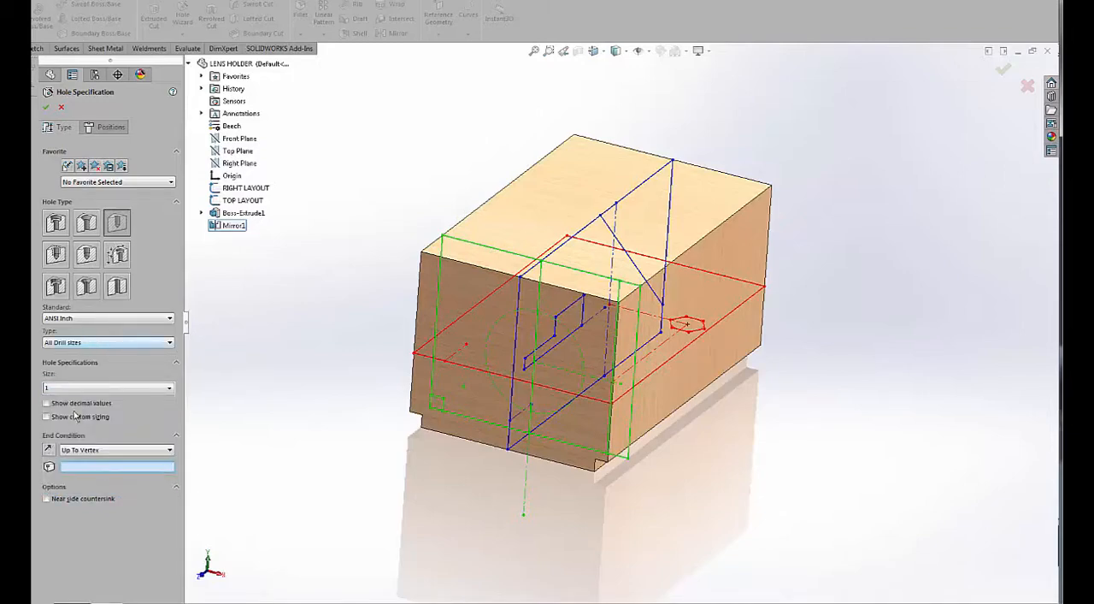
{"action": "left_click", "coordinate": [79, 457]}
{"action": "left_click", "coordinate": [82, 468]}
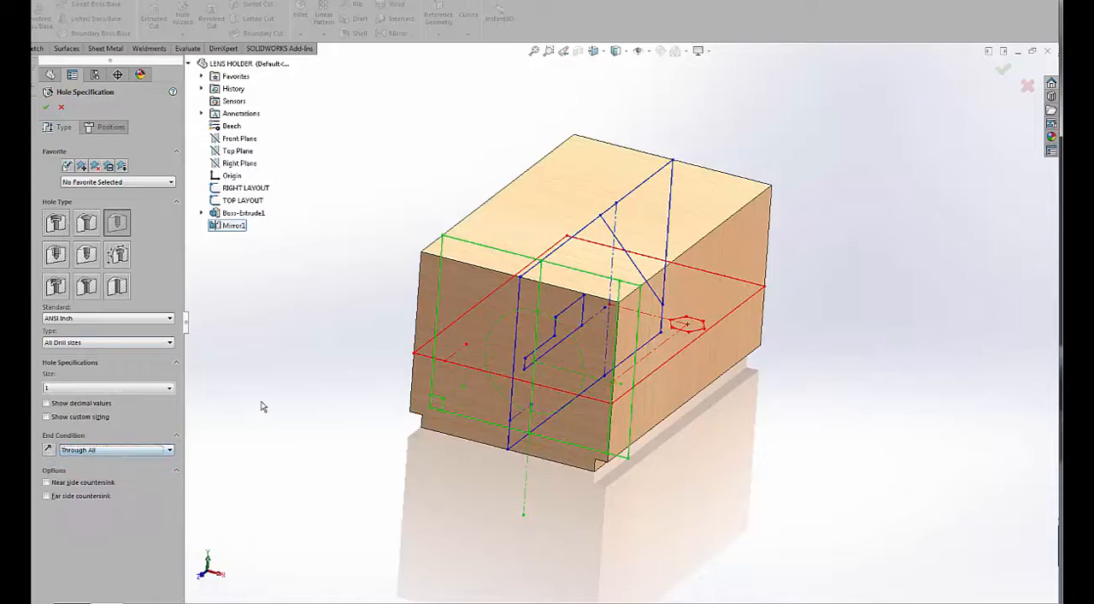
Place the size 1 through hole on the block's front face at the sketch origin and finish it.
{"action": "left_click", "coordinate": [111, 126]}
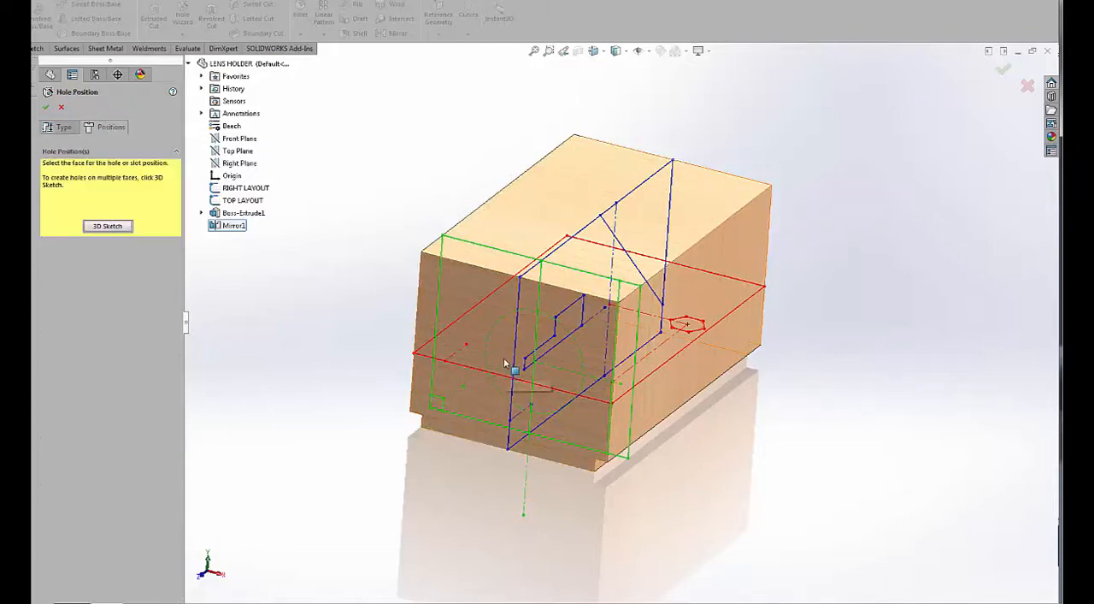
{"action": "left_click", "coordinate": [504, 362]}
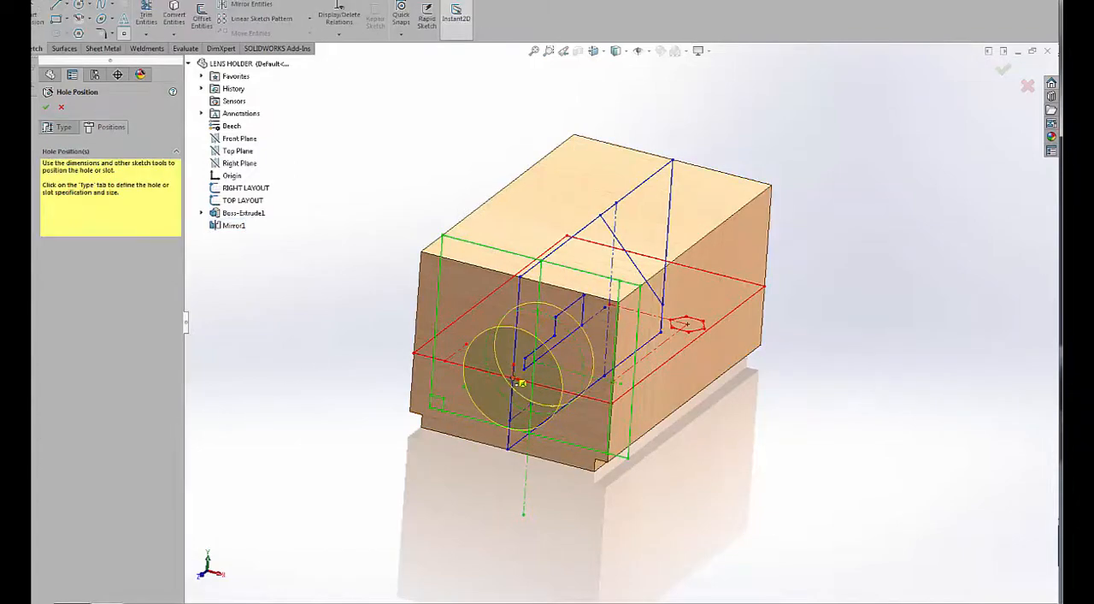
{"action": "left_click", "coordinate": [517, 382]}
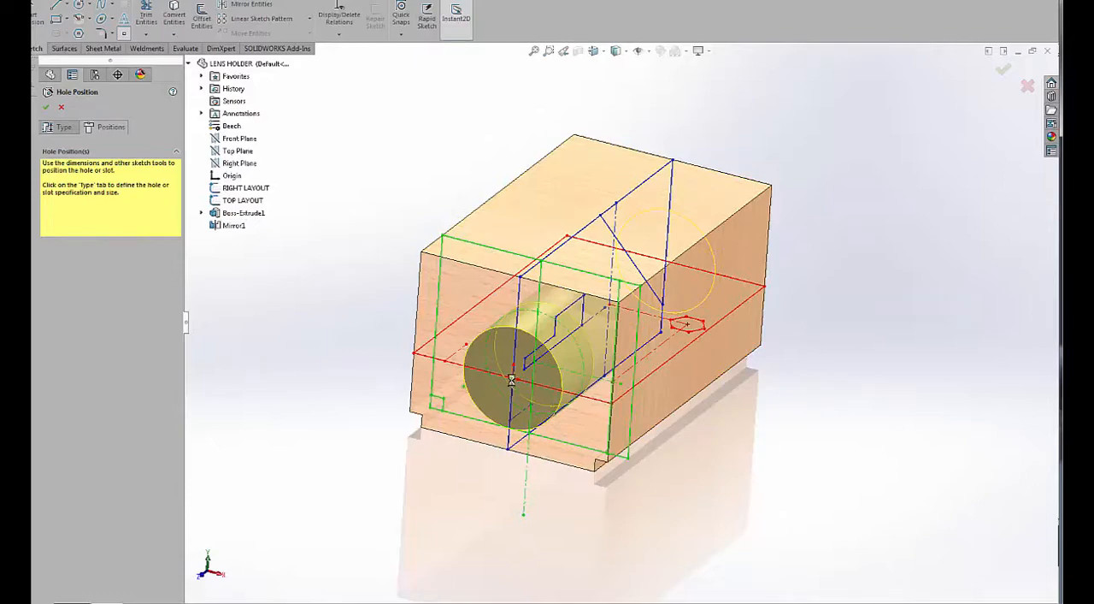
{"action": "middle_click_drag", "start_coordinate": [349, 193], "coordinate": [337, 175]}
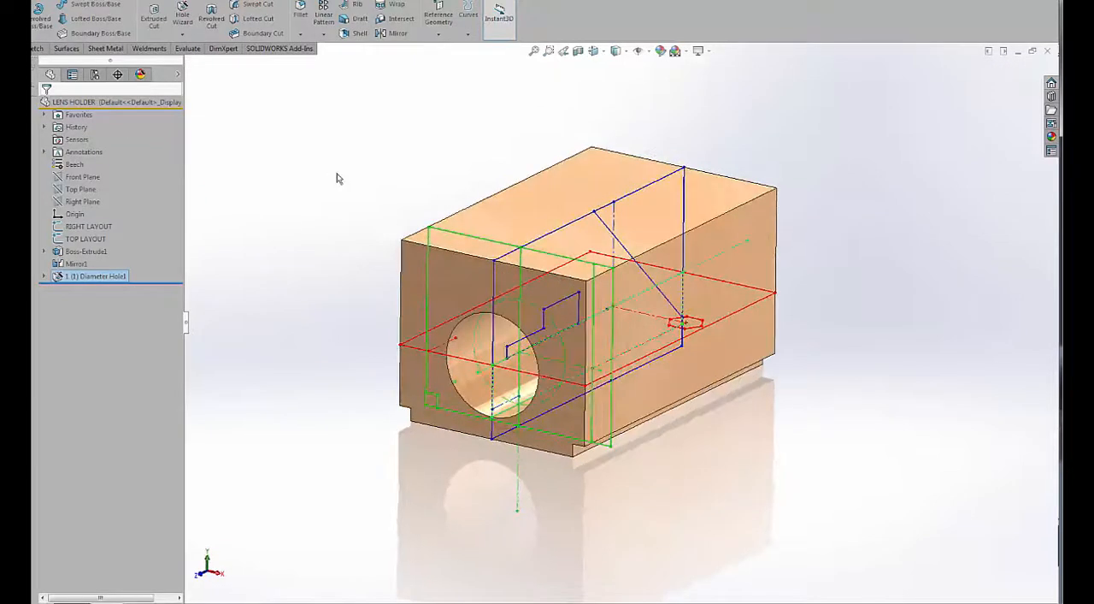
Set up a second Hole Wizard hole as an ANSI Inch bottoming tapped hole, size 1/4-20, with an Up To Vertex end condition.
{"action": "right_click", "coordinate": [337, 174]}
{"action": "mouse_move", "coordinate": [385, 247]}
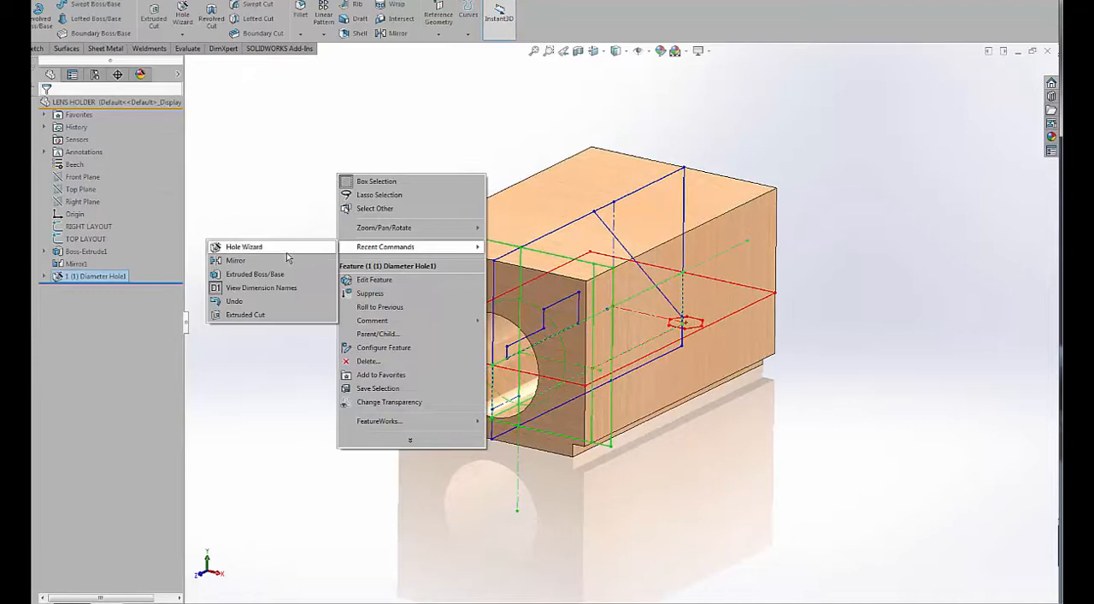
{"action": "left_click", "coordinate": [286, 251]}
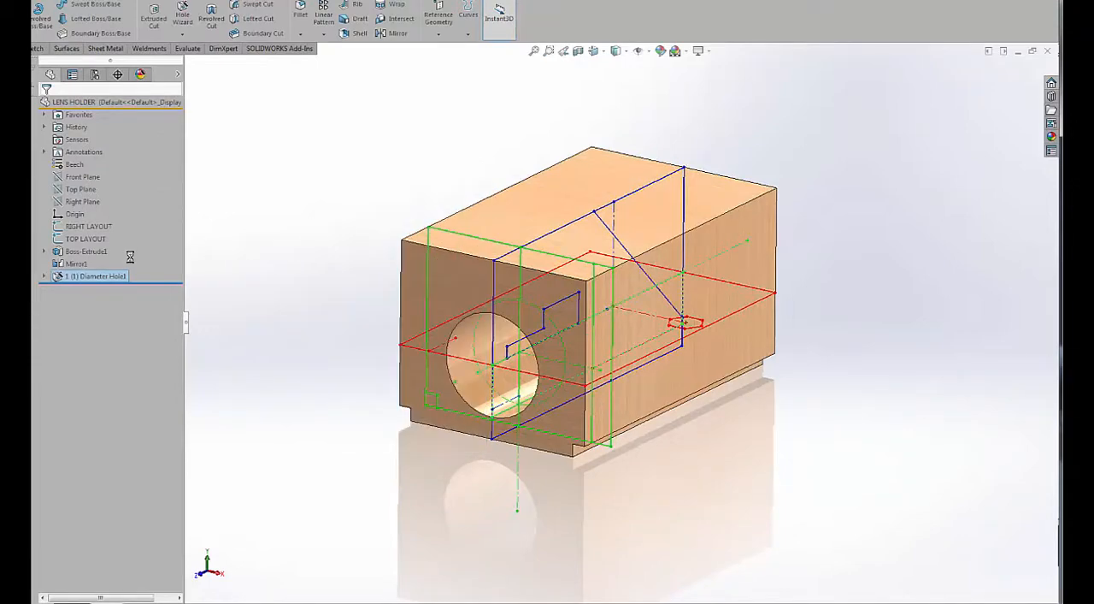
{"action": "left_click", "coordinate": [55, 254]}
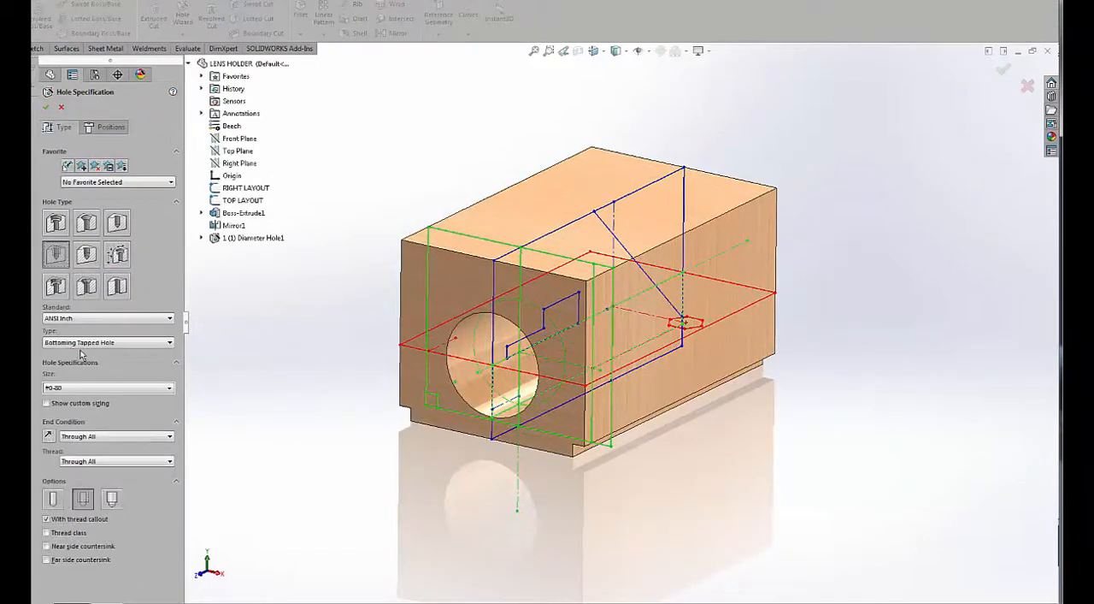
{"action": "left_click", "coordinate": [71, 391]}
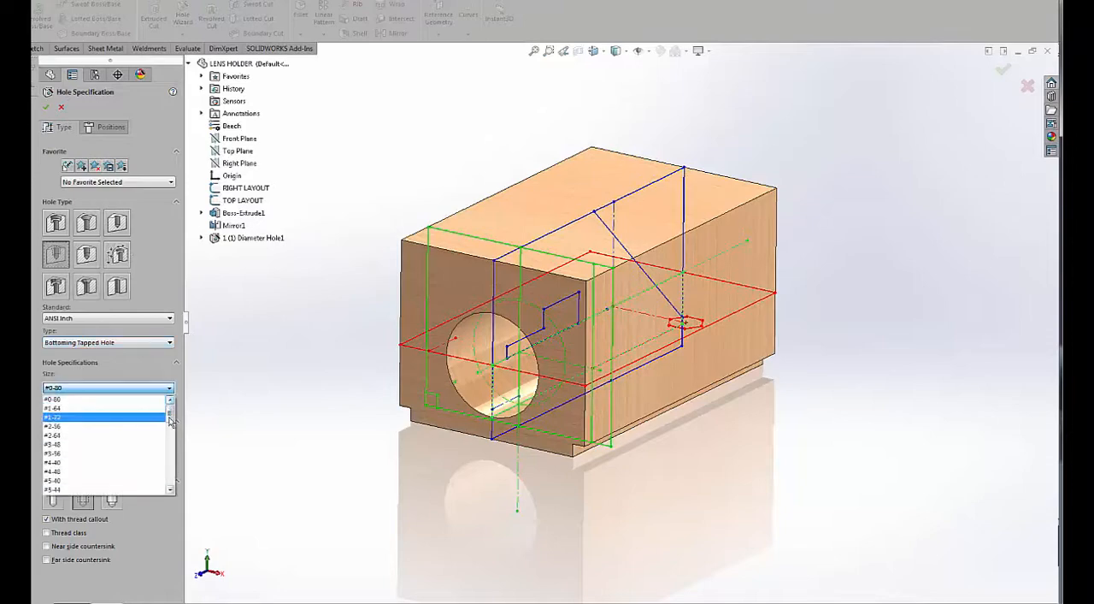
{"action": "left_click_drag", "start_coordinate": [170, 418], "coordinate": [171, 444]}
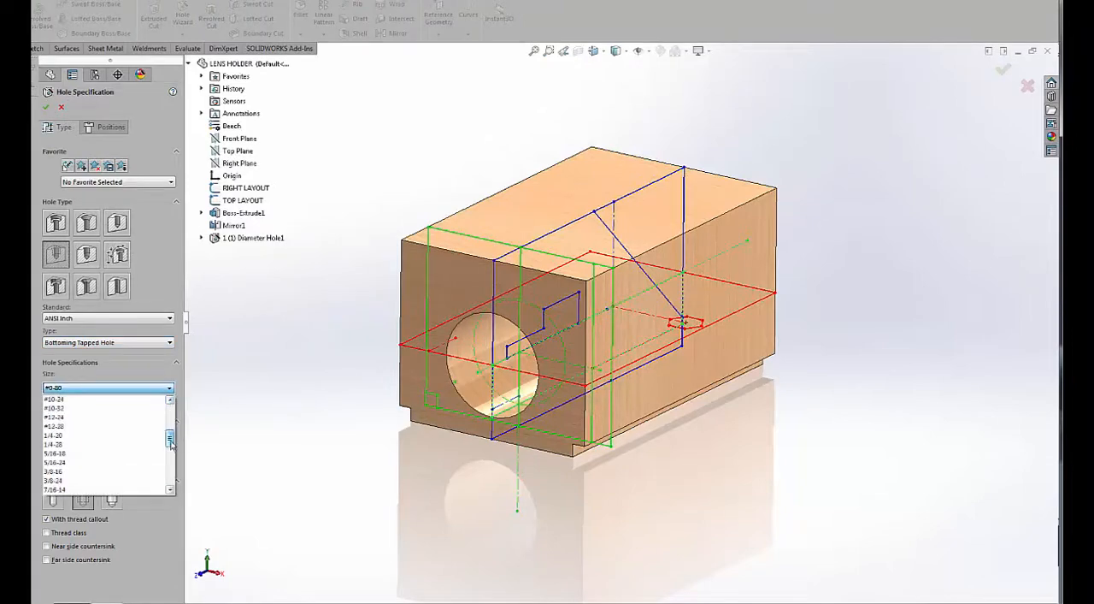
{"action": "left_click", "coordinate": [93, 436]}
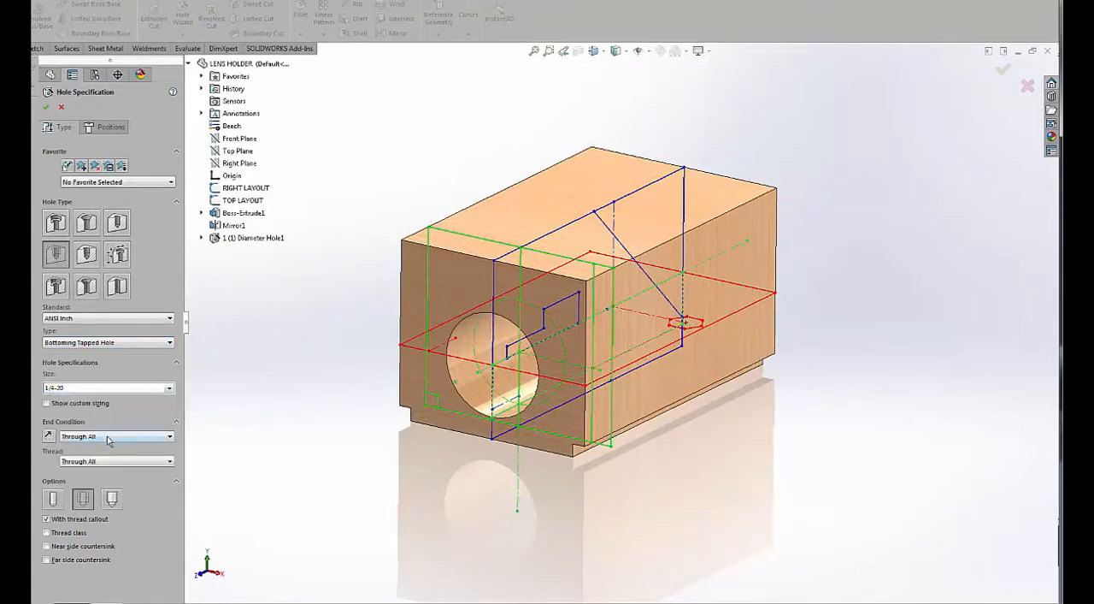
{"action": "left_click", "coordinate": [109, 437]}
{"action": "left_click", "coordinate": [93, 470]}
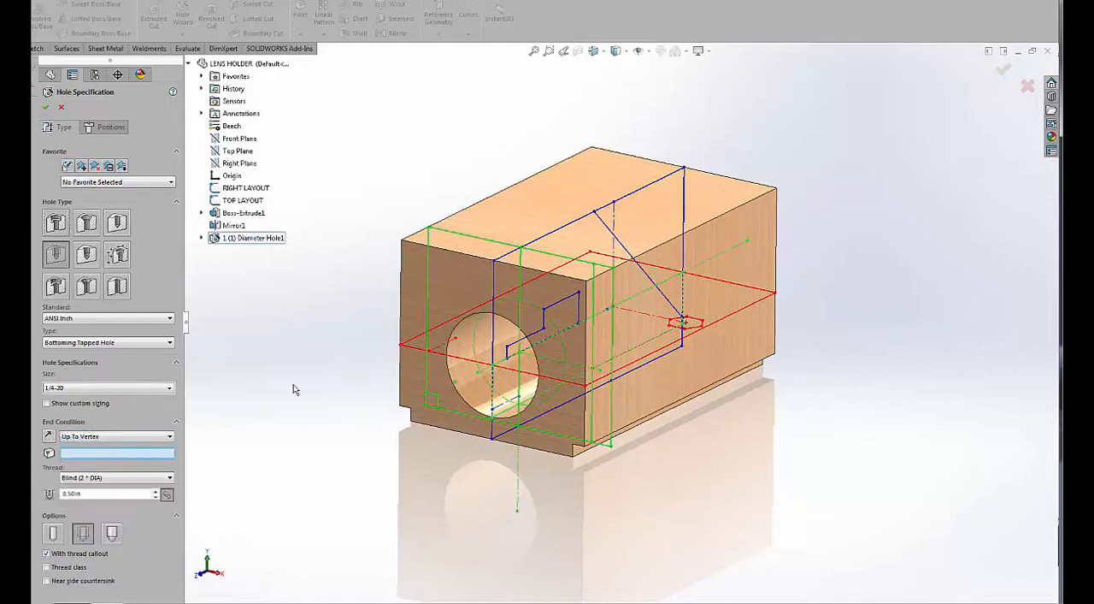
Place the tapped hole on the front face's lower-left area and make its centre point coincident with the FRONT LAYOUT point beside the large hole.
{"action": "middle_click_drag", "start_coordinate": [295, 387], "coordinate": [297, 454]}
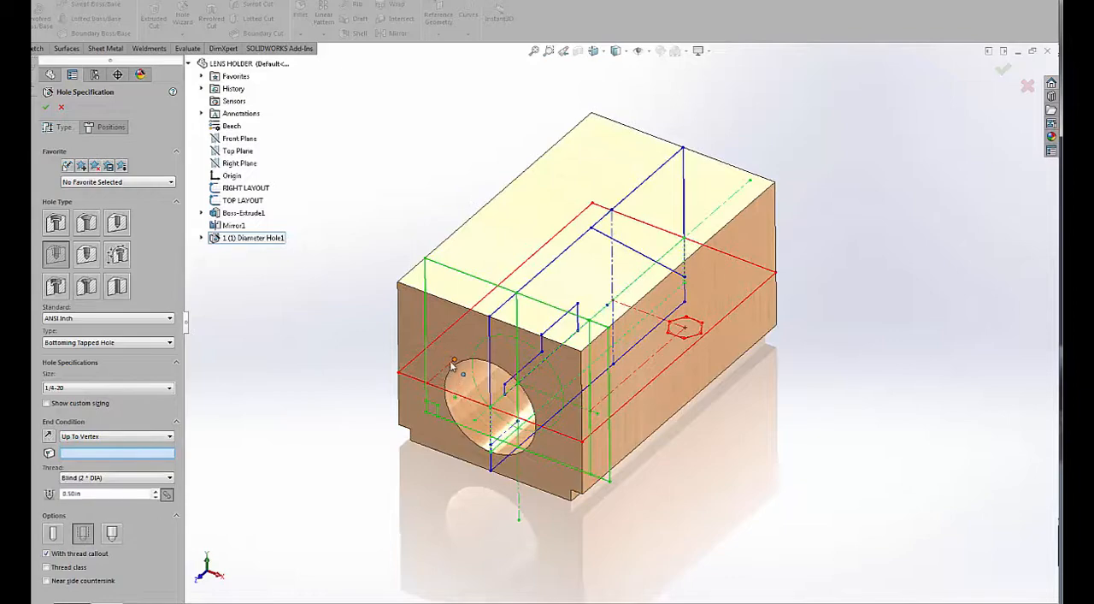
{"action": "left_click", "coordinate": [106, 127]}
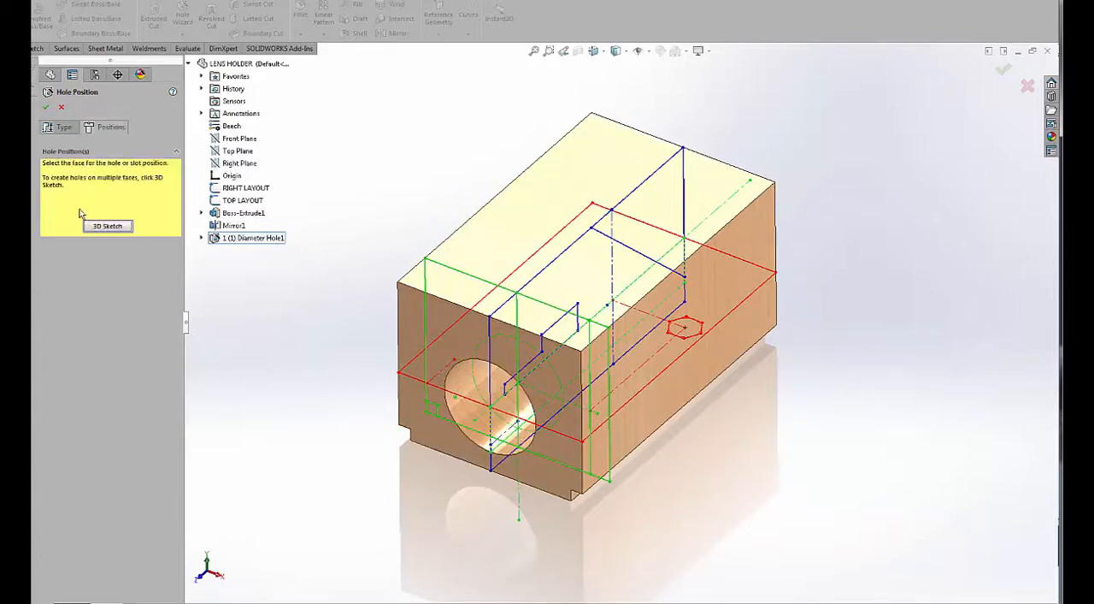
{"action": "left_click", "coordinate": [439, 400]}
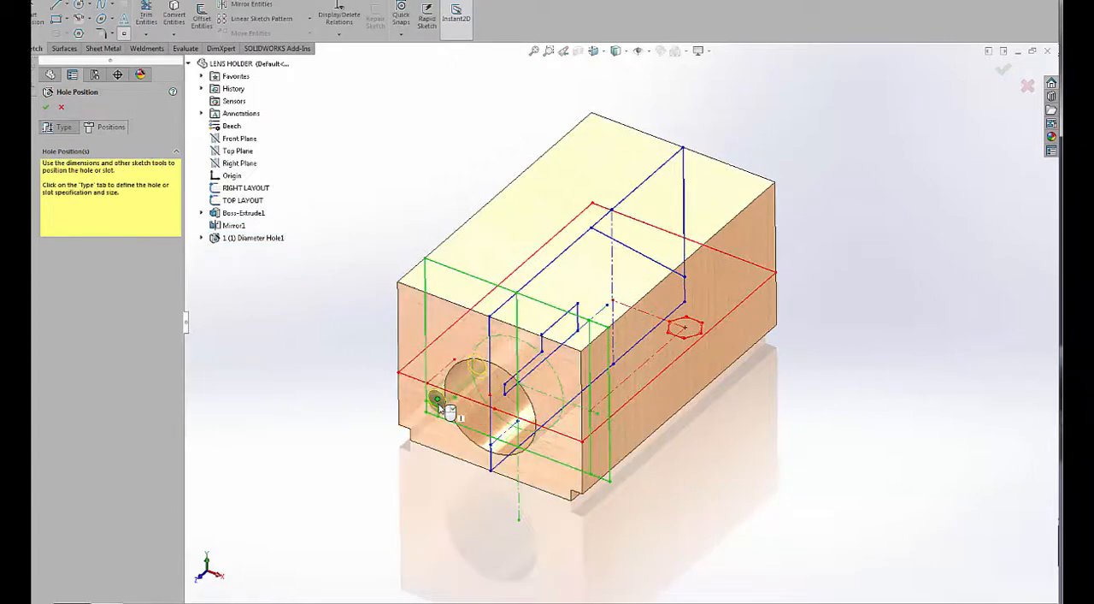
{"action": "scroll", "coordinate": [440, 403], "scroll_direction": "down", "scroll_amount": 5}
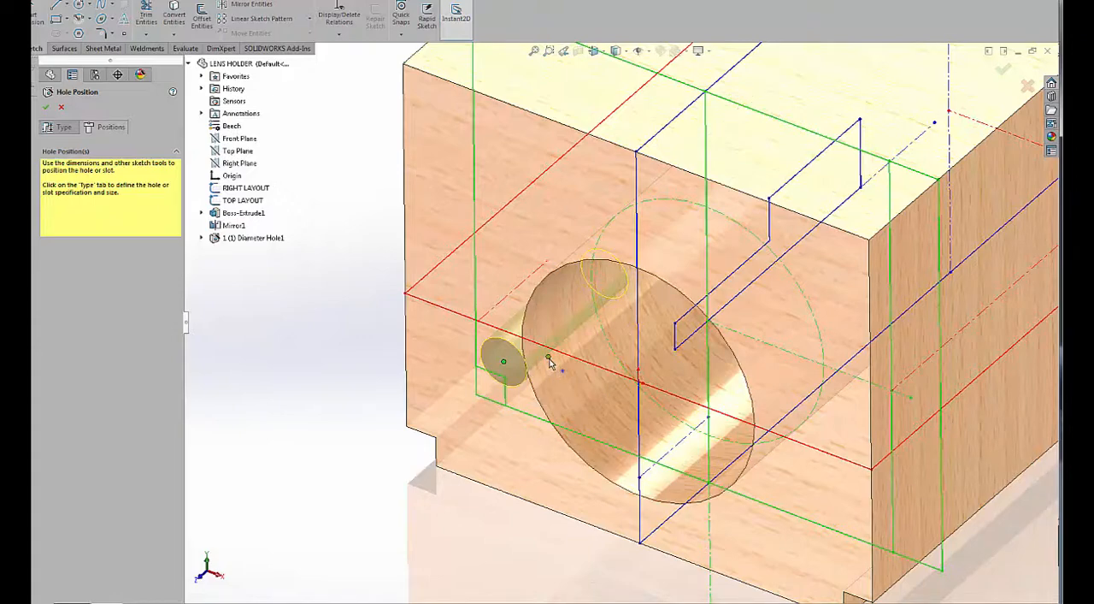
{"action": "left_click", "coordinate": [549, 357], "text": "ctrl"}
{"action": "left_click", "coordinate": [608, 315]}
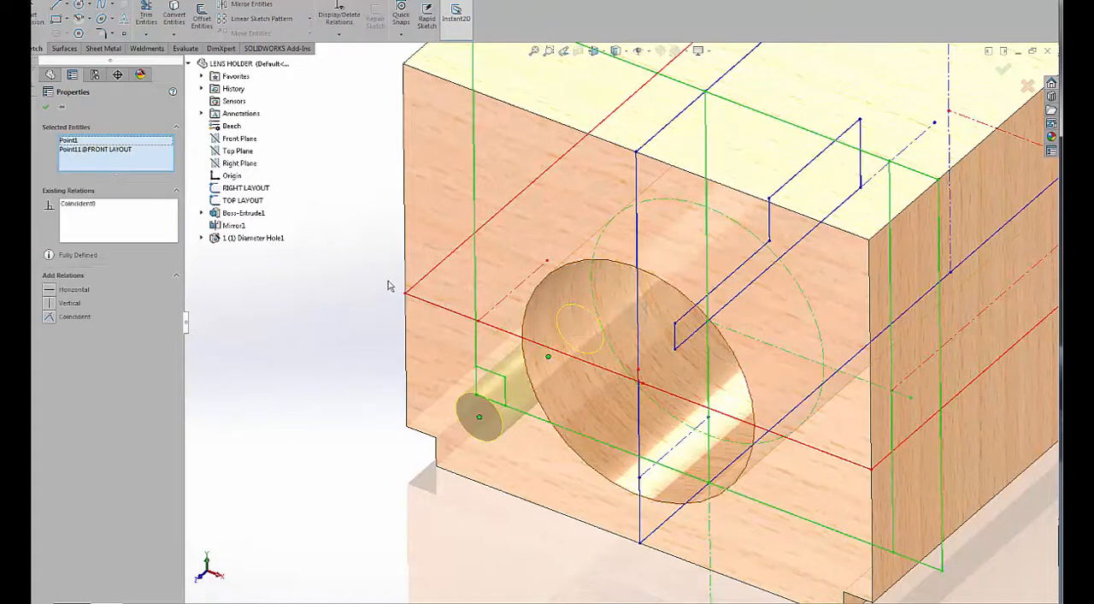
{"action": "left_click", "coordinate": [46, 106]}
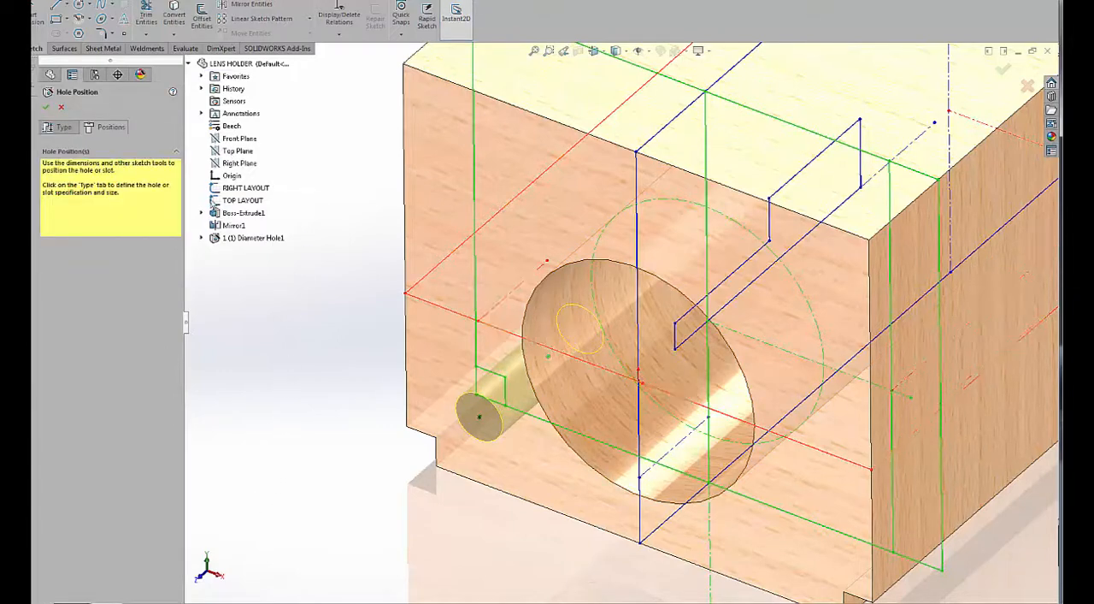
End the tapped hole at the rear endpoint of TOP LAYOUT's left centerline, finish it, and expand the feature to show its sketches.
{"action": "left_click", "coordinate": [49, 127]}
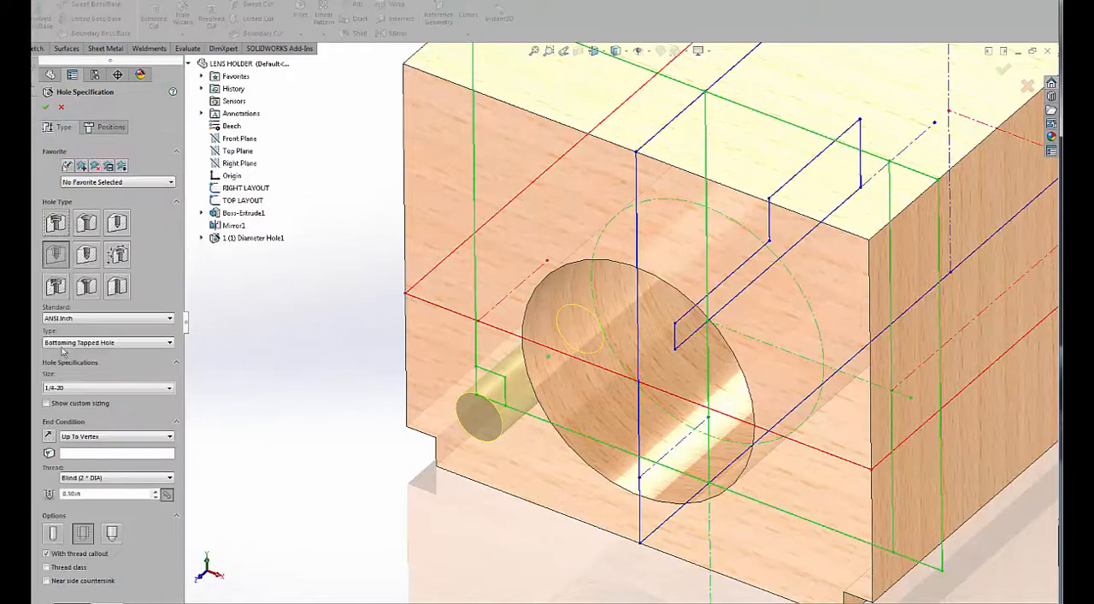
{"action": "left_click", "coordinate": [75, 455]}
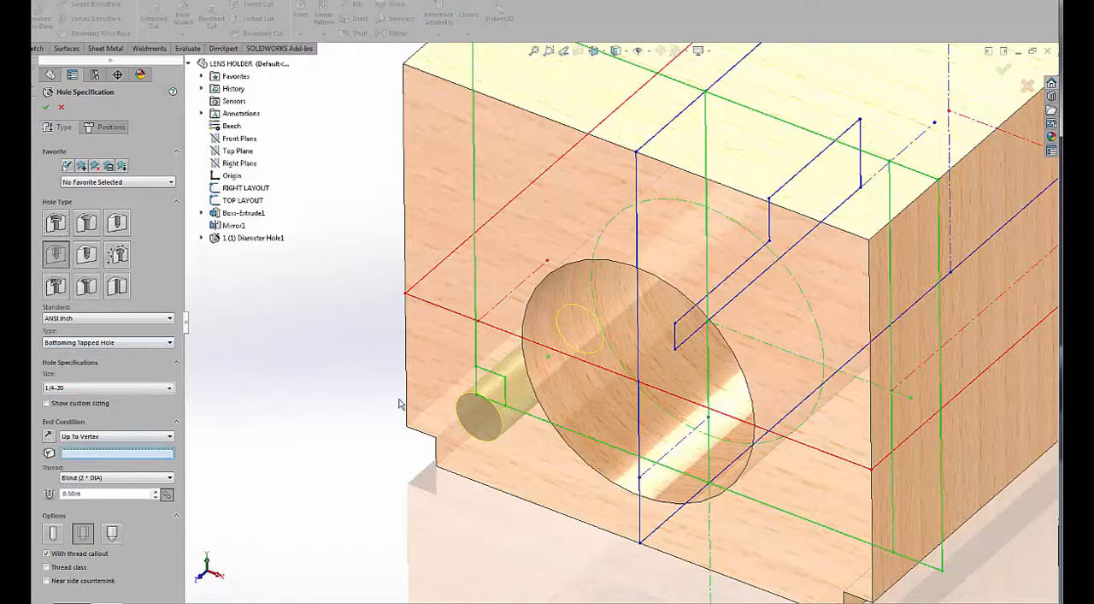
{"action": "left_click", "coordinate": [547, 262]}
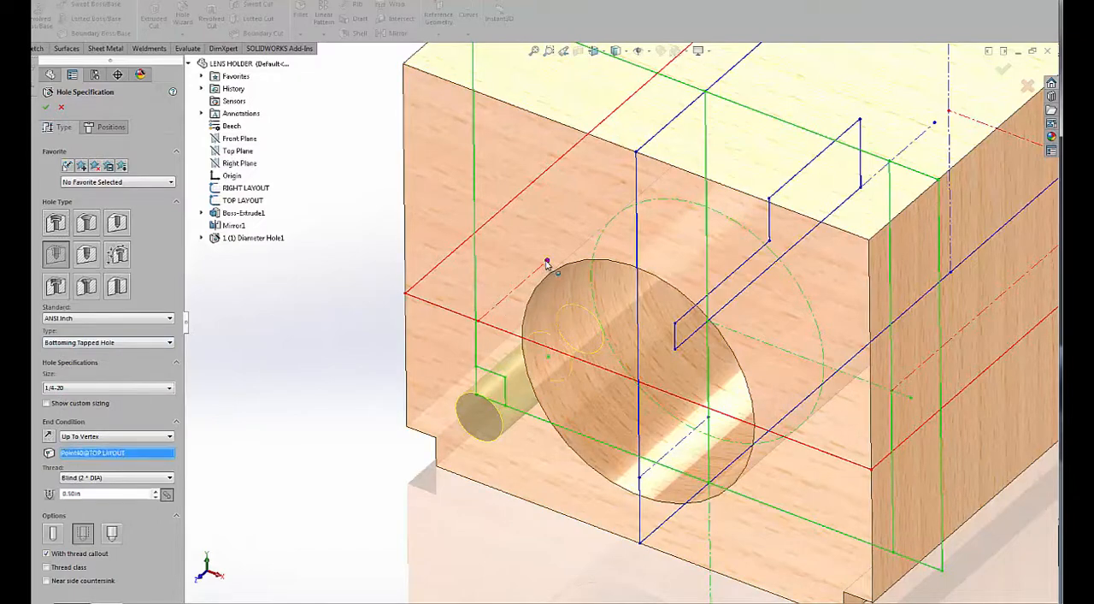
{"action": "right_click", "coordinate": [547, 264]}
{"action": "mouse_move", "coordinate": [384, 328]}
{"action": "middle_mouse_down"}
{"action": "mouse_move", "coordinate": [429, 175]}
{"action": "mouse_move", "coordinate": [392, 313]}
{"action": "middle_mouse_up"}
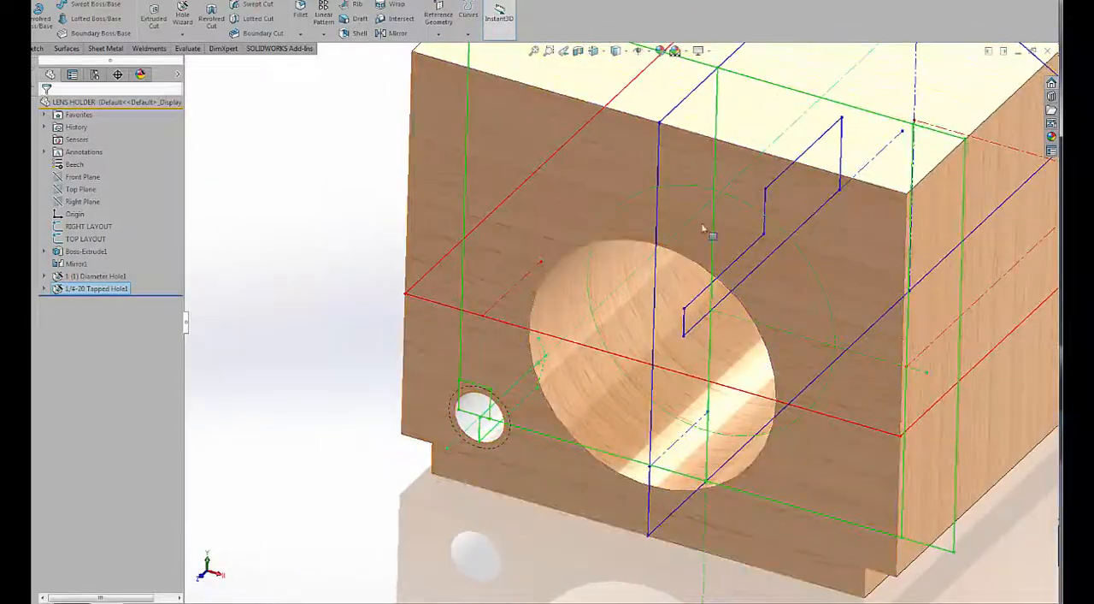
{"action": "left_click", "coordinate": [43, 289]}
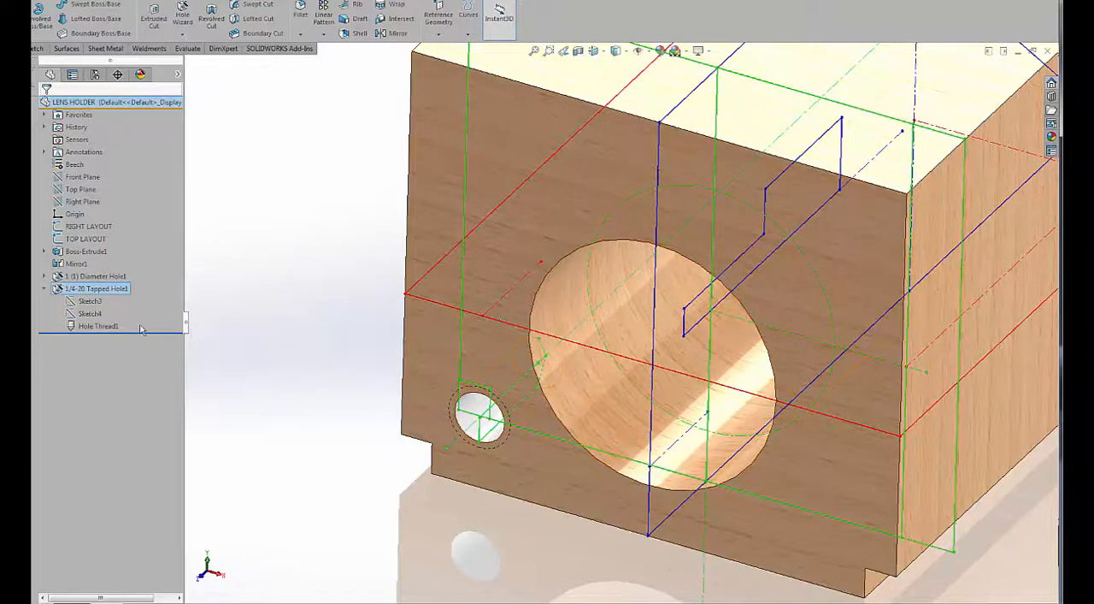
Reopen the 1/4-20 tapped hole's positions and sketch horizontal and vertical construction centerlines from the origin past the front face's edges.
{"action": "right_click", "coordinate": [69, 288]}
{"action": "left_click", "coordinate": [77, 259]}
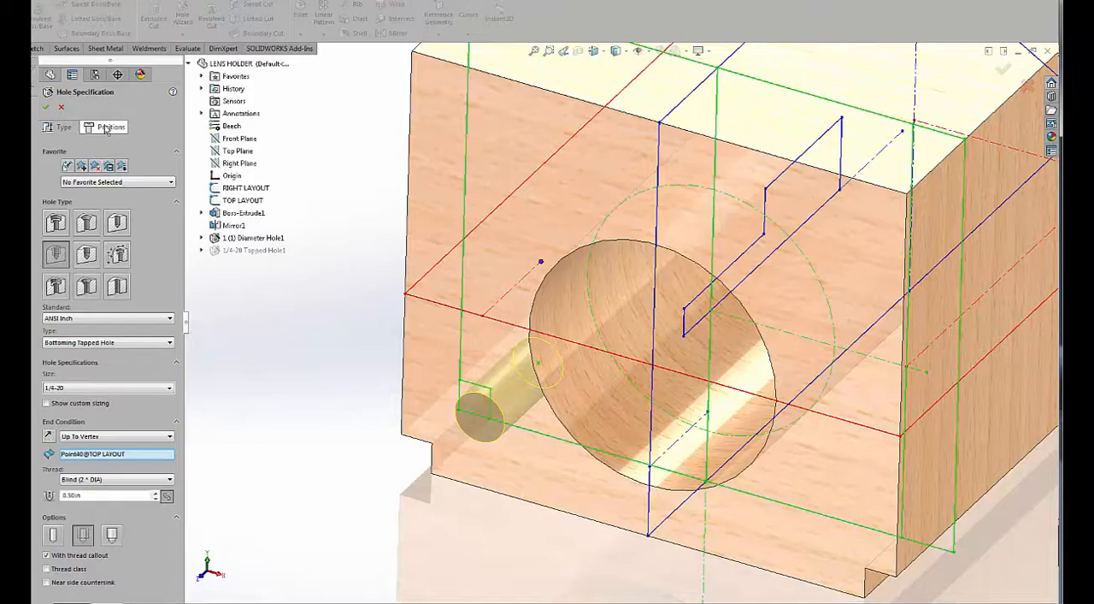
{"action": "left_click", "coordinate": [106, 128]}
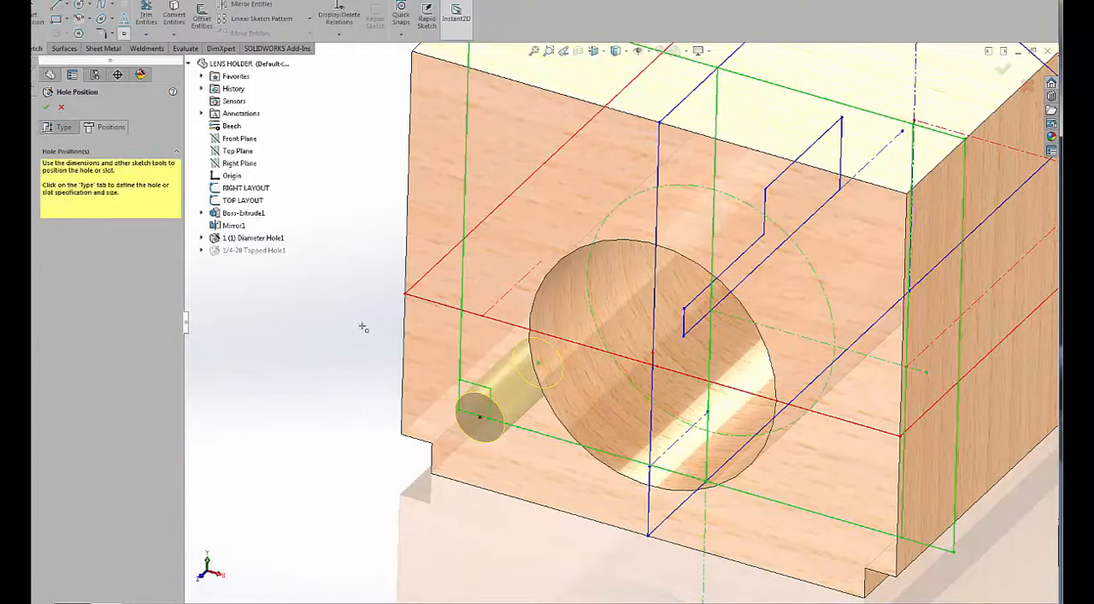
{"action": "right_click_drag", "start_coordinate": [335, 332], "coordinate": [313, 289]}
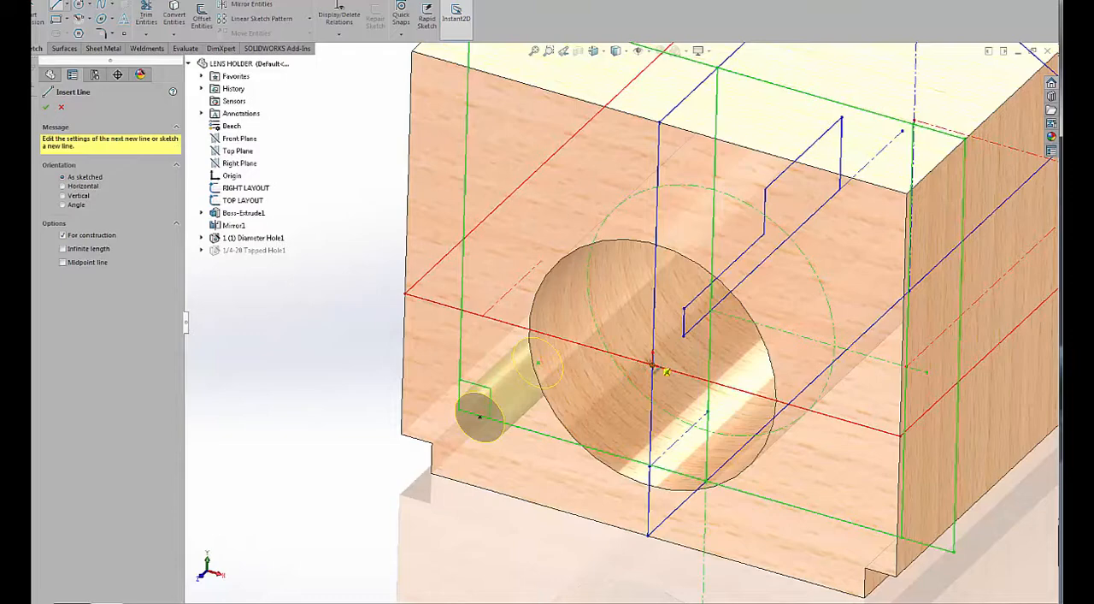
{"action": "mouse_move", "coordinate": [654, 368]}
{"action": "left_mouse_down"}
{"action": "mouse_move", "coordinate": [293, 293]}
{"action": "mouse_move", "coordinate": [275, 256]}
{"action": "left_mouse_up"}
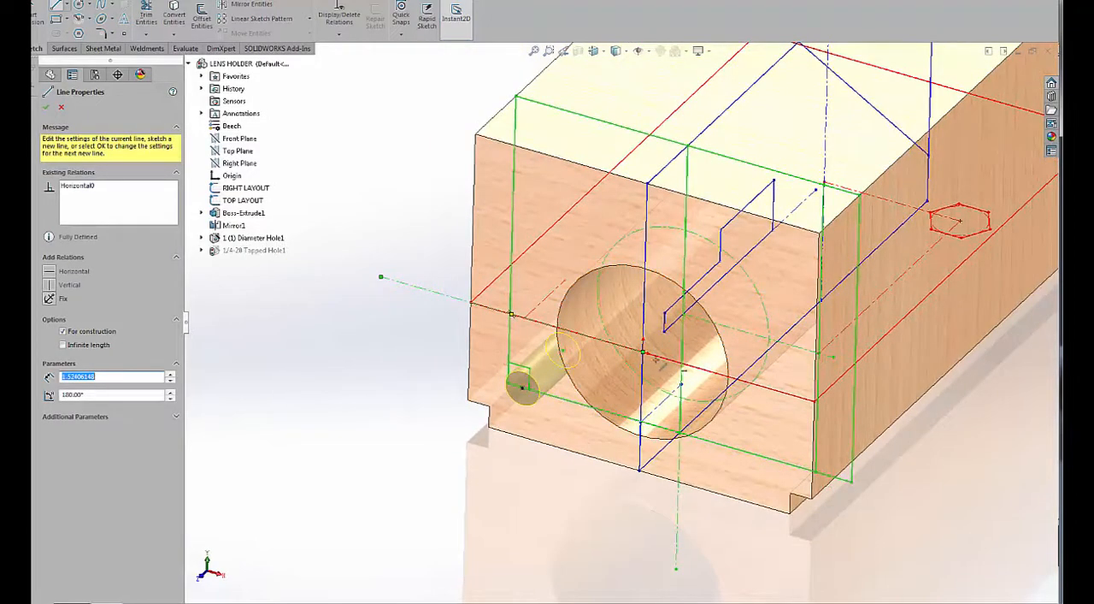
{"action": "left_click_drag", "start_coordinate": [643, 351], "coordinate": [650, 84]}
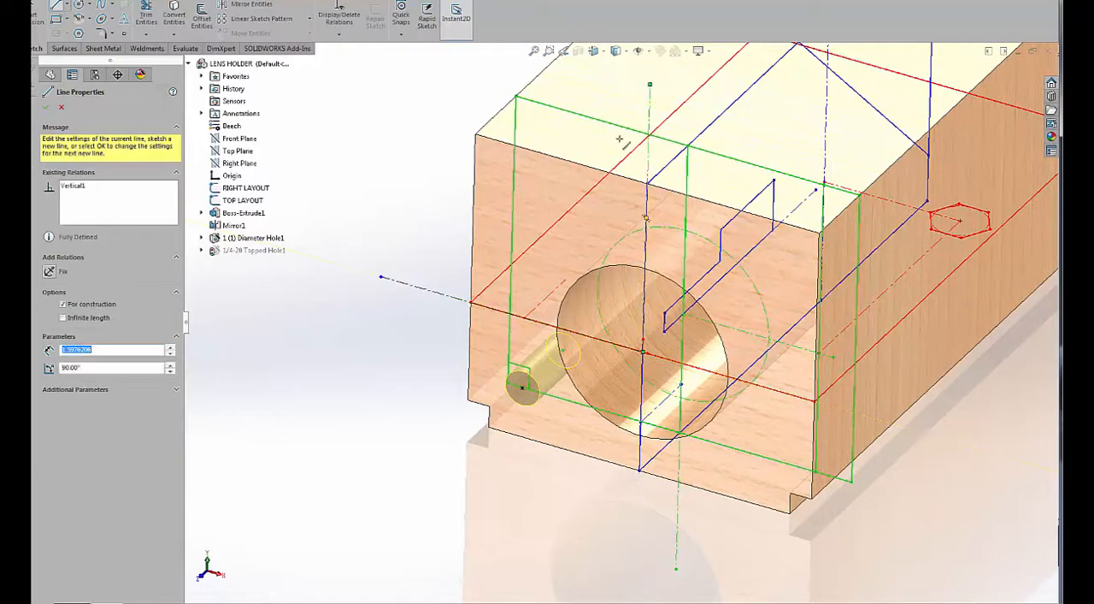
{"action": "key", "text": "Escape"}
{"action": "key", "text": "Escape"}
Mirror the tapped hole point about the horizontal centerline, mirror both points about the vertical centerline, and finish the hole feature.
{"action": "scroll", "coordinate": [581, 265], "scroll_direction": "up", "scroll_amount": 4}
{"action": "left_click_drag", "start_coordinate": [499, 426], "coordinate": [590, 338]}
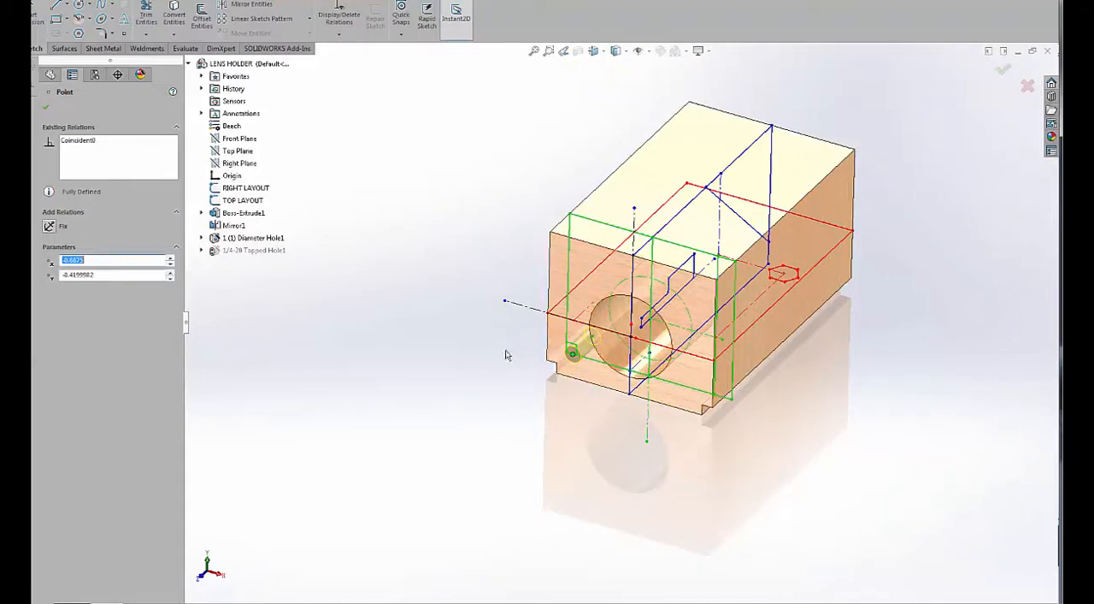
{"action": "left_click", "coordinate": [523, 308], "text": "ctrl"}
{"action": "left_click", "coordinate": [254, 6]}
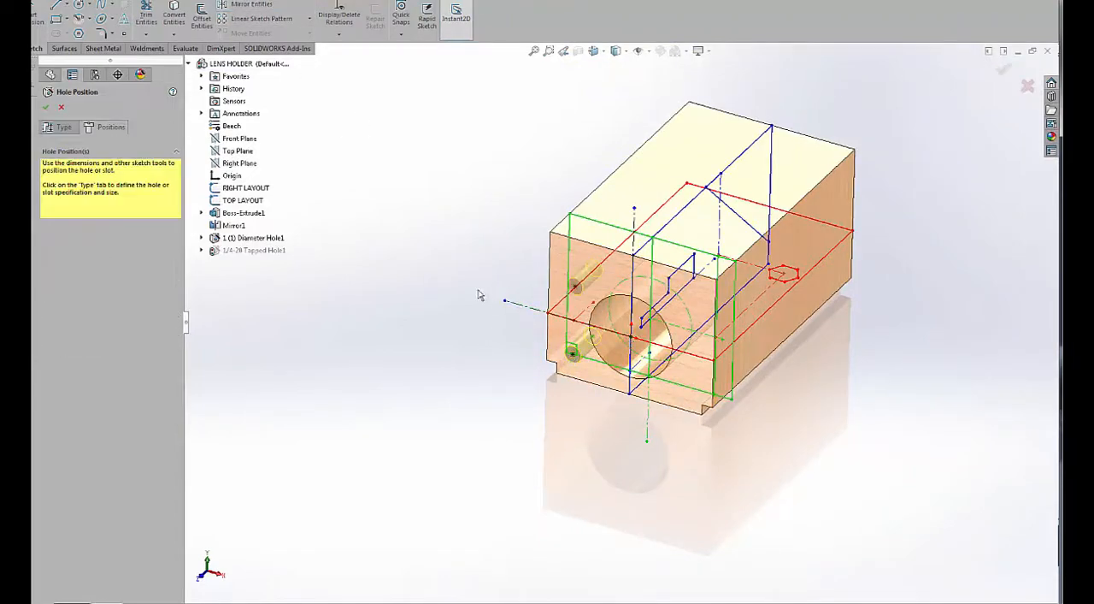
{"action": "left_click_drag", "start_coordinate": [516, 397], "coordinate": [600, 260]}
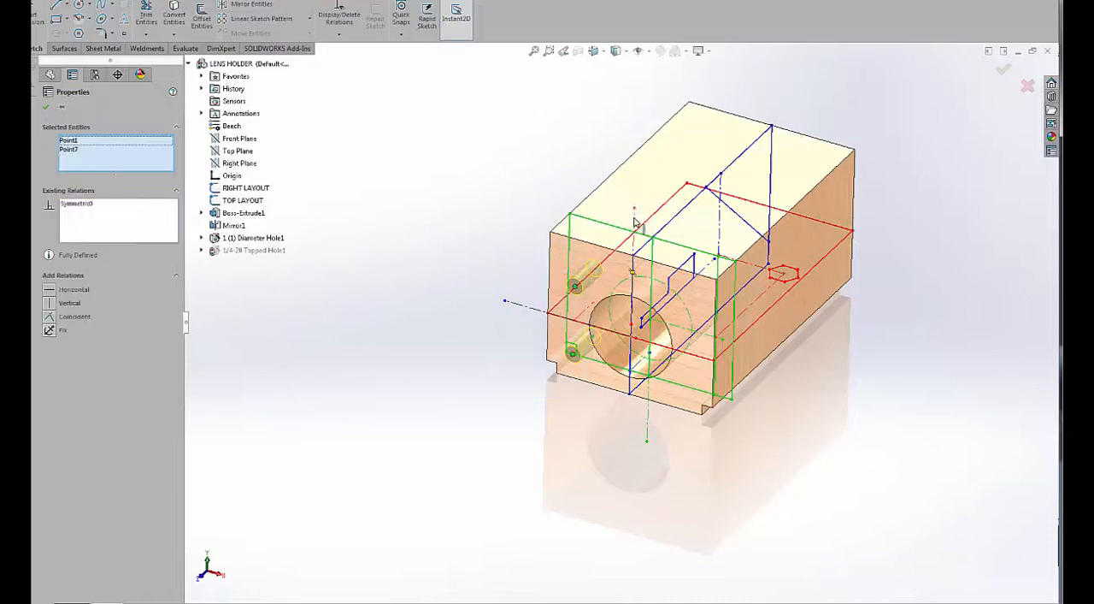
{"action": "left_click", "coordinate": [637, 220]}
{"action": "left_click", "coordinate": [257, 5]}
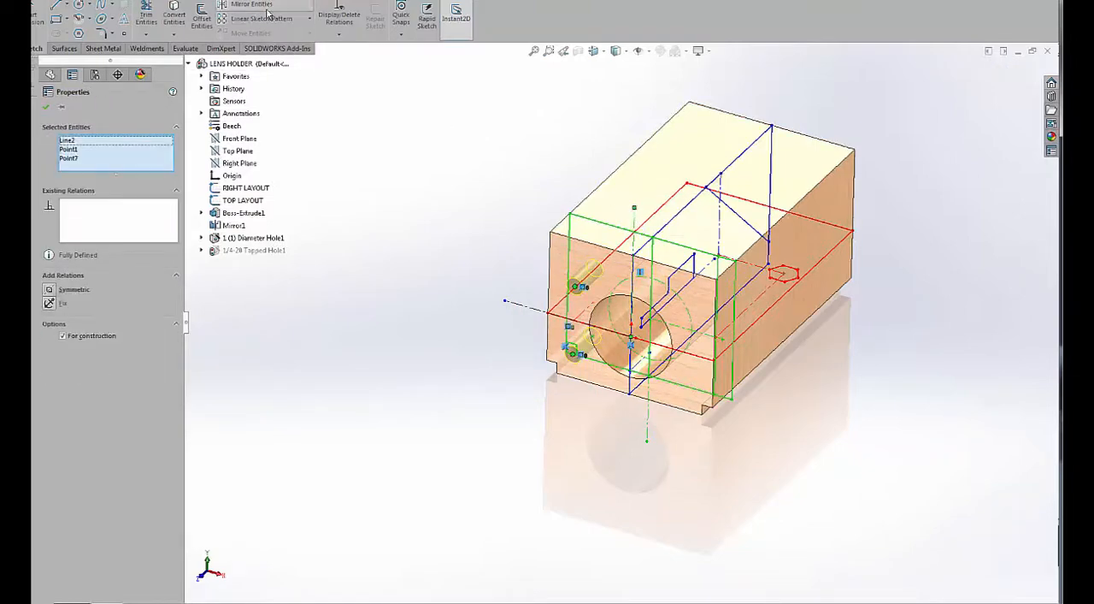
{"action": "left_click", "coordinate": [1005, 72]}
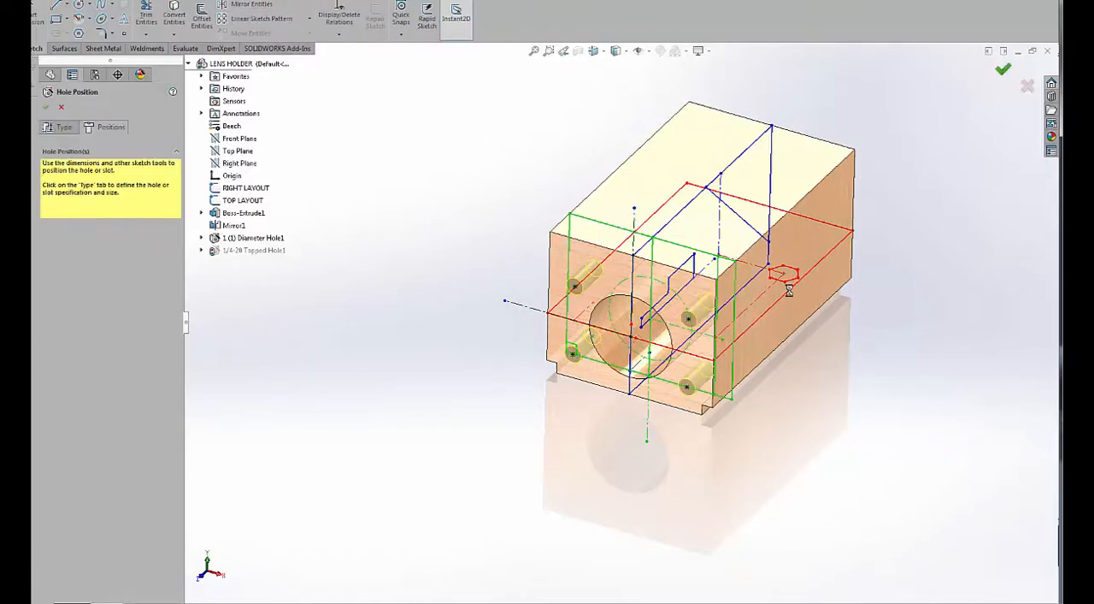
Collapse the tapped hole feature and roll the model back to just after Boss-Extrude1, before the mirror.
{"action": "scroll", "coordinate": [605, 331], "scroll_direction": "down", "scroll_amount": 3}
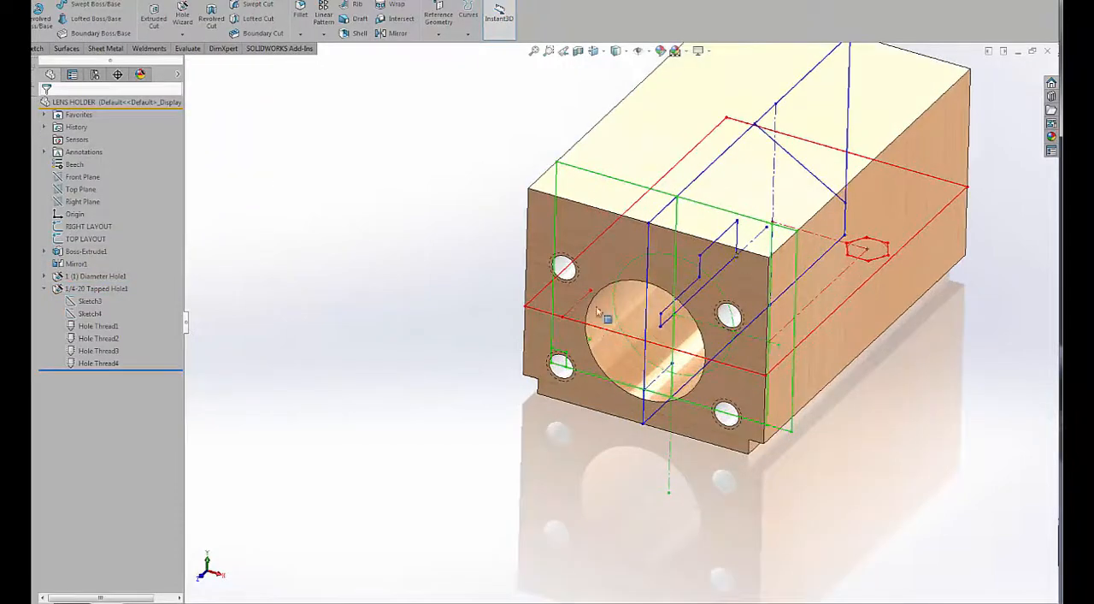
{"action": "scroll", "coordinate": [604, 332], "scroll_direction": "down", "scroll_amount": 3}
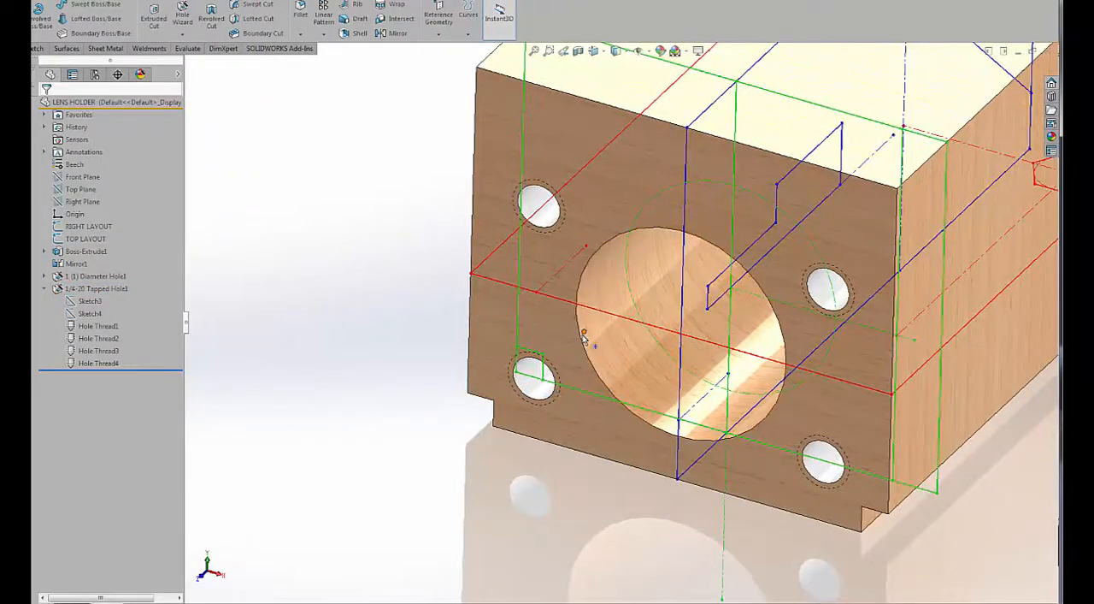
{"action": "scroll", "coordinate": [362, 299], "scroll_direction": "up", "scroll_amount": 3}
{"action": "mouse_move", "coordinate": [361, 301]}
{"action": "middle_mouse_down"}
{"action": "mouse_move", "coordinate": [374, 326]}
{"action": "mouse_move", "coordinate": [422, 271]}
{"action": "mouse_move", "coordinate": [367, 305]}
{"action": "middle_mouse_up"}
{"action": "scroll", "coordinate": [686, 180], "scroll_direction": "down", "scroll_amount": 2}
{"action": "middle_click_drag", "start_coordinate": [686, 182], "coordinate": [675, 214]}
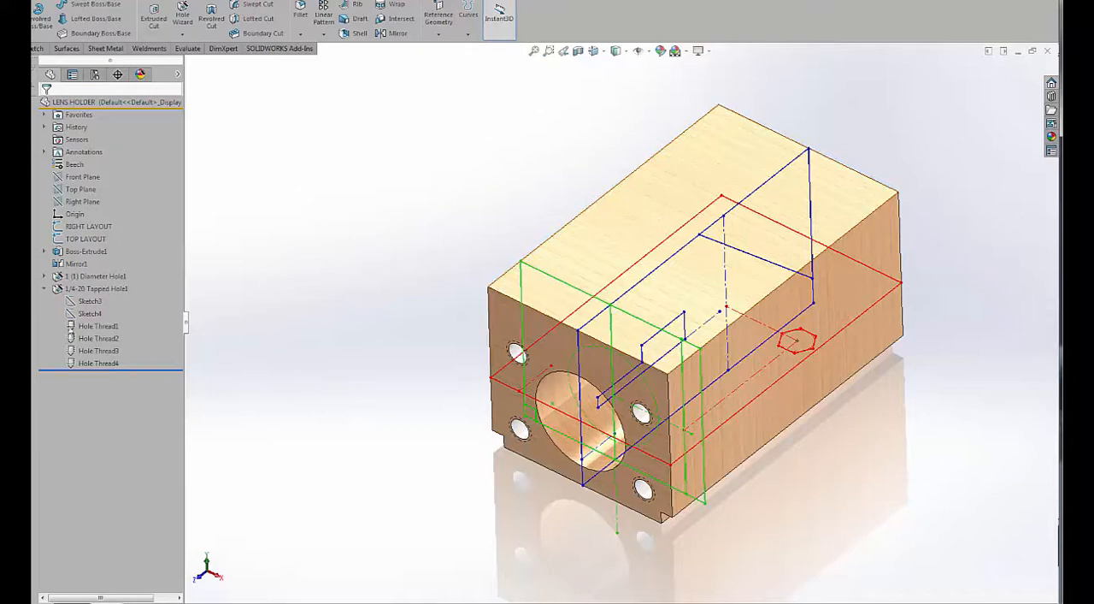
{"action": "left_click", "coordinate": [44, 289]}
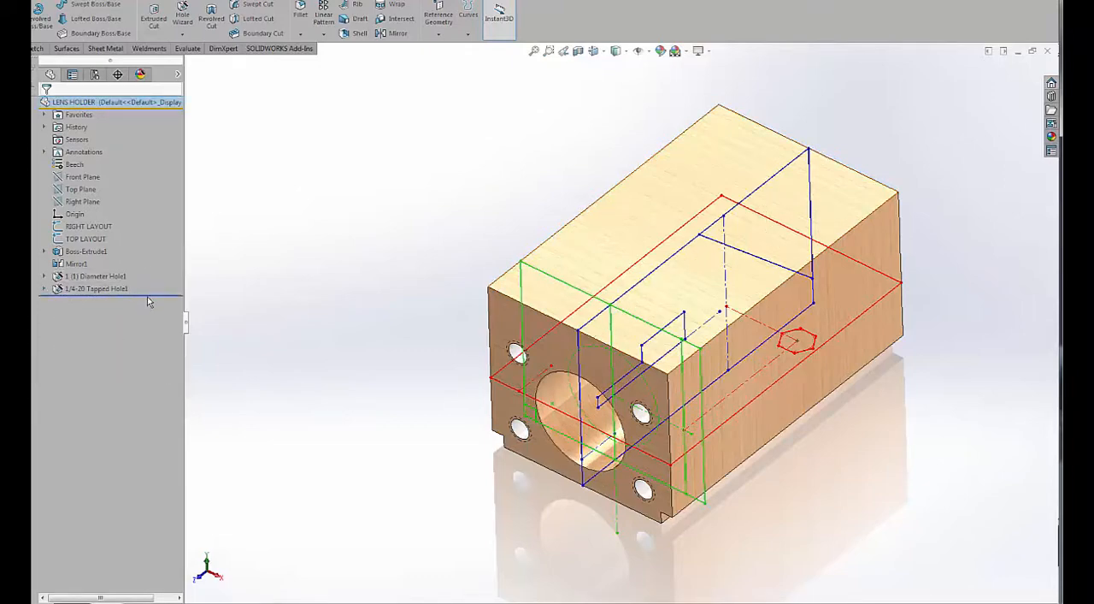
{"action": "left_click_drag", "start_coordinate": [148, 299], "coordinate": [155, 258]}
Extrude-cut the triangular upper rear region of RIGHT LAYOUT with a Through All end condition.
{"action": "mouse_move", "coordinate": [368, 283]}
{"action": "middle_mouse_down"}
{"action": "mouse_move", "coordinate": [344, 220]}
{"action": "mouse_move", "coordinate": [356, 274]}
{"action": "middle_mouse_up"}
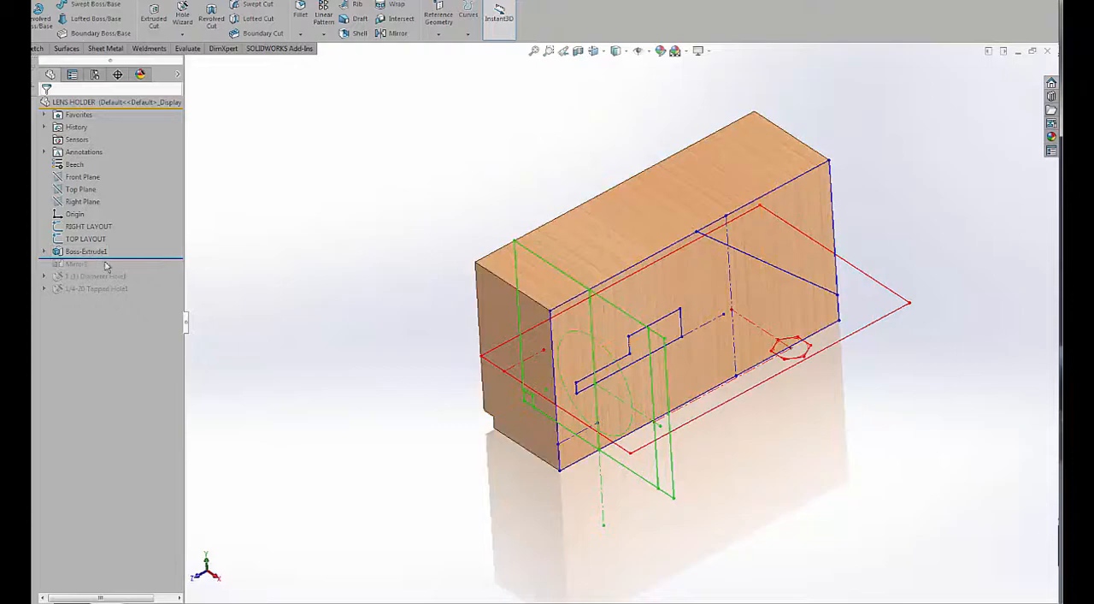
{"action": "left_click", "coordinate": [75, 227]}
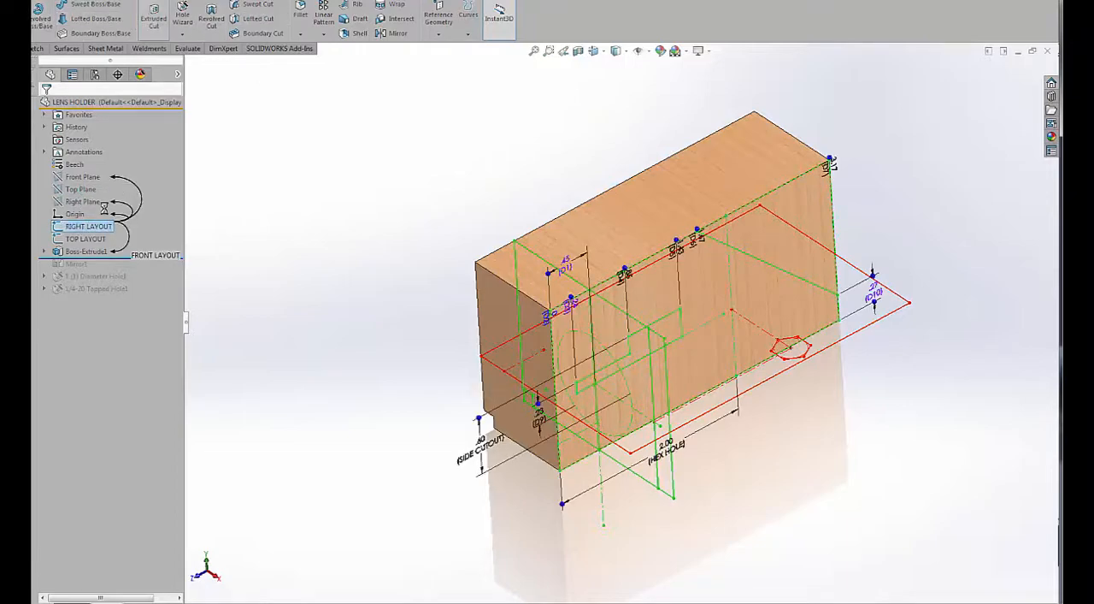
{"action": "left_click", "coordinate": [820, 200]}
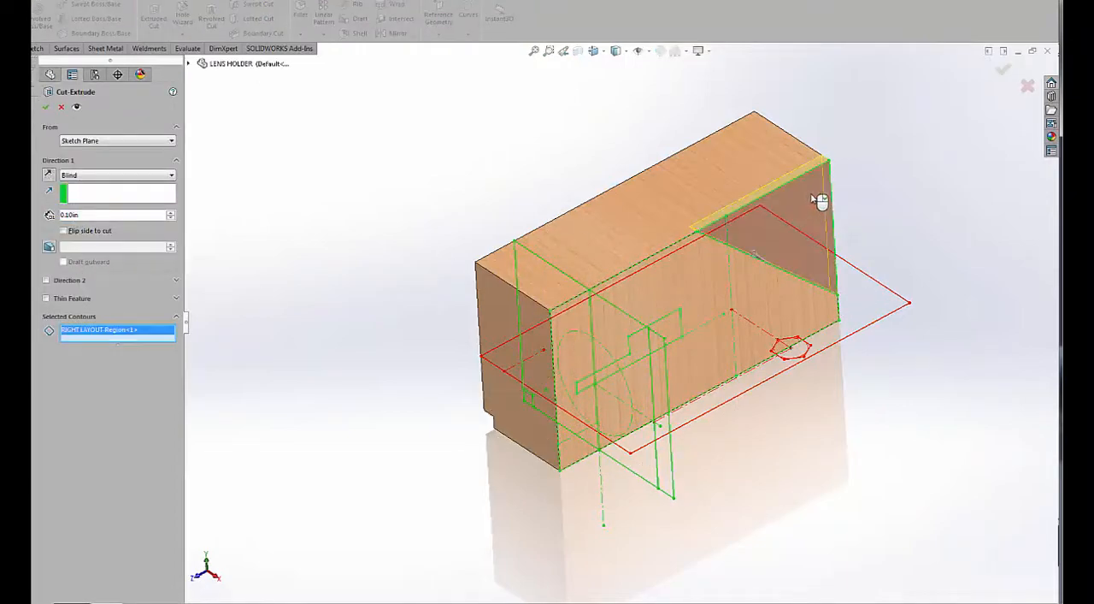
{"action": "left_click", "coordinate": [94, 175]}
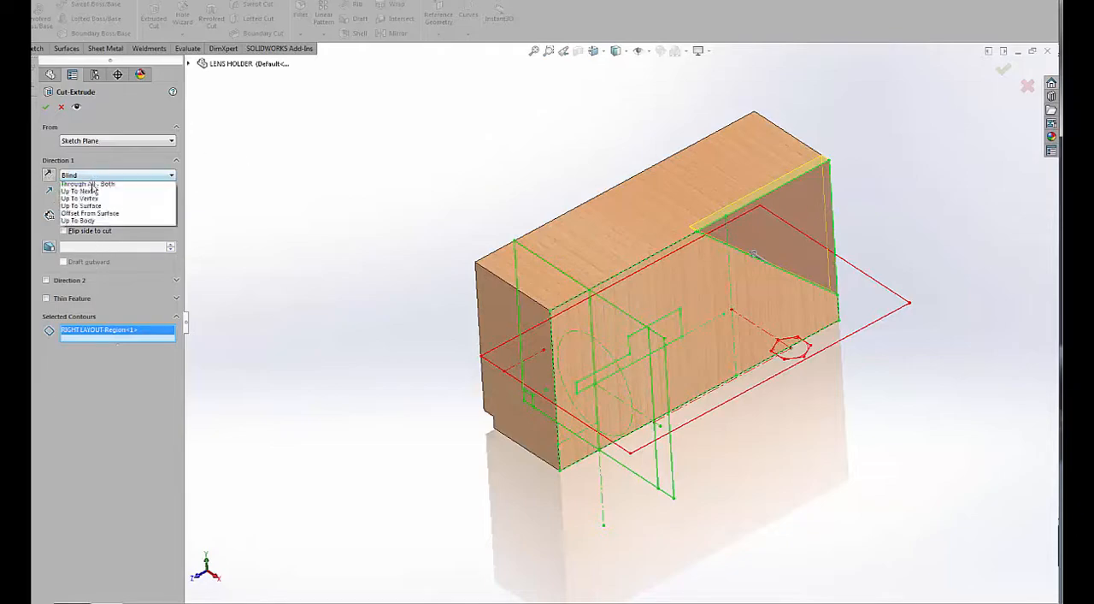
{"action": "left_click", "coordinate": [96, 194]}
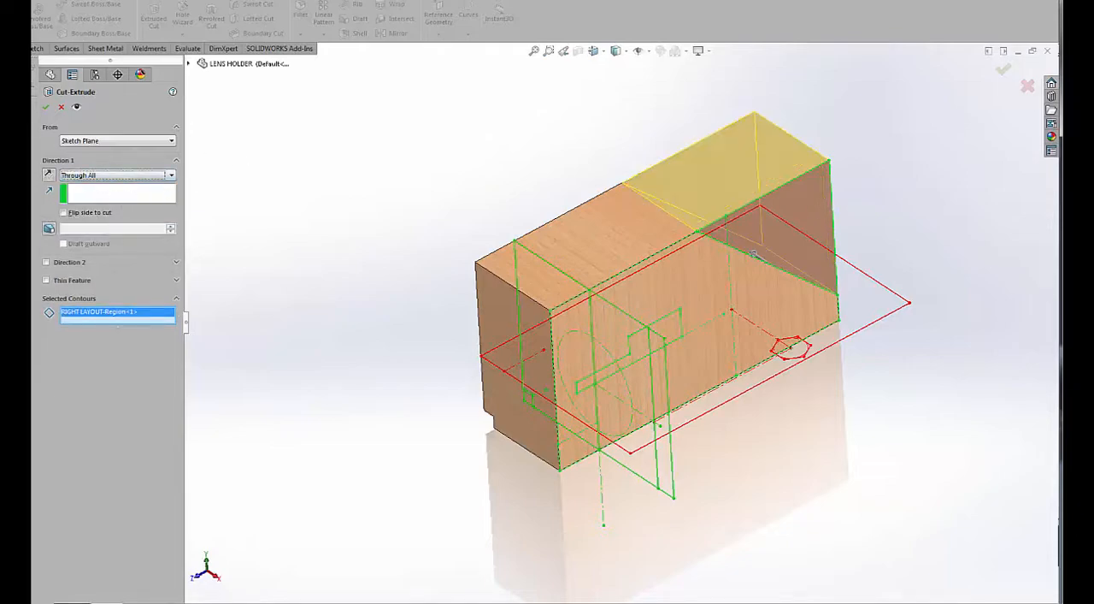
{"action": "left_click", "coordinate": [43, 109]}
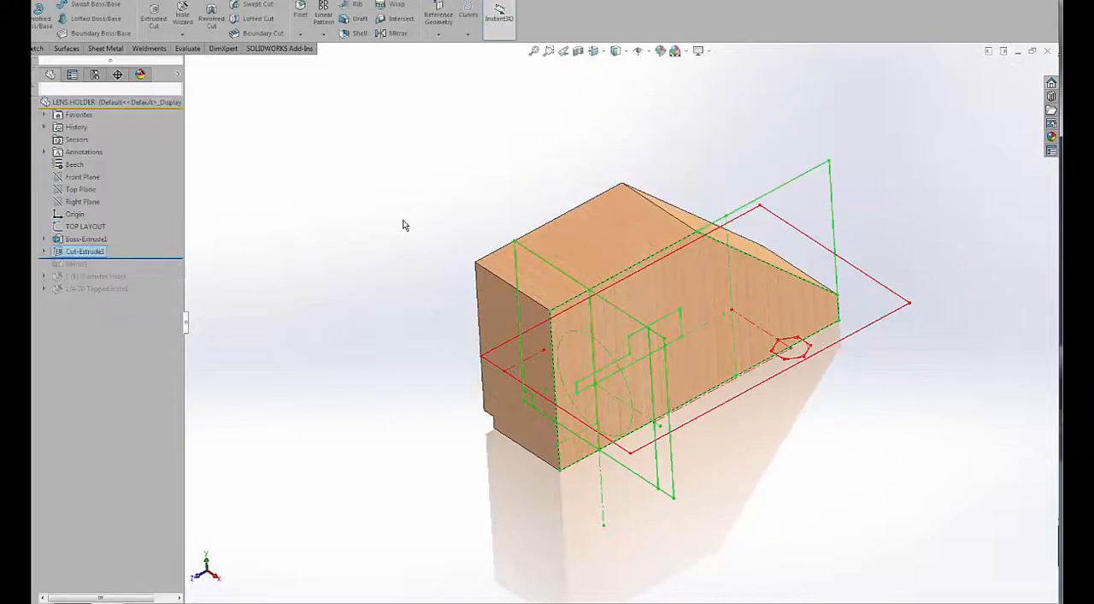
Chamfer the half body's outer top edge, outer sloped edge, front vertical edge and front top edge at 0.0625 in and 45 degrees.
{"action": "middle_click_drag", "start_coordinate": [394, 231], "coordinate": [505, 271]}
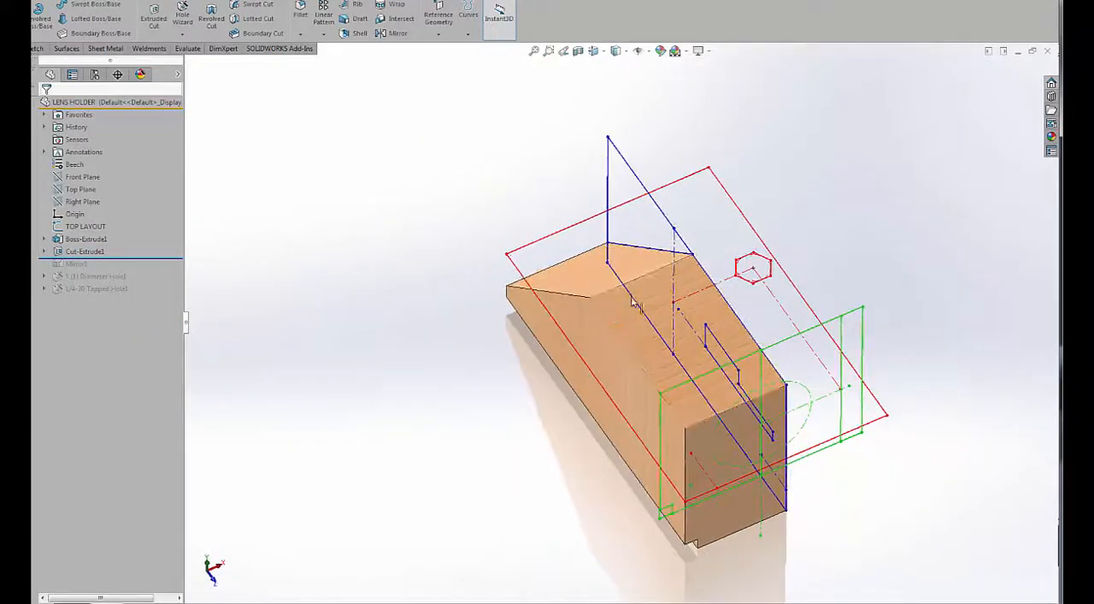
{"action": "right_click", "coordinate": [601, 315]}
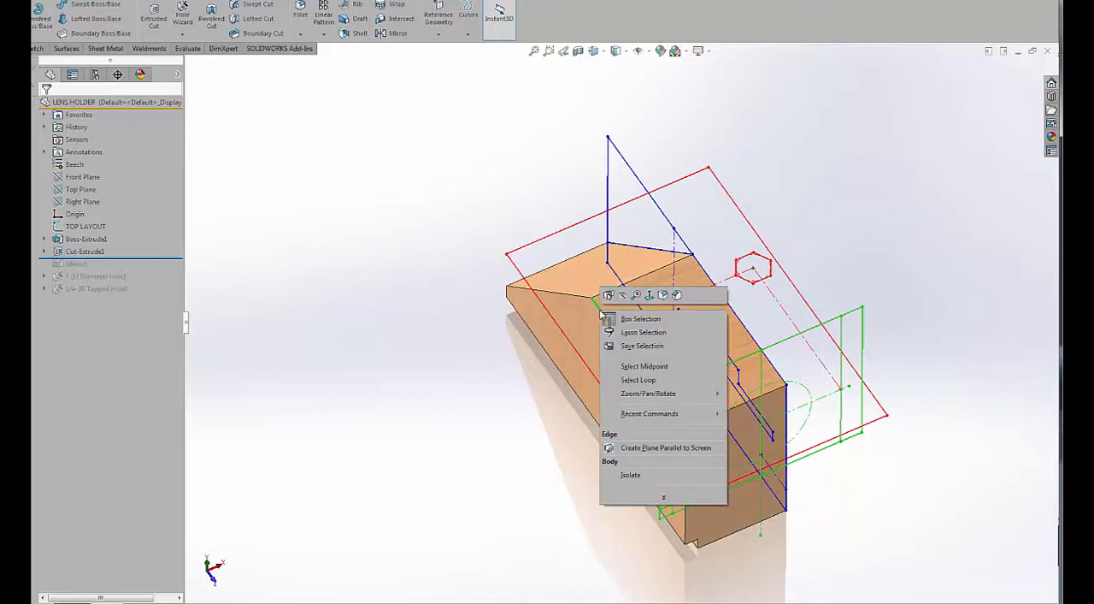
{"action": "left_click", "coordinate": [676, 295]}
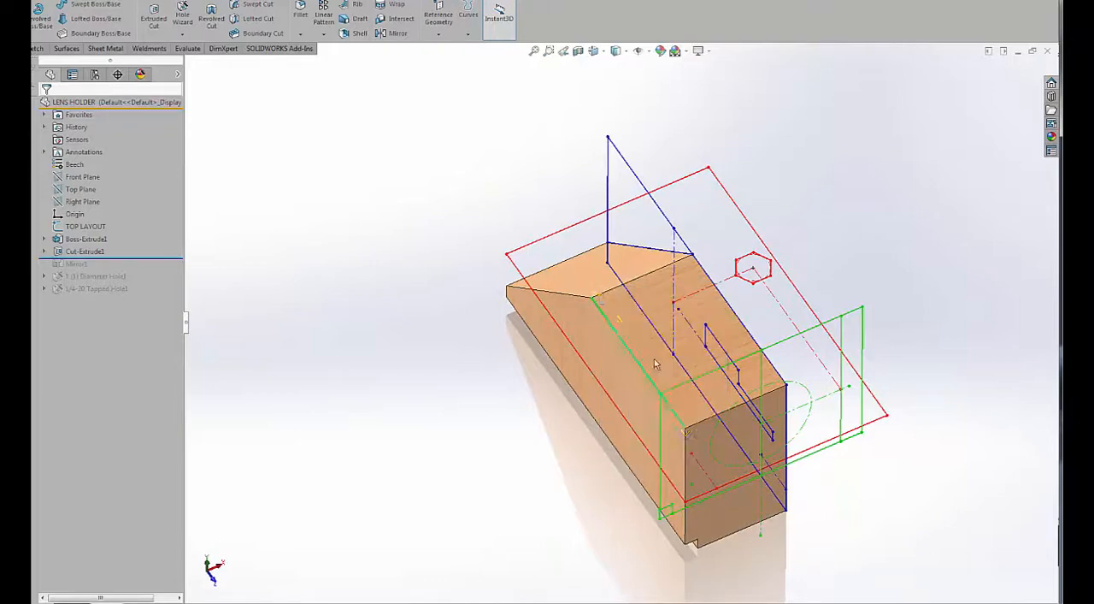
{"action": "left_click", "coordinate": [566, 300]}
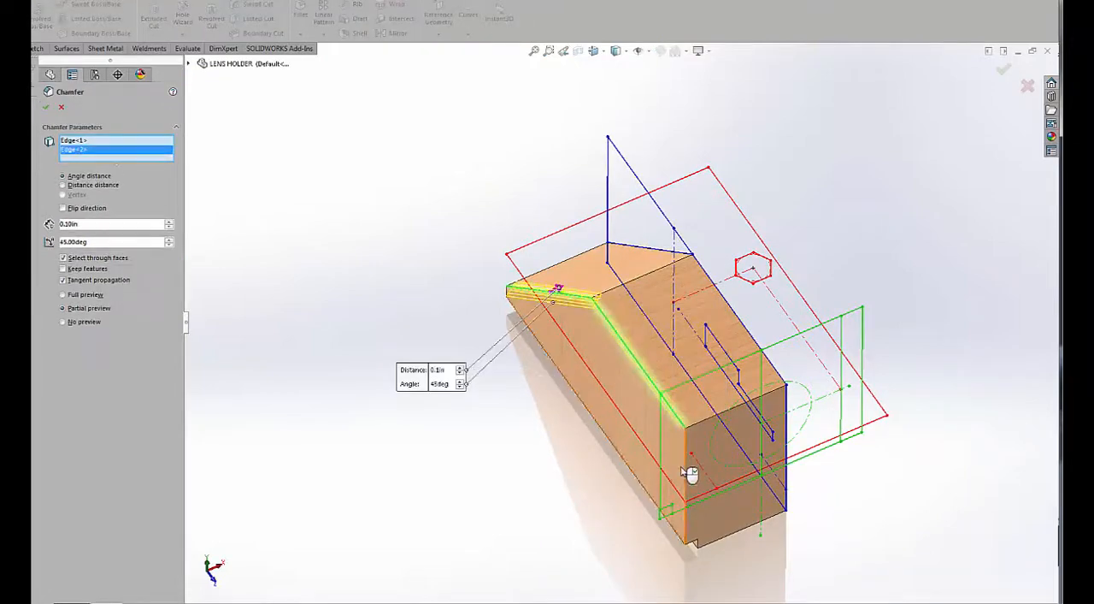
{"action": "left_click", "coordinate": [689, 471]}
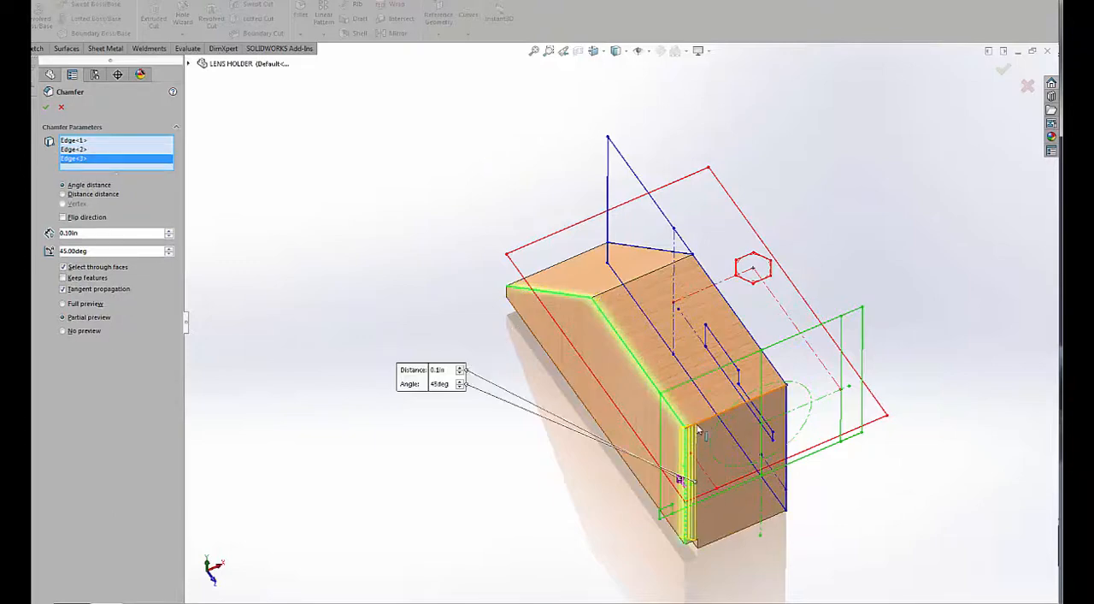
{"action": "left_click", "coordinate": [702, 431]}
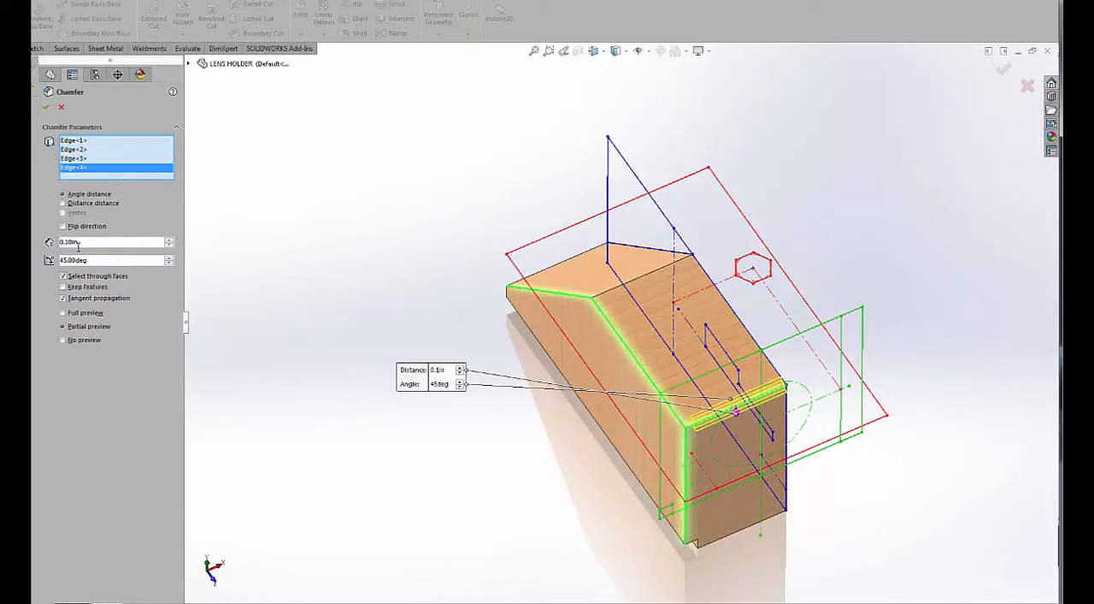
{"action": "type", "text": "0.0625"}
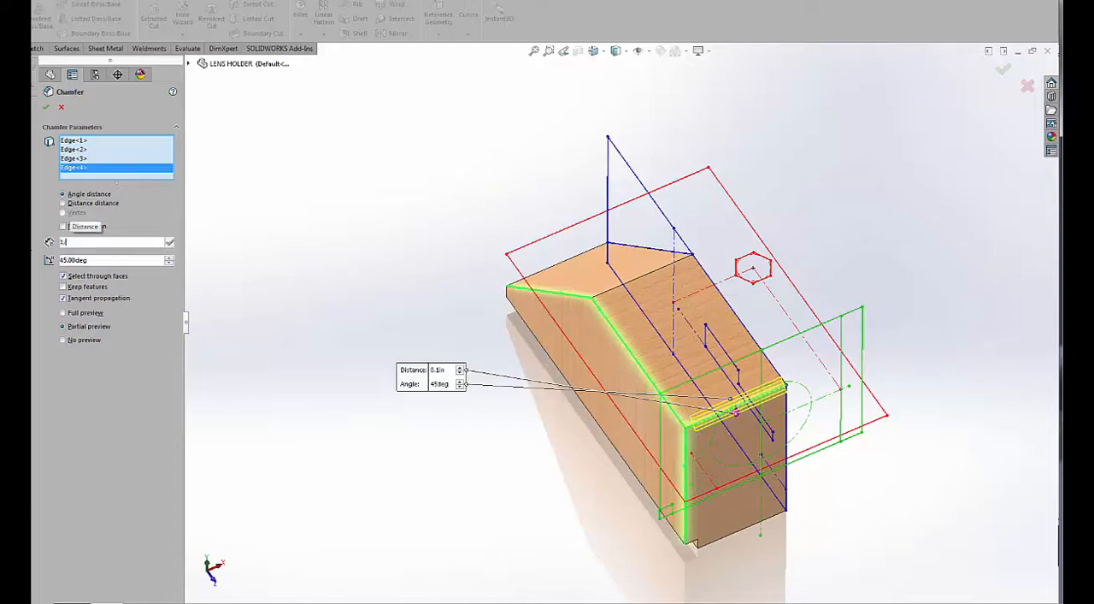
{"action": "key", "text": "Return"}
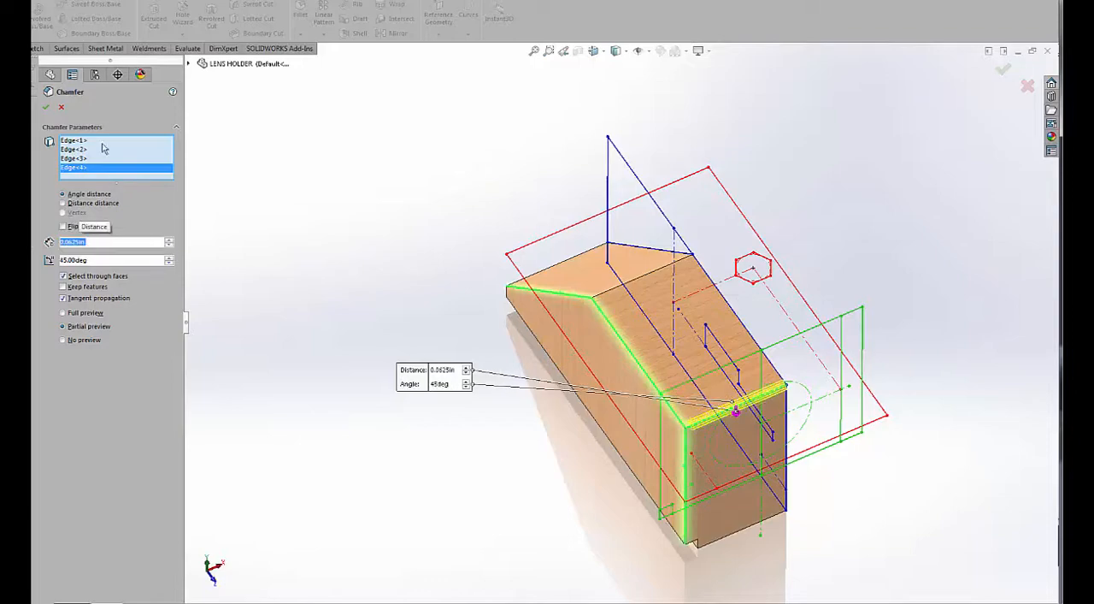
{"action": "left_click", "coordinate": [46, 107]}
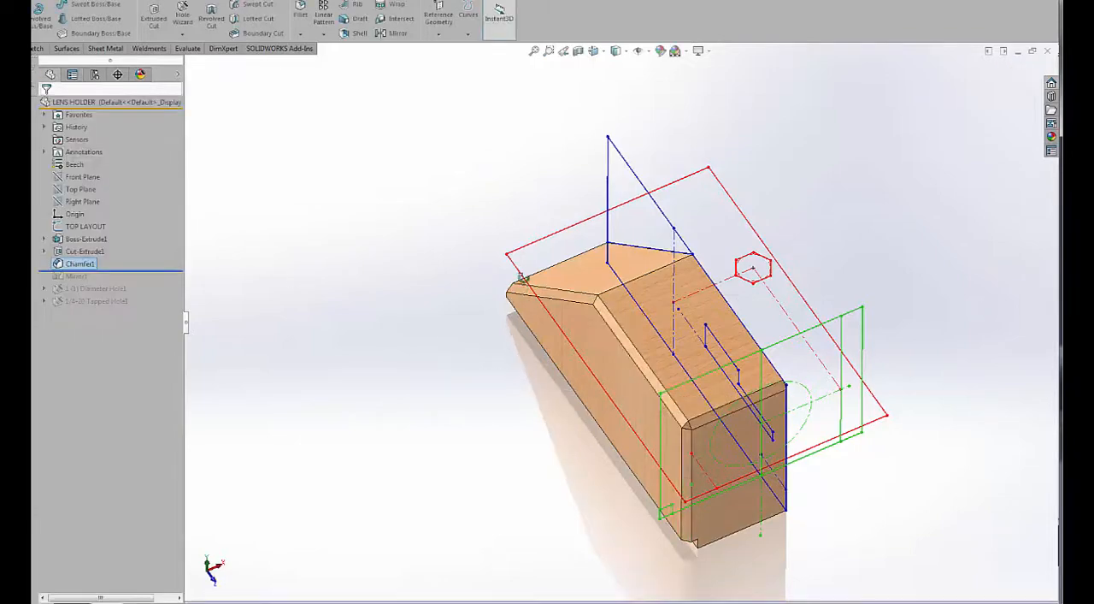
Roll the model forward past the tapped hole feature and inspect the mirrored cut and chamfers from both sides.
{"action": "middle_click_drag", "start_coordinate": [518, 275], "coordinate": [419, 289]}
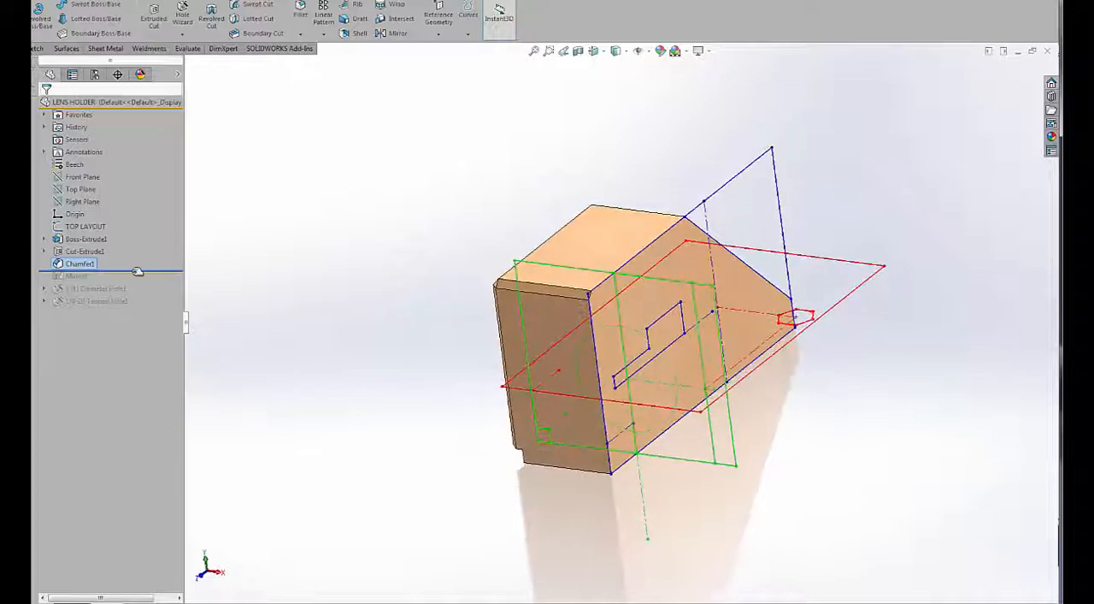
{"action": "left_click_drag", "start_coordinate": [137, 271], "coordinate": [137, 308]}
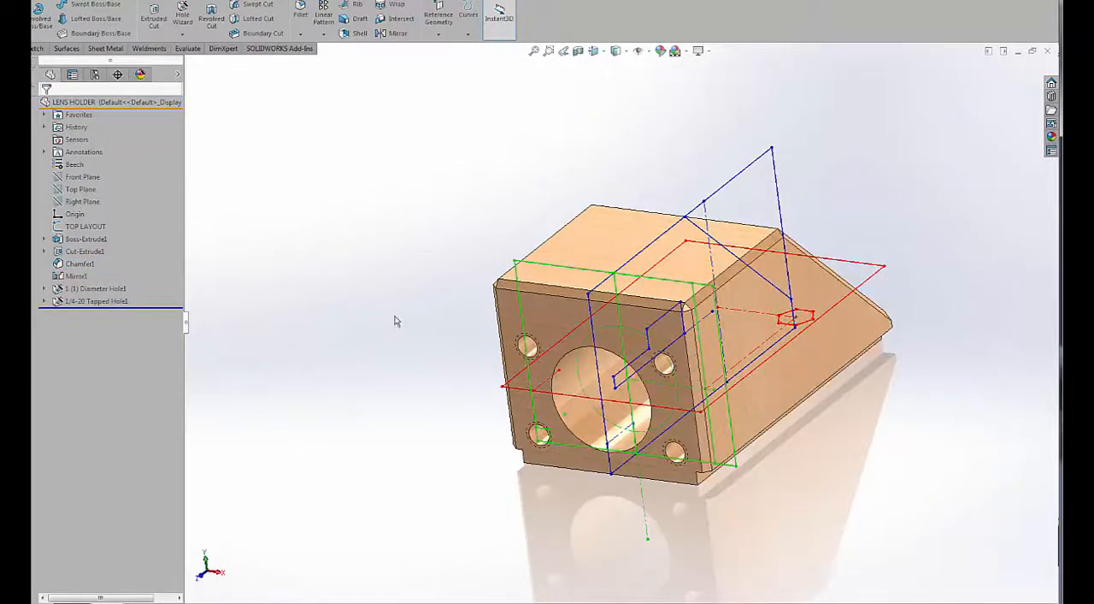
{"action": "middle_click_drag", "start_coordinate": [396, 320], "coordinate": [599, 299]}
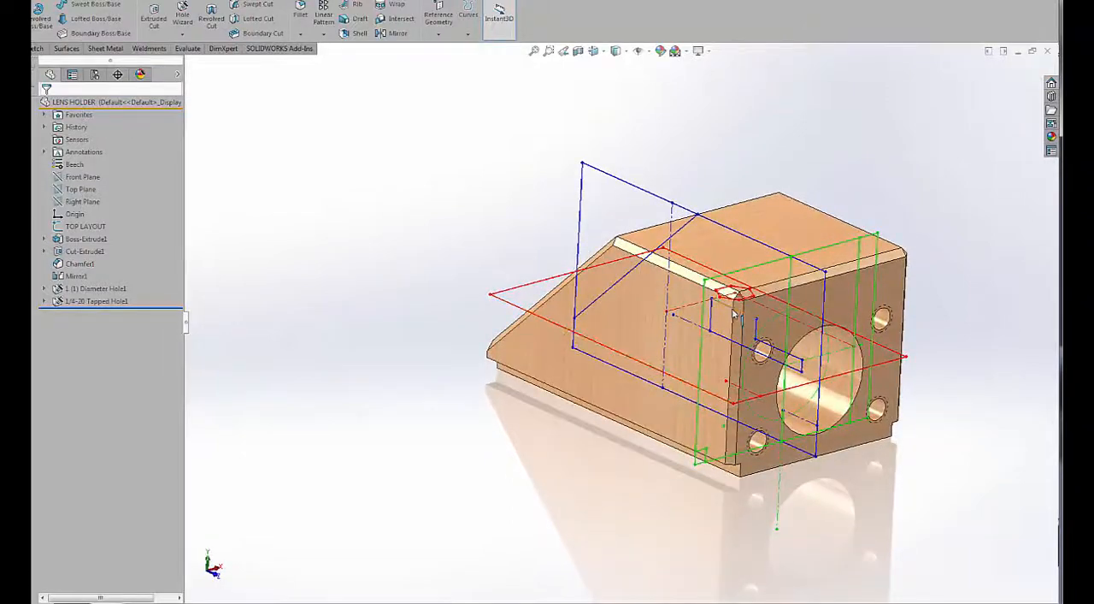
{"action": "left_click_drag", "start_coordinate": [732, 314], "coordinate": [802, 369]}
{"action": "mouse_move", "coordinate": [802, 364]}
{"action": "middle_mouse_down"}
{"action": "mouse_move", "coordinate": [752, 340]}
{"action": "mouse_move", "coordinate": [788, 357]}
{"action": "middle_mouse_up"}
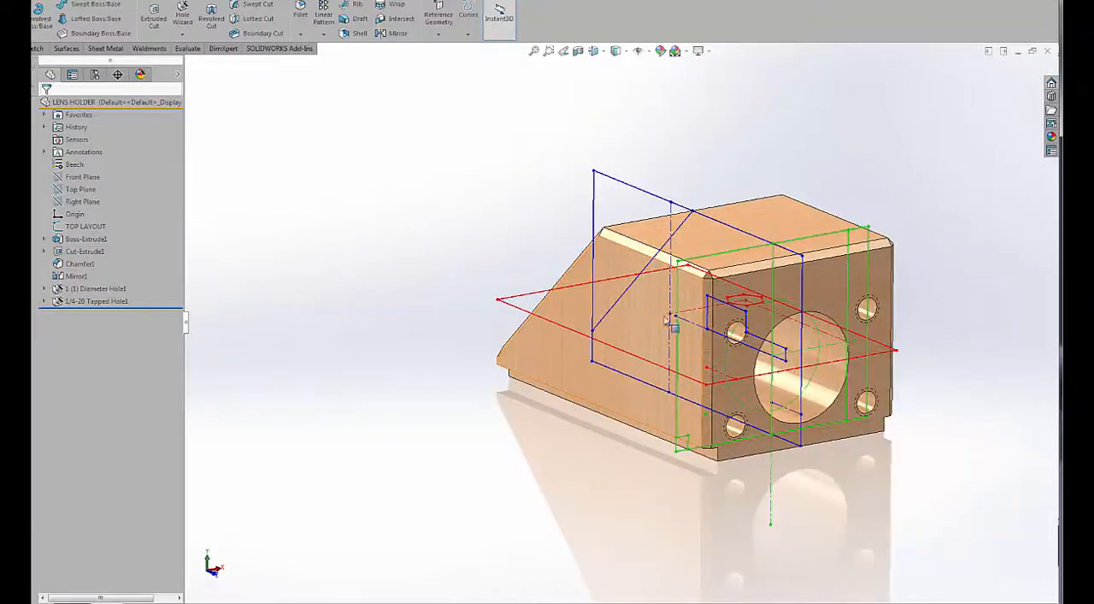
{"action": "middle_click_drag", "start_coordinate": [638, 308], "coordinate": [642, 337]}
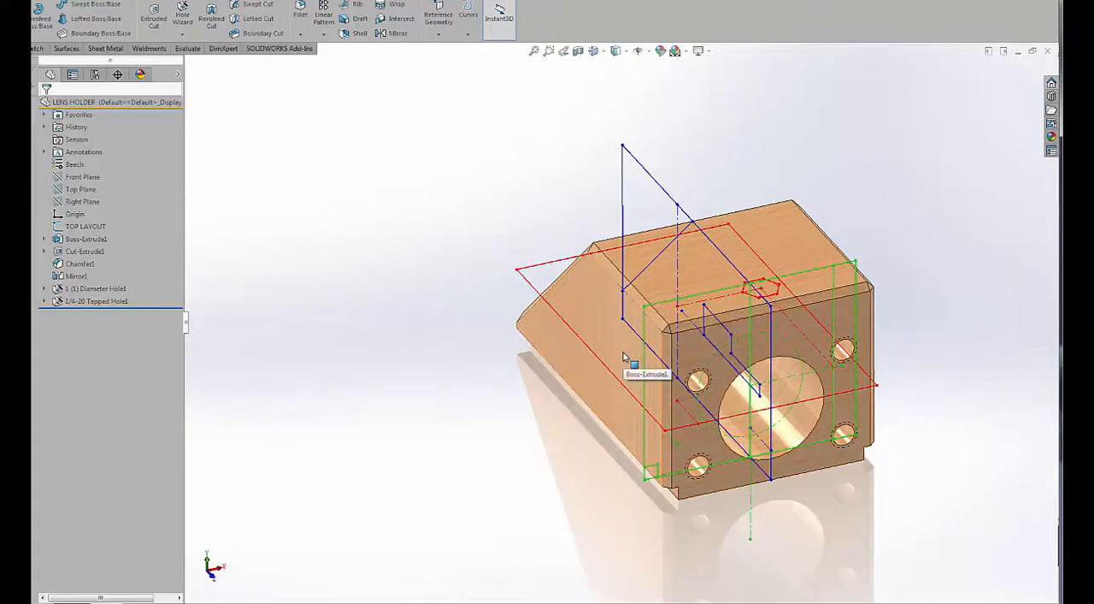
{"action": "middle_click_drag", "start_coordinate": [624, 354], "coordinate": [627, 356]}
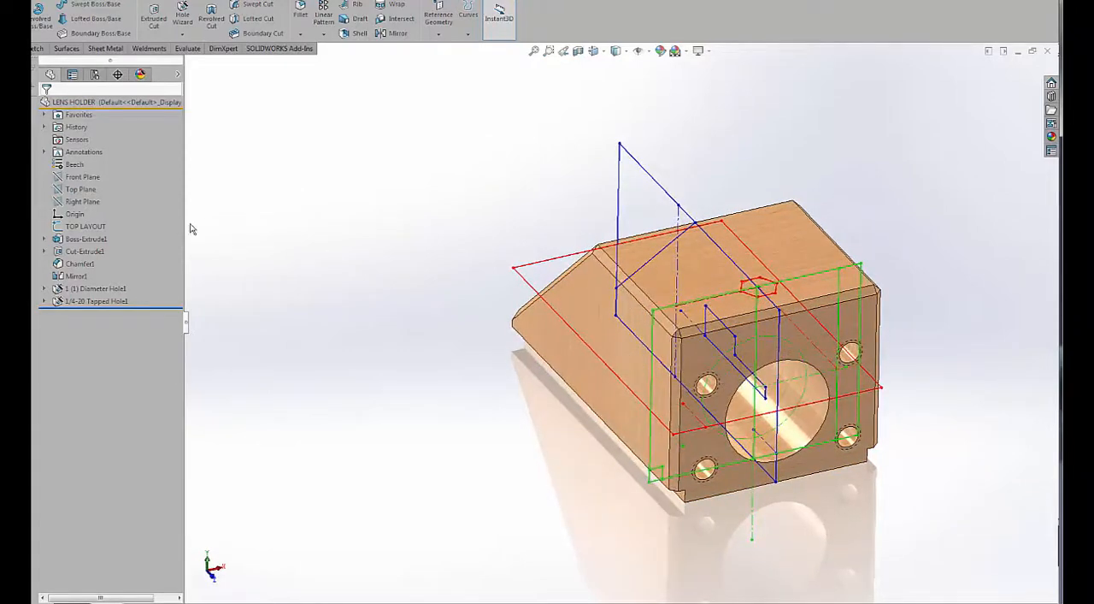
{"action": "middle_click_drag", "start_coordinate": [438, 303], "coordinate": [439, 302]}
{"action": "scroll", "coordinate": [439, 303], "scroll_direction": "up", "scroll_amount": 1}
{"action": "scroll", "coordinate": [568, 327], "scroll_direction": "up", "scroll_amount": 2}
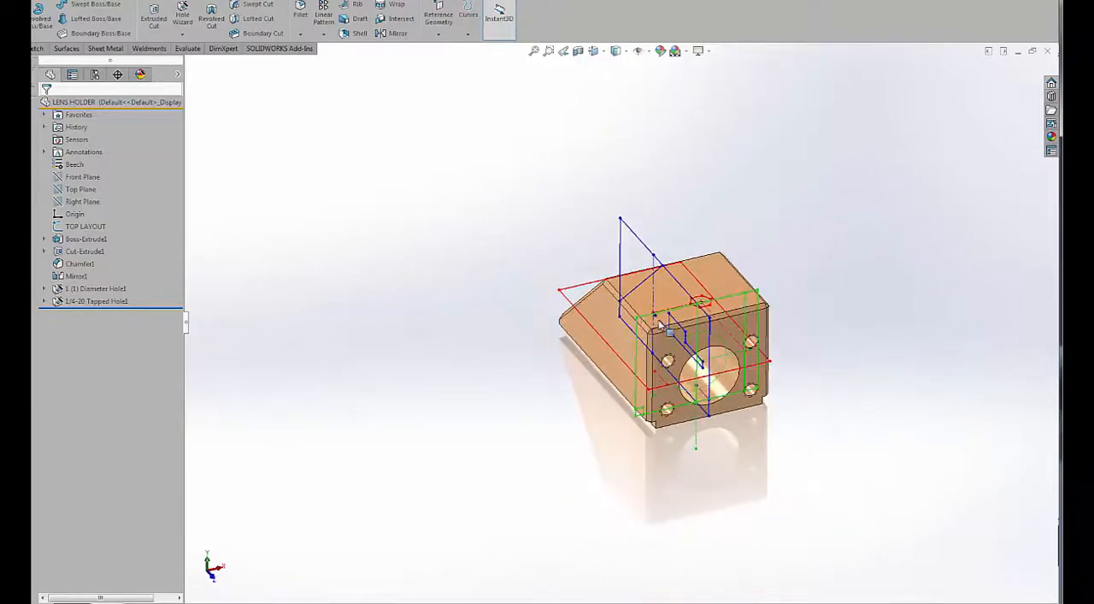
{"action": "scroll", "coordinate": [668, 326], "scroll_direction": "down", "scroll_amount": 4}
{"action": "scroll", "coordinate": [715, 366], "scroll_direction": "up", "scroll_amount": 2}
{"action": "scroll", "coordinate": [717, 367], "scroll_direction": "down", "scroll_amount": 2}
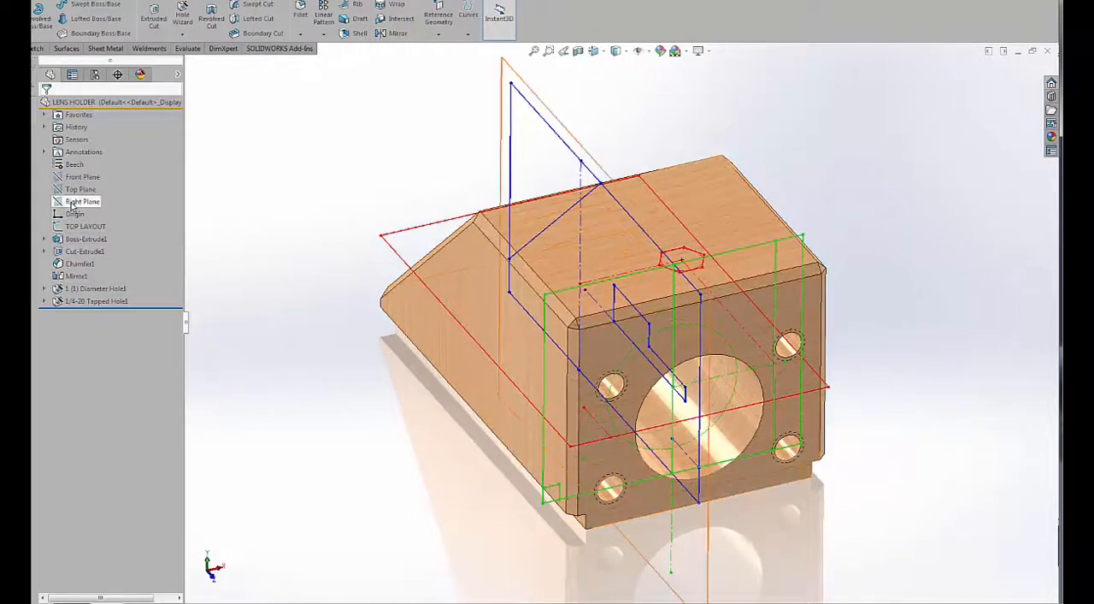
Create a derived sketch of RIGHT LAYOUT on the body's flat outer side face.
{"action": "left_click", "coordinate": [45, 114]}
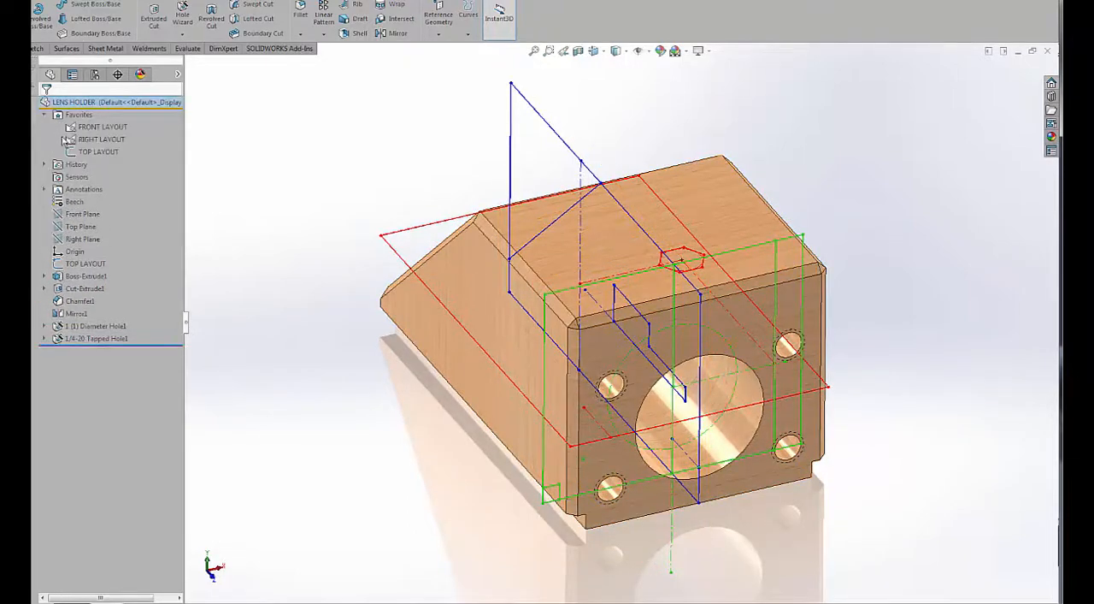
{"action": "left_click", "coordinate": [67, 140]}
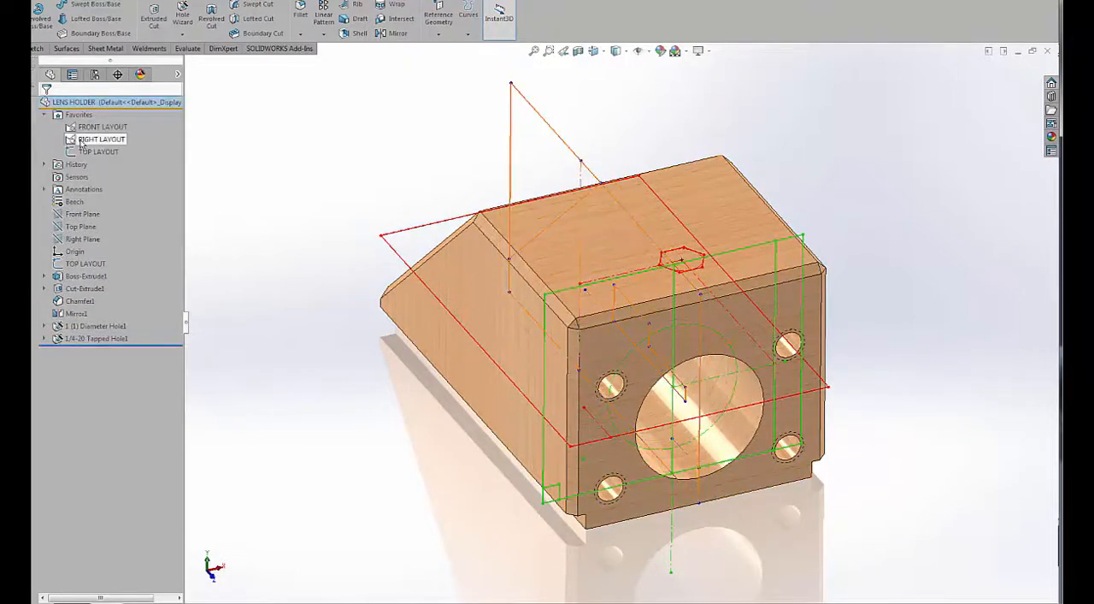
{"action": "left_click", "coordinate": [449, 290]}
{"action": "left_click", "coordinate": [166, 4]}
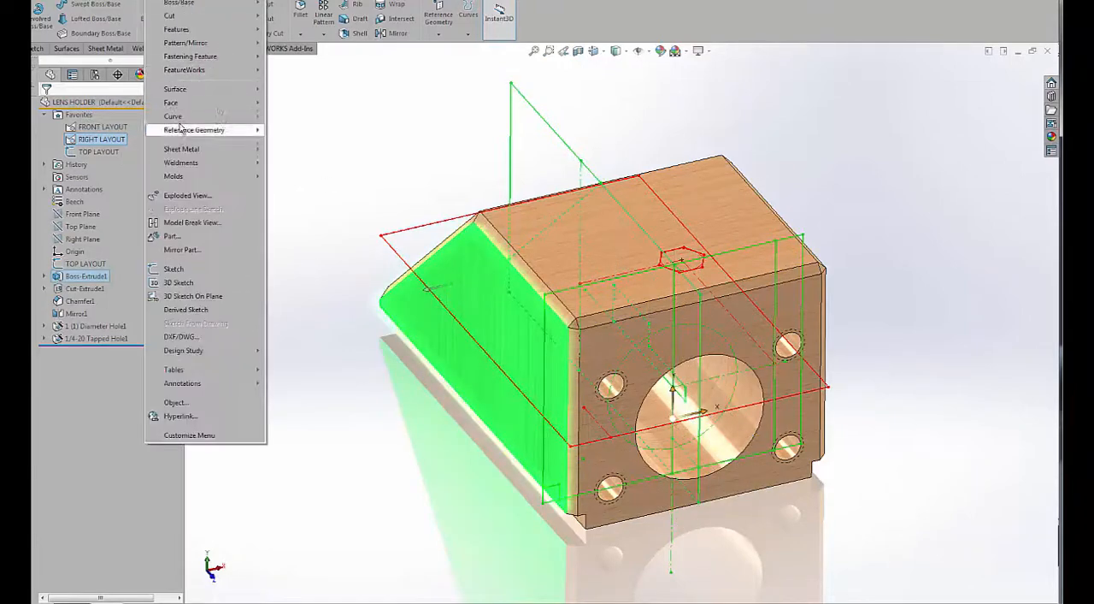
{"action": "left_click", "coordinate": [186, 310]}
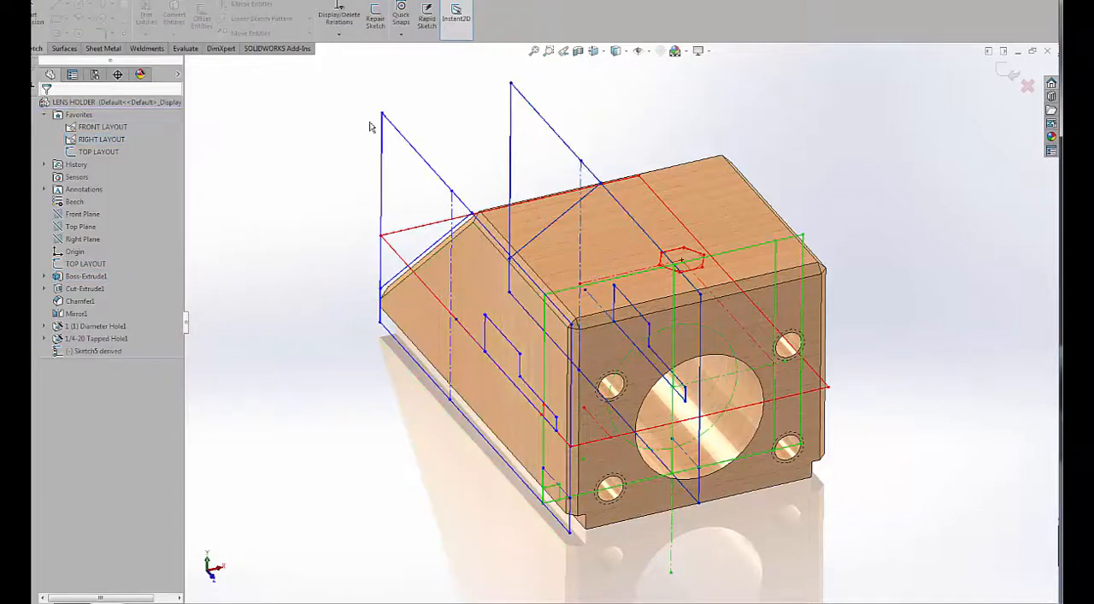
{"action": "left_click_drag", "start_coordinate": [291, 127], "coordinate": [286, 124]}
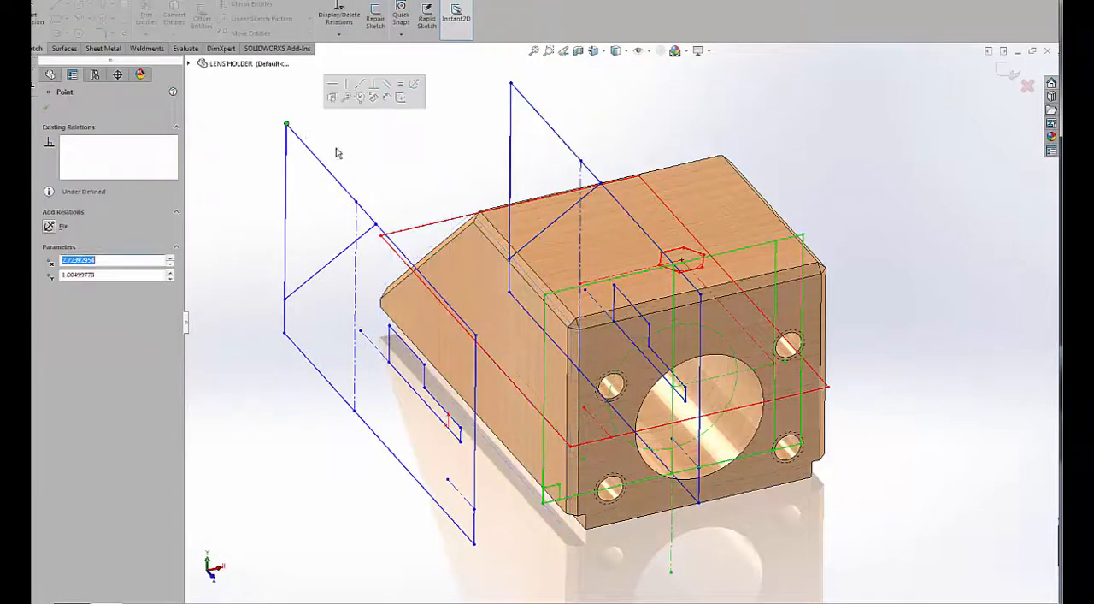
{"action": "left_click", "coordinate": [511, 84], "text": "ctrl"}
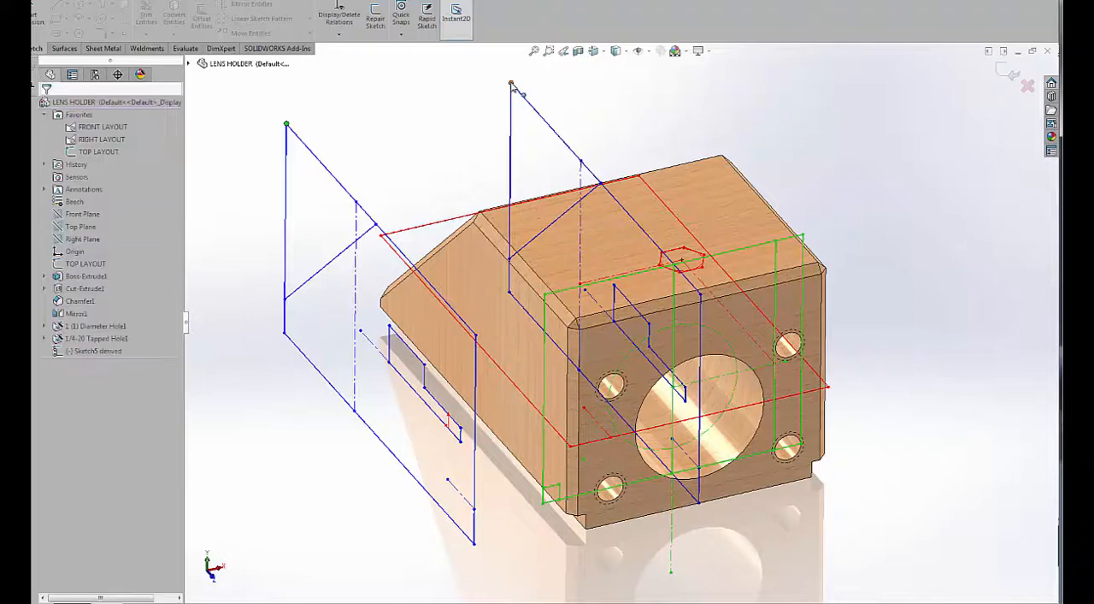
{"action": "left_click", "coordinate": [570, 36]}
{"action": "left_click", "coordinate": [443, 121]}
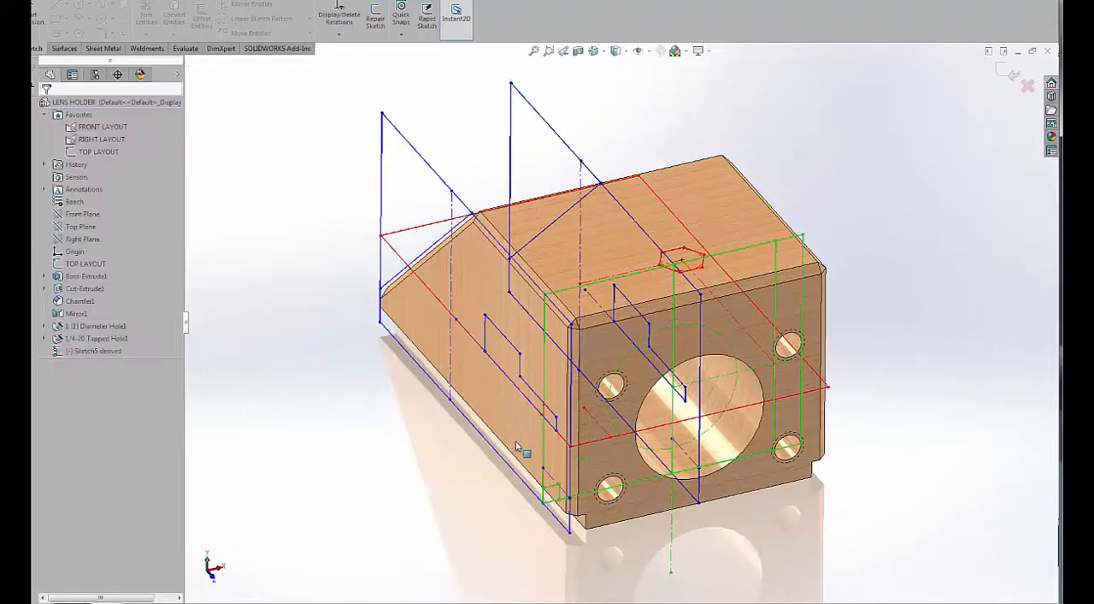
Constrain the derived sketch by relating its lower front corner point to the matching corner of RIGHT LAYOUT.
{"action": "left_click", "coordinate": [570, 535]}
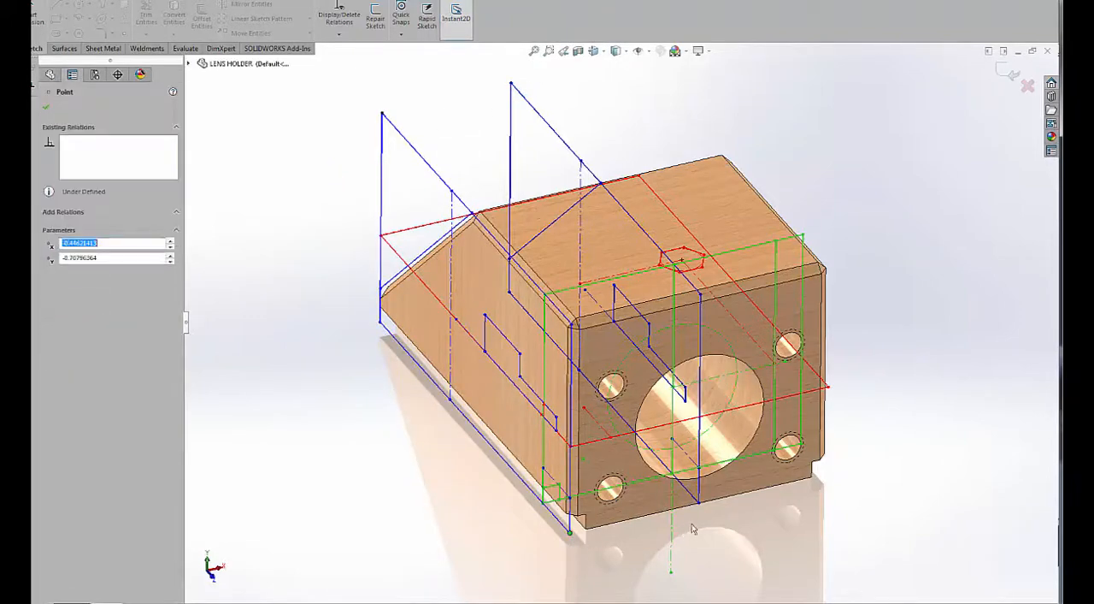
{"action": "left_click", "coordinate": [700, 503], "text": "ctrl"}
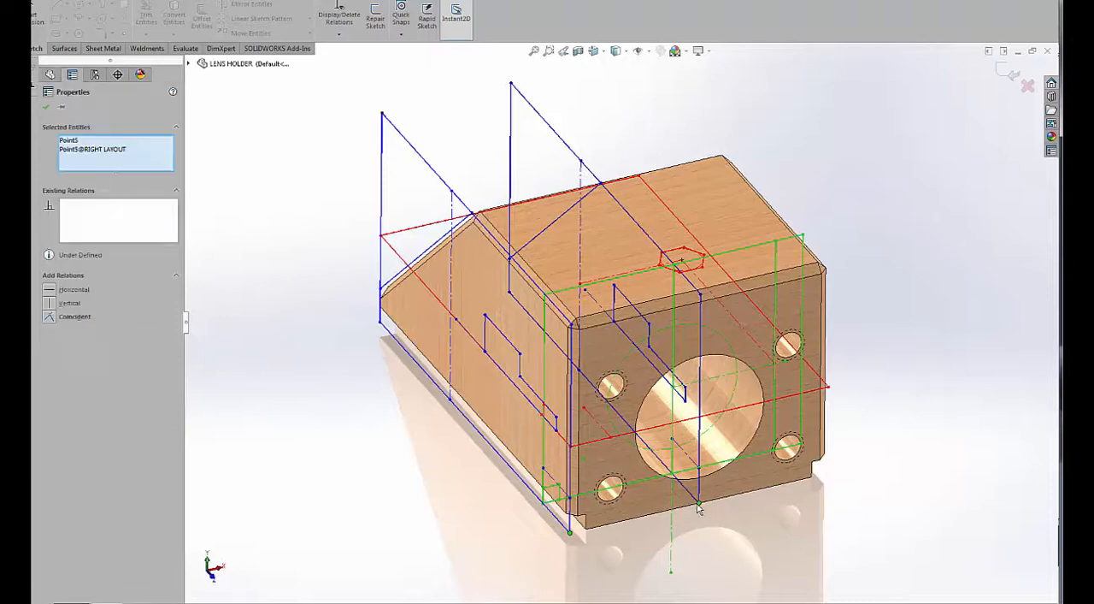
{"action": "key", "text": "Escape"}
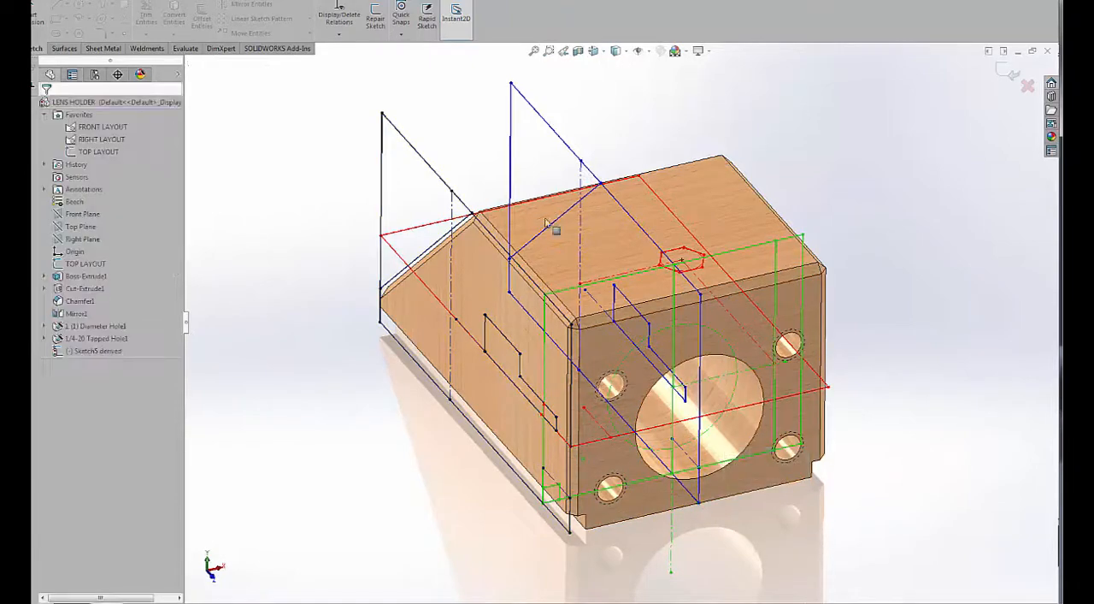
Revolve-cut the derived sketch's stepped contour 360 degrees about its horizontal centerline, with Thin Feature turned off.
{"action": "left_click", "coordinate": [8, 49]}
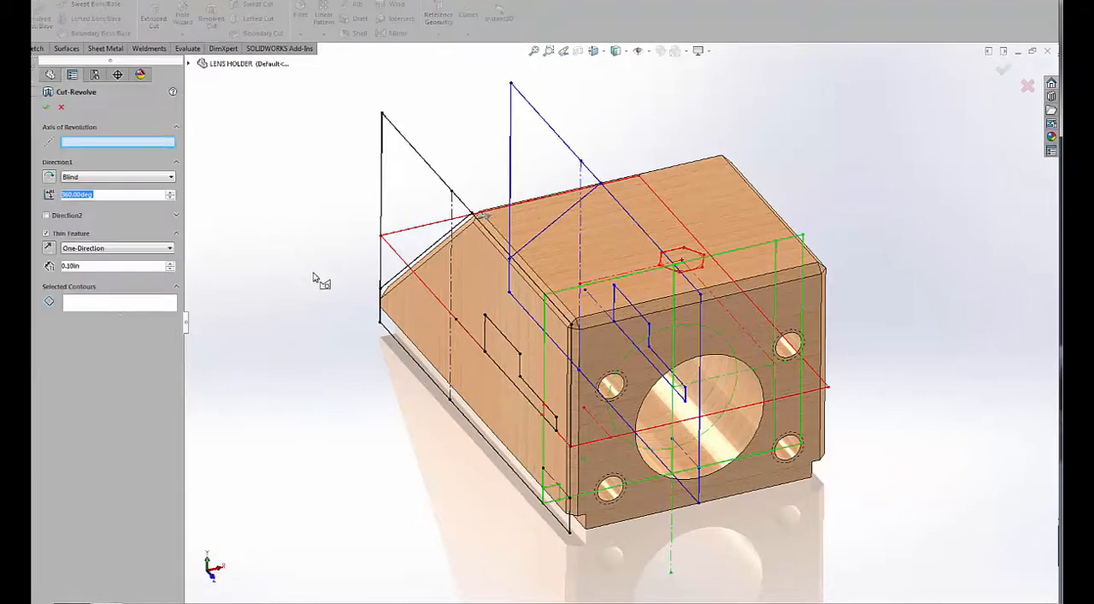
{"action": "left_click", "coordinate": [461, 326]}
{"action": "left_click", "coordinate": [90, 305]}
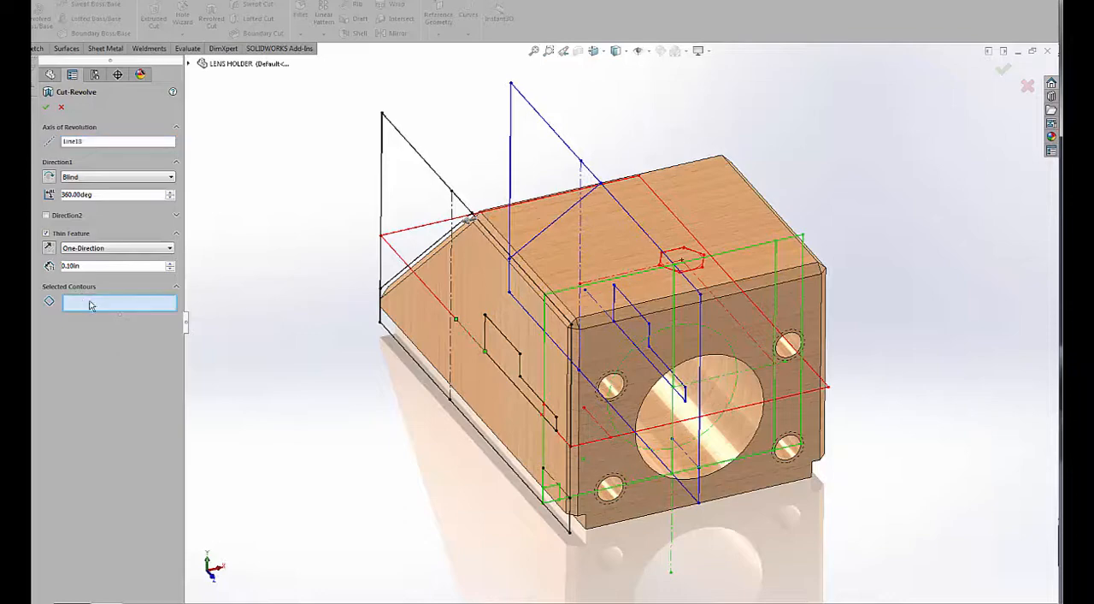
{"action": "left_click", "coordinate": [504, 338]}
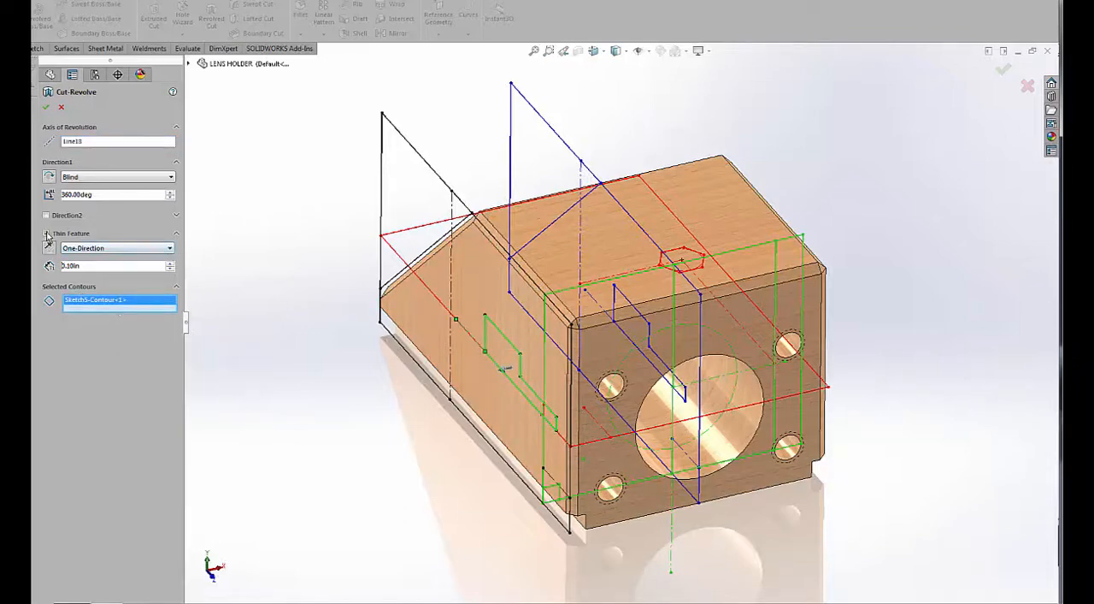
{"action": "left_click", "coordinate": [46, 234]}
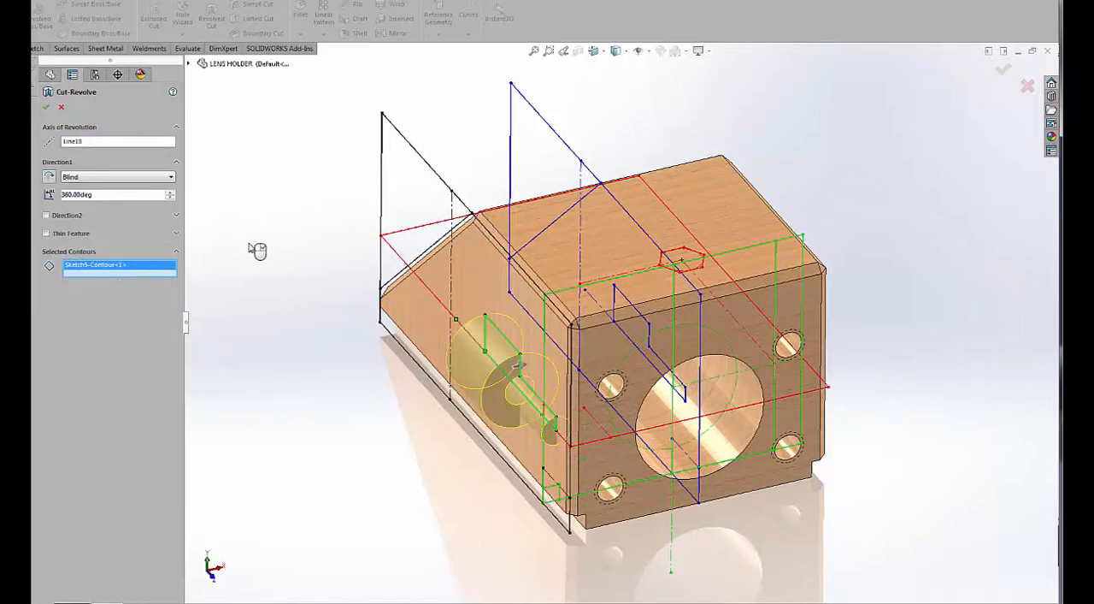
{"action": "left_click", "coordinate": [334, 304]}
Extrude-cut only the hexagon contour of TOP LAYOUT with a Through All end condition in one direction.
{"action": "middle_click_drag", "start_coordinate": [510, 284], "coordinate": [386, 440]}
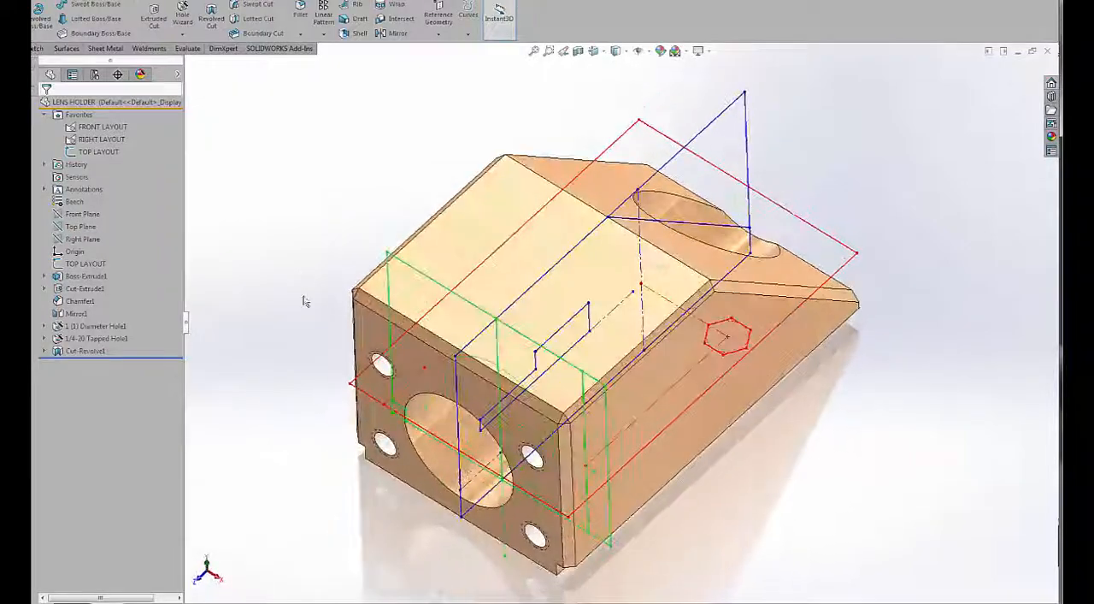
{"action": "left_click", "coordinate": [84, 154]}
{"action": "mouse_move", "coordinate": [396, 174]}
{"action": "middle_mouse_down"}
{"action": "mouse_move", "coordinate": [379, 183]}
{"action": "mouse_move", "coordinate": [402, 160]}
{"action": "mouse_move", "coordinate": [406, 180]}
{"action": "middle_mouse_up"}
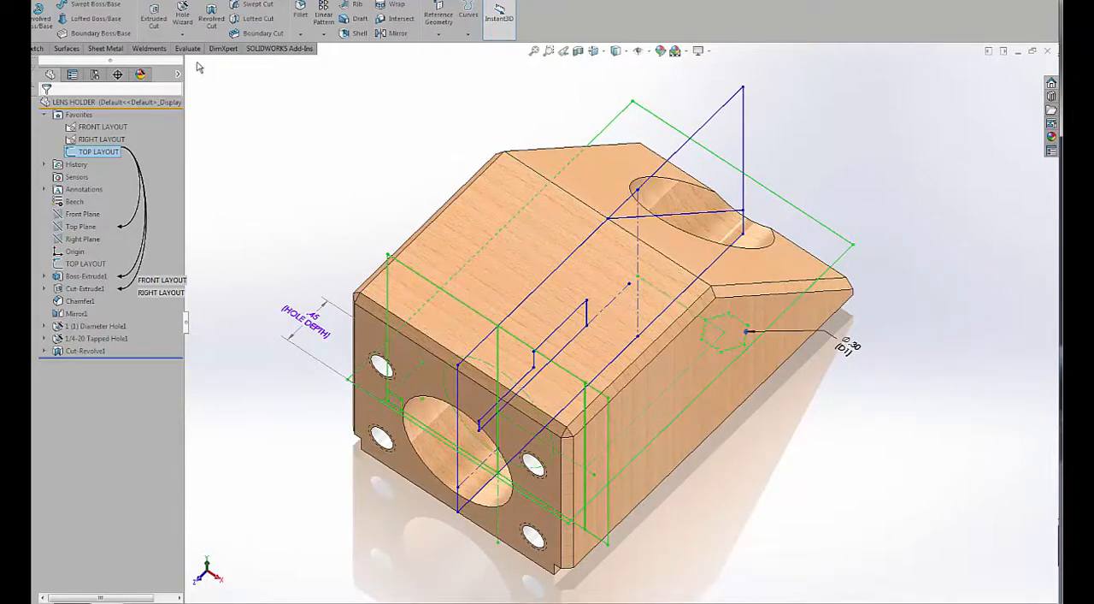
{"action": "left_click", "coordinate": [154, 17]}
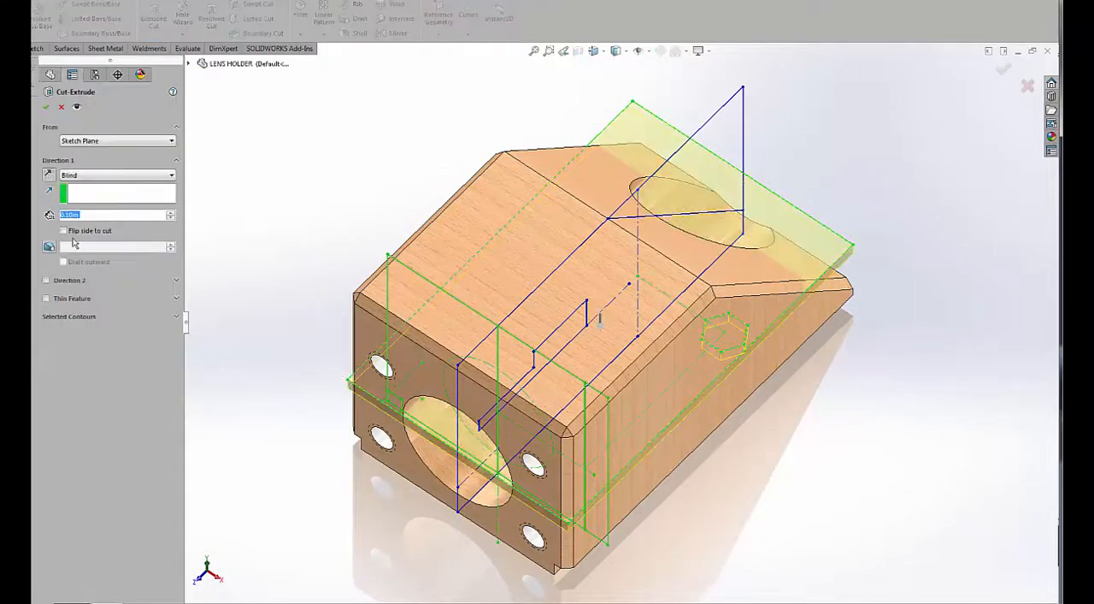
{"action": "left_click", "coordinate": [82, 177]}
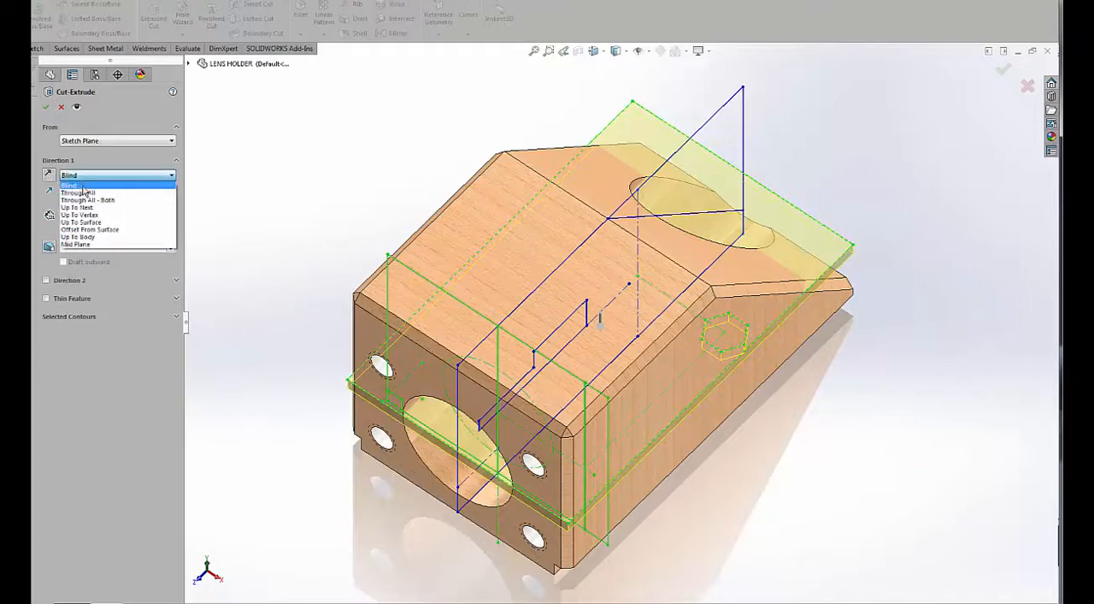
{"action": "left_click", "coordinate": [87, 200]}
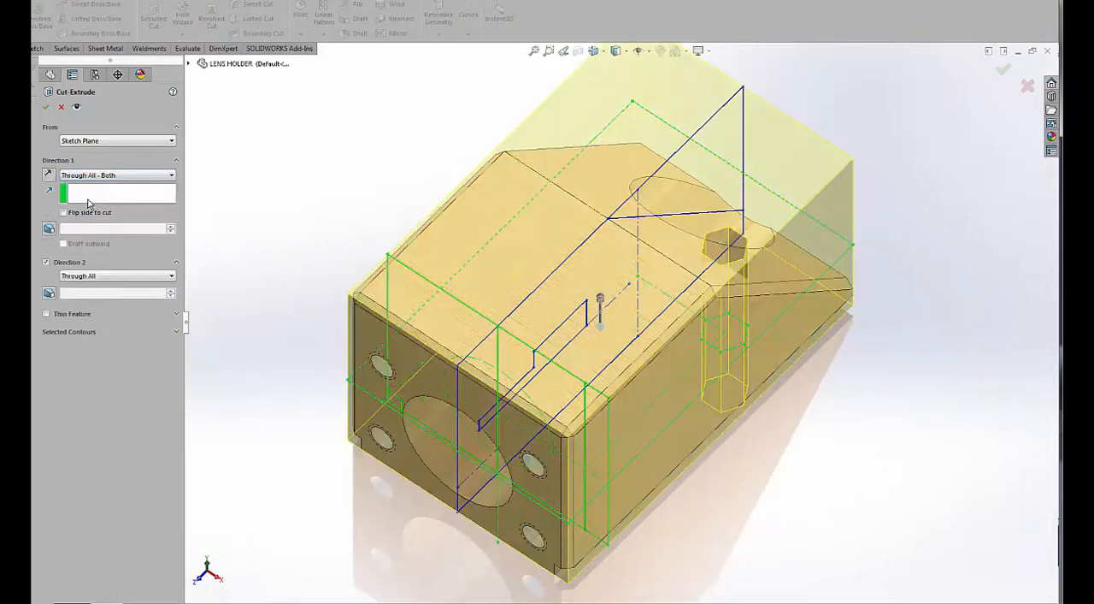
{"action": "left_click", "coordinate": [46, 263]}
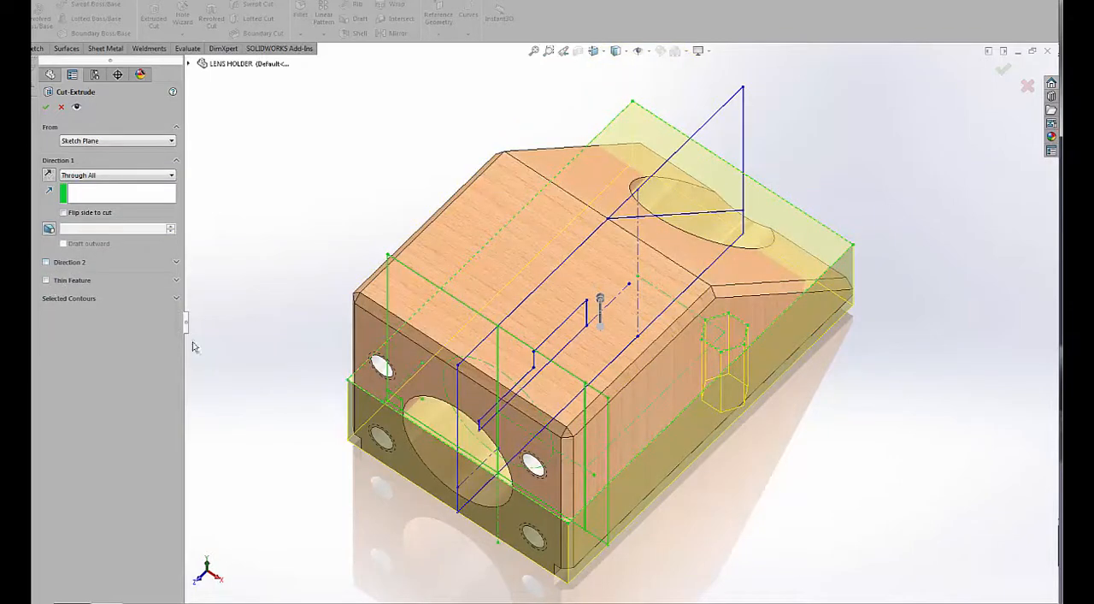
{"action": "left_click", "coordinate": [100, 300]}
{"action": "right_click", "coordinate": [98, 315]}
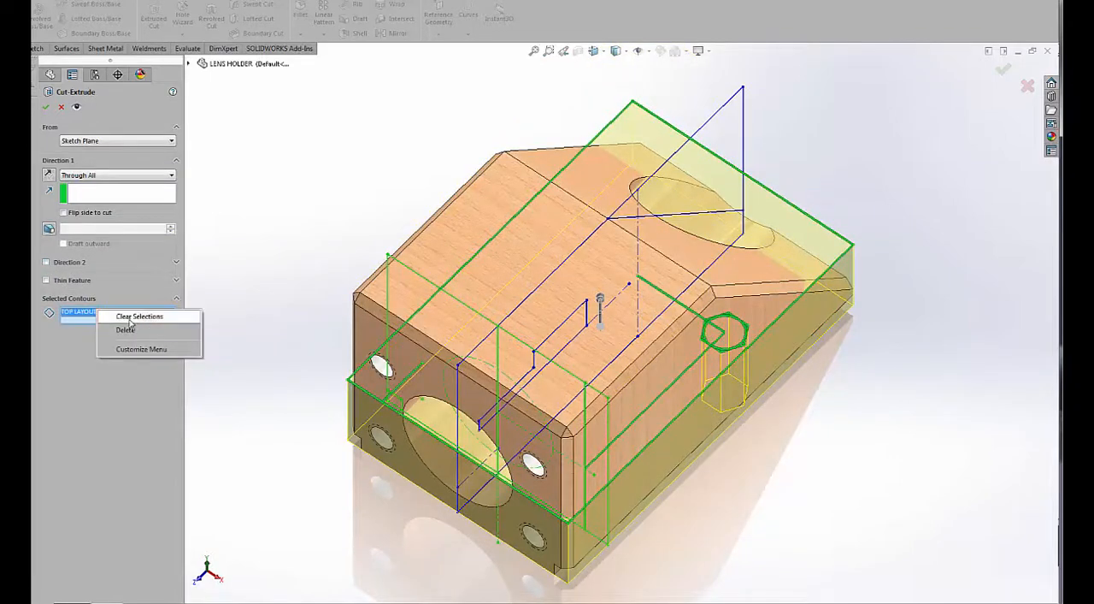
{"action": "left_click", "coordinate": [135, 318]}
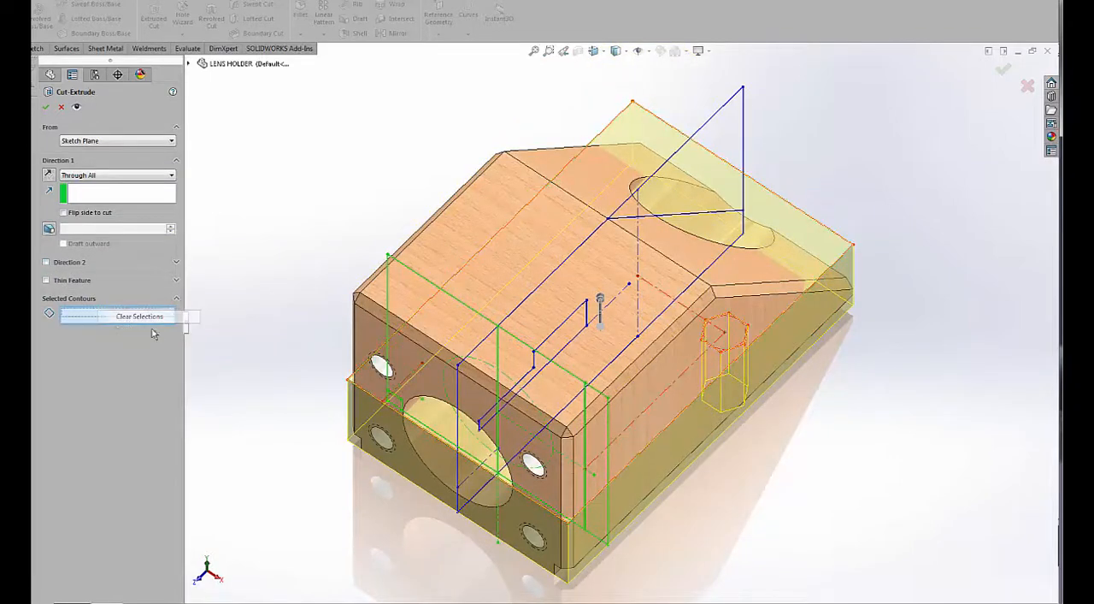
{"action": "left_click", "coordinate": [731, 353]}
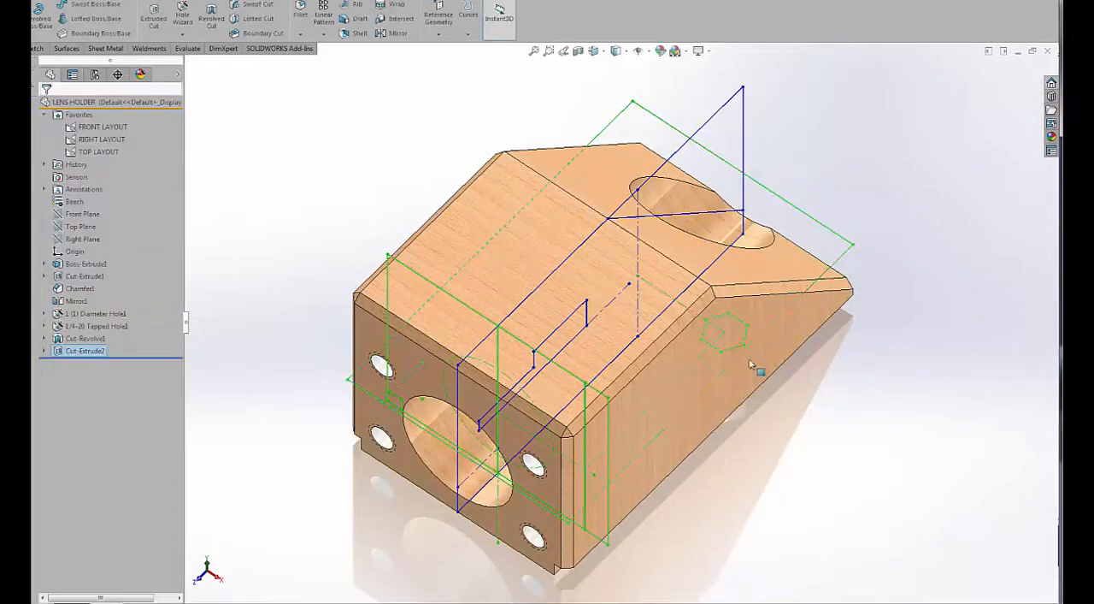
Edit the hexagonal cut so that its end condition is Through All - Both.
{"action": "right_click", "coordinate": [63, 351]}
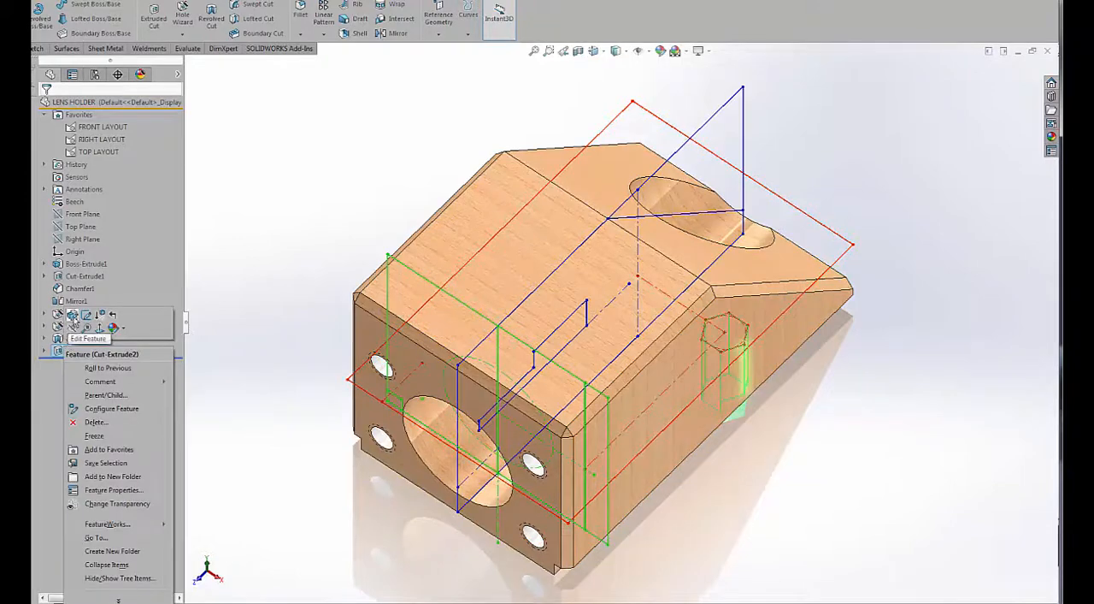
{"action": "left_click", "coordinate": [72, 316]}
{"action": "left_click", "coordinate": [82, 176]}
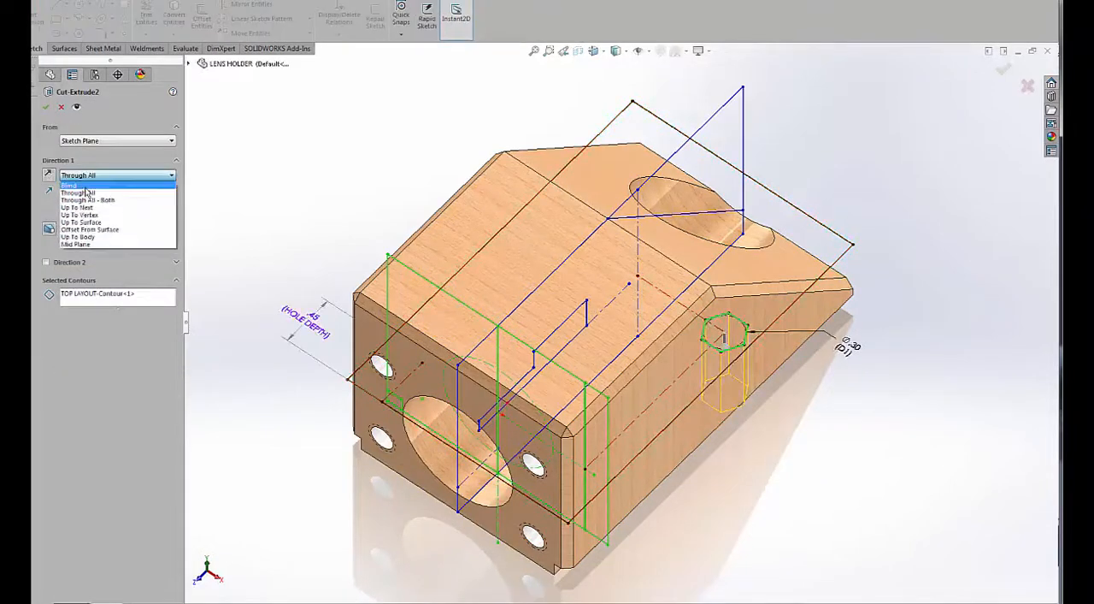
{"action": "left_click", "coordinate": [88, 200]}
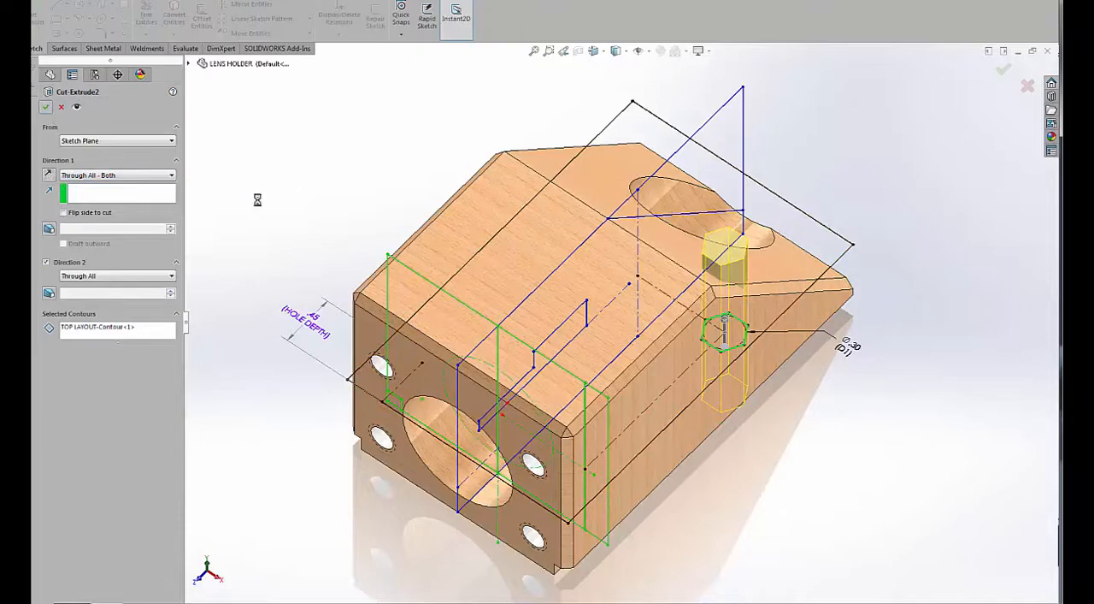
{"action": "key", "text": "Return"}
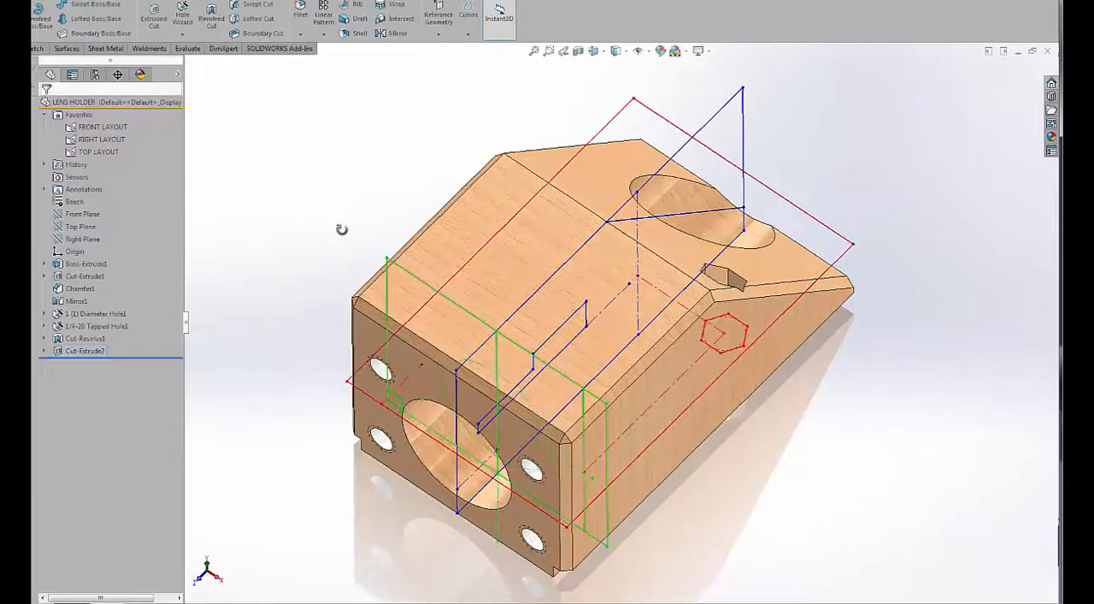
Inspect the hexagonal cut from above and from the underside, and select one of its inner faces.
{"action": "middle_click_drag", "start_coordinate": [339, 250], "coordinate": [343, 219]}
{"action": "middle_click_drag", "start_coordinate": [410, 238], "coordinate": [413, 217]}
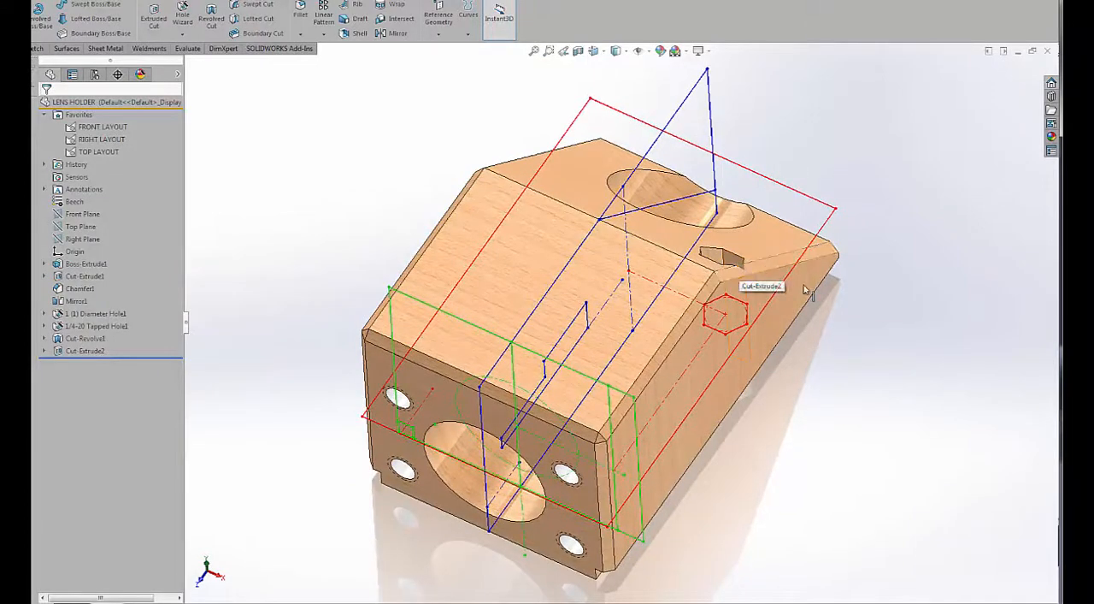
{"action": "middle_click_drag", "start_coordinate": [811, 301], "coordinate": [824, 269]}
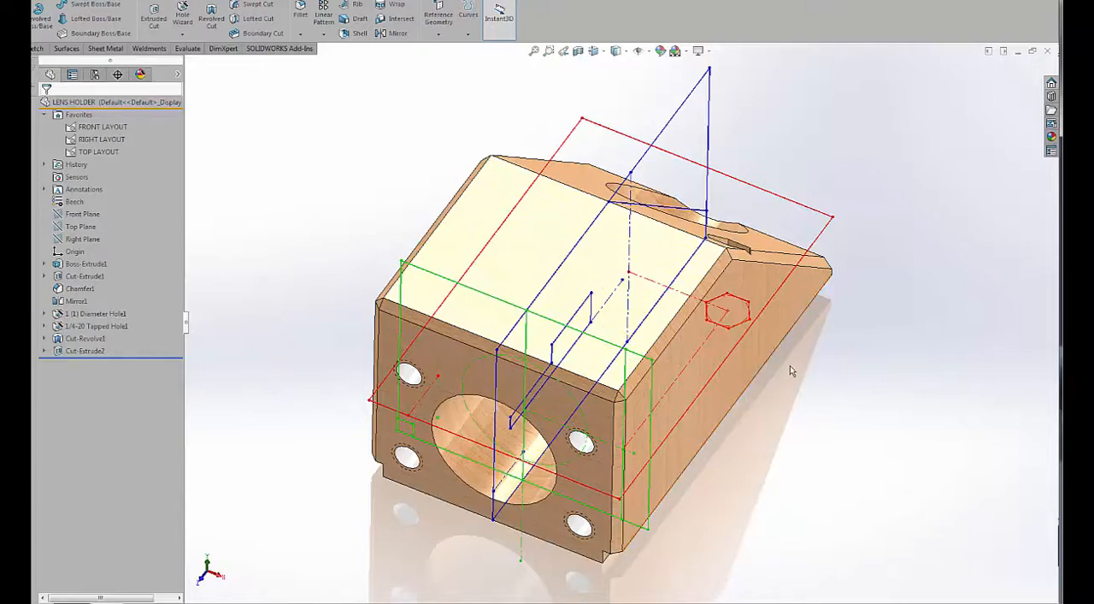
{"action": "middle_click_drag", "start_coordinate": [795, 354], "coordinate": [761, 359]}
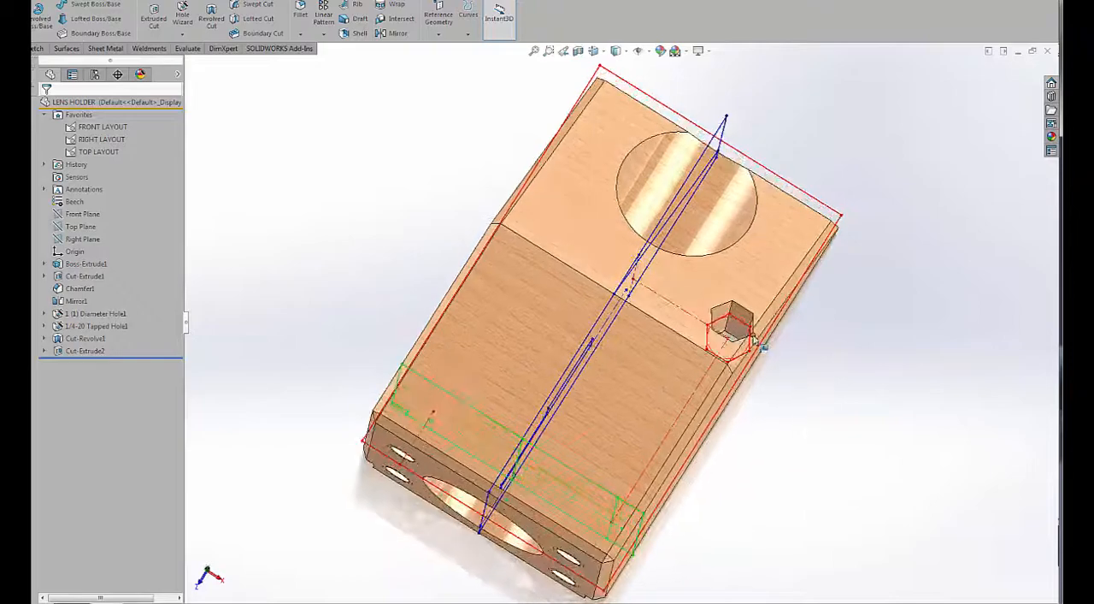
{"action": "middle_click_drag", "start_coordinate": [792, 446], "coordinate": [757, 154]}
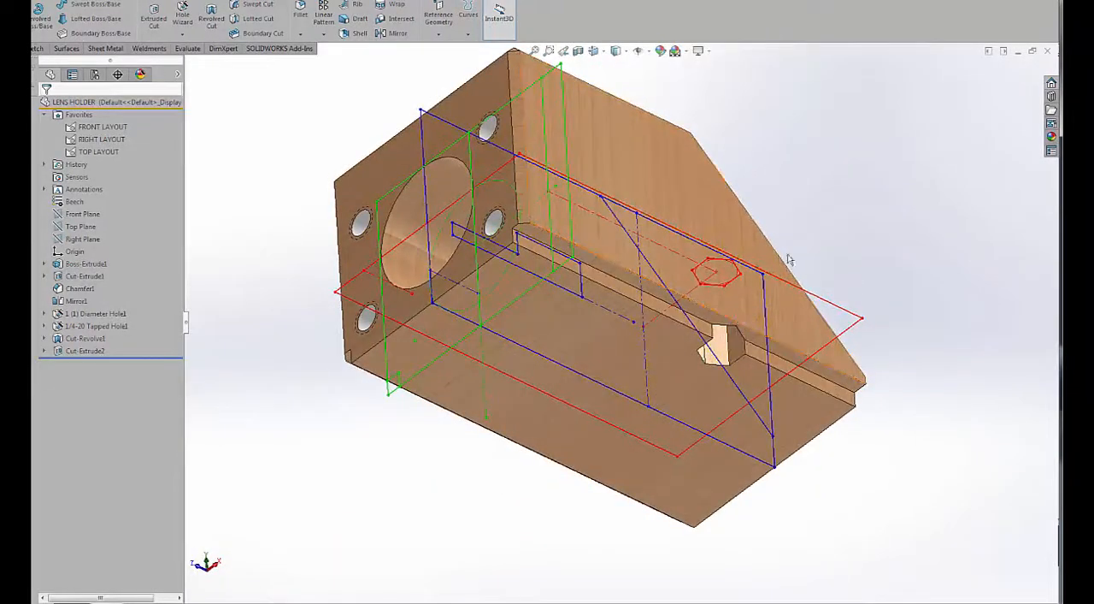
{"action": "middle_click_drag", "start_coordinate": [799, 214], "coordinate": [796, 257]}
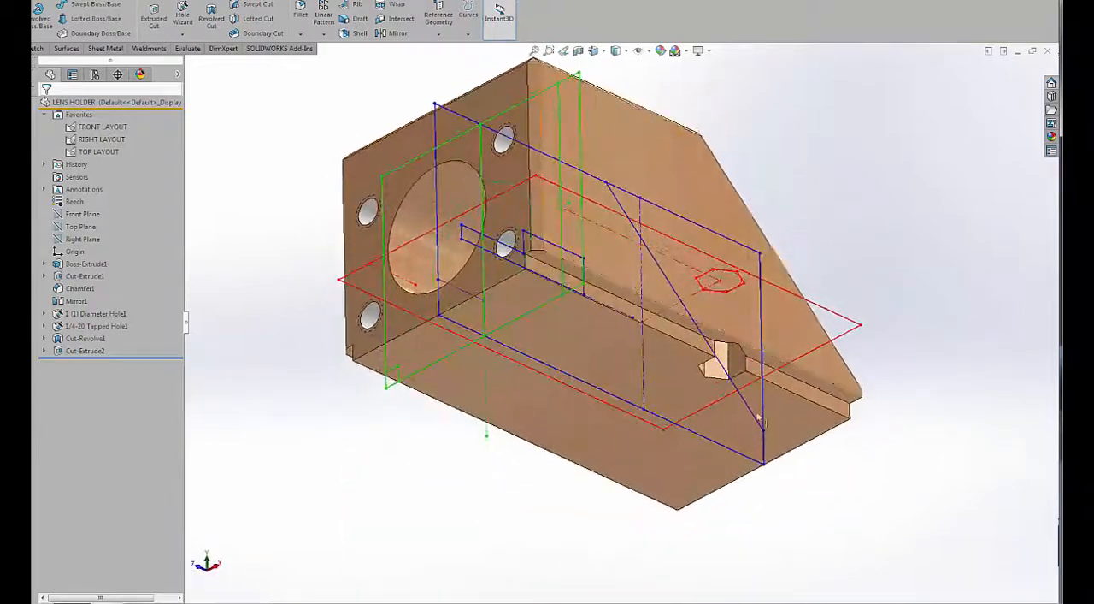
{"action": "left_click", "coordinate": [737, 362]}
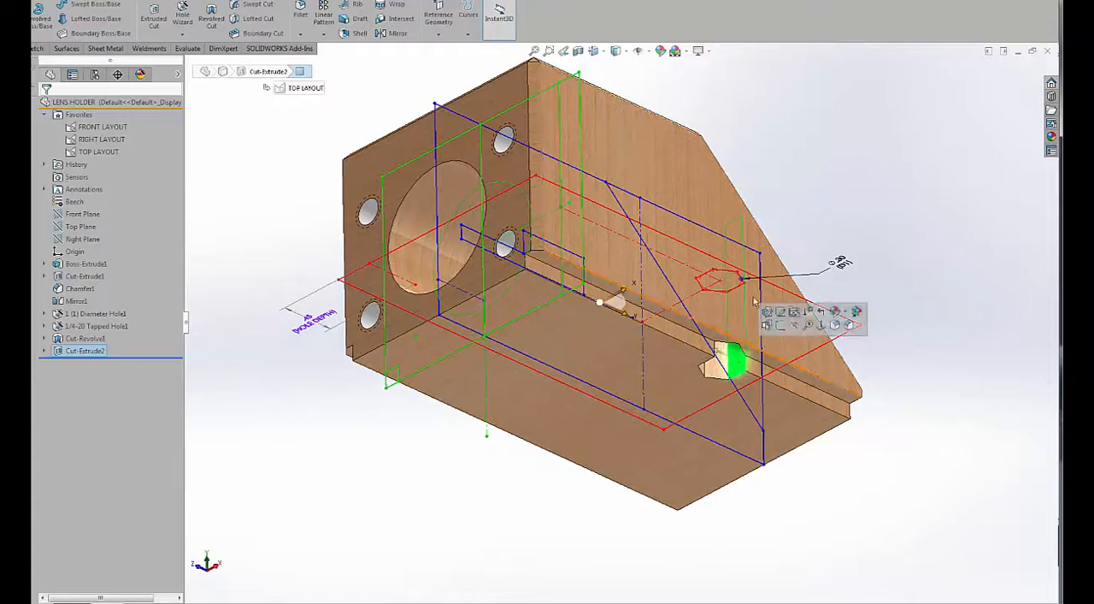
Shift the hexagonal hole inward by adjusting FRONT LAYOUT's HEX HOLE dimension to .69.
{"action": "middle_click_drag", "start_coordinate": [818, 159], "coordinate": [823, 403]}
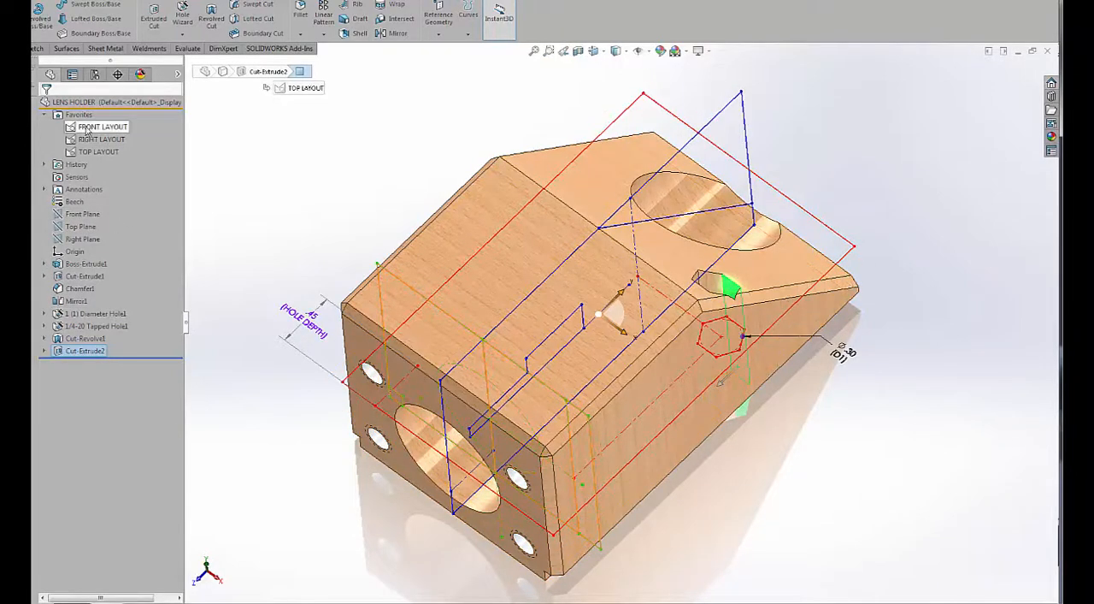
{"action": "left_click", "coordinate": [98, 127]}
{"action": "middle_click_drag", "start_coordinate": [326, 332], "coordinate": [344, 225]}
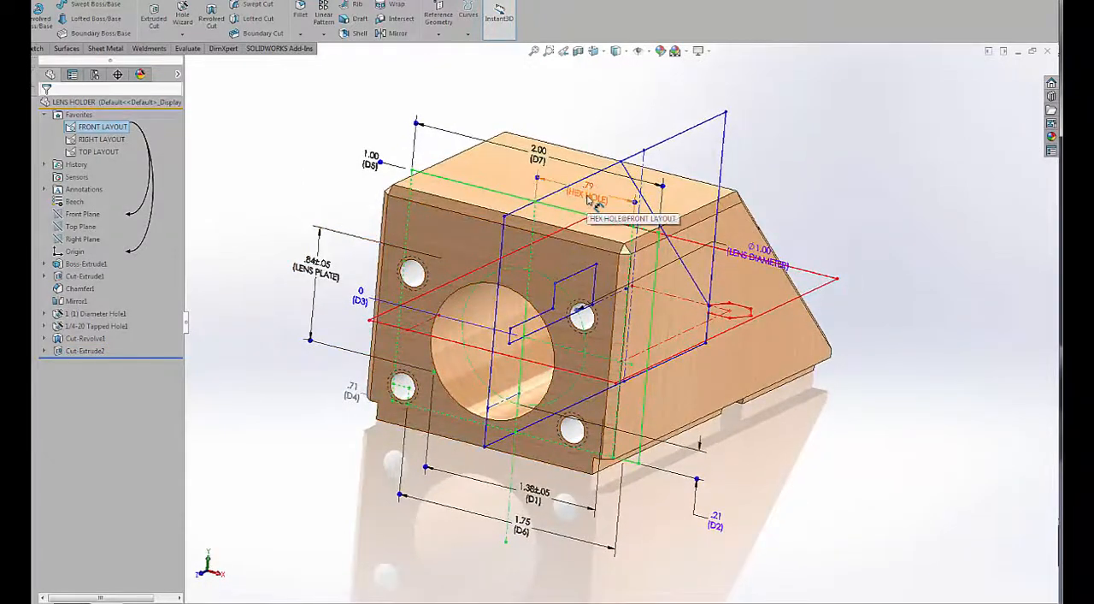
{"action": "mouse_move", "coordinate": [596, 198]}
{"action": "middle_mouse_down"}
{"action": "mouse_move", "coordinate": [644, 336]}
{"action": "mouse_move", "coordinate": [647, 150]}
{"action": "middle_mouse_up"}
{"action": "scroll", "coordinate": [647, 153], "scroll_direction": "down", "scroll_amount": 4}
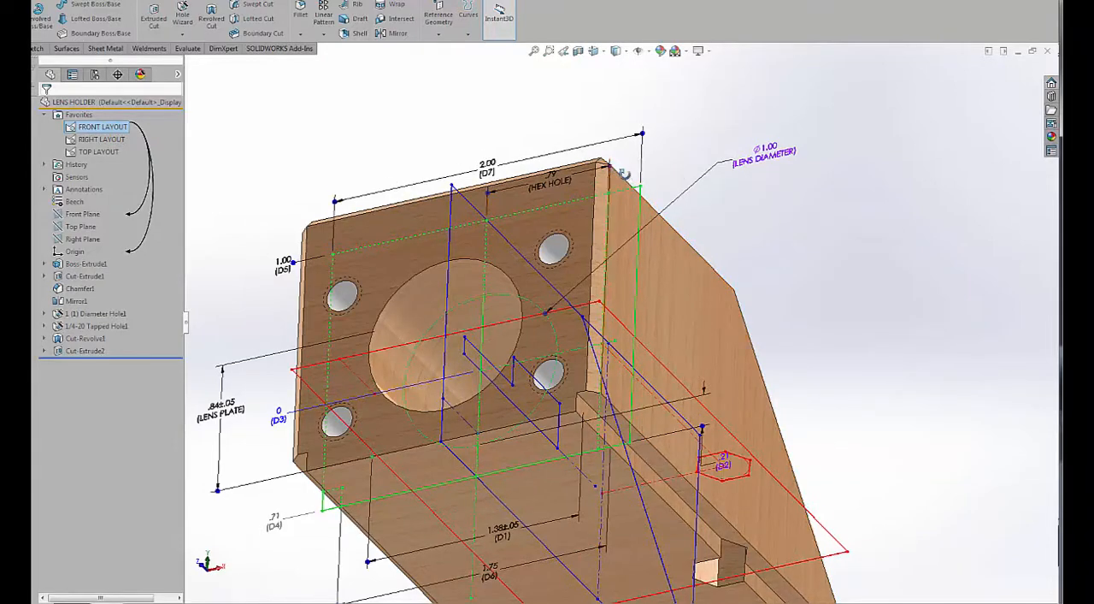
{"action": "middle_click_drag", "start_coordinate": [623, 174], "coordinate": [604, 157]}
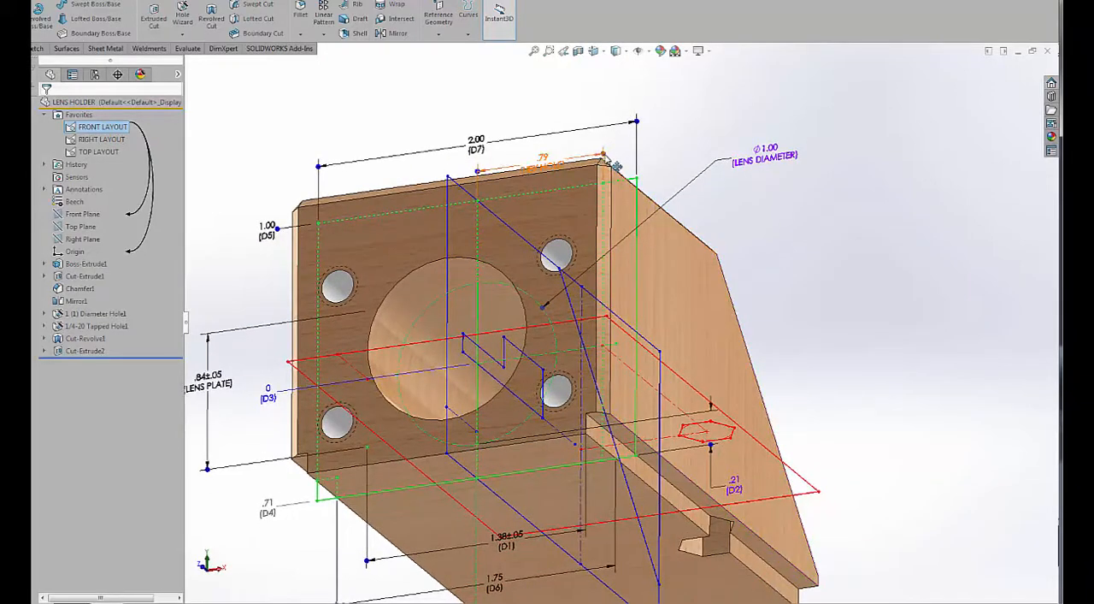
{"action": "left_click_drag", "start_coordinate": [616, 165], "coordinate": [591, 165]}
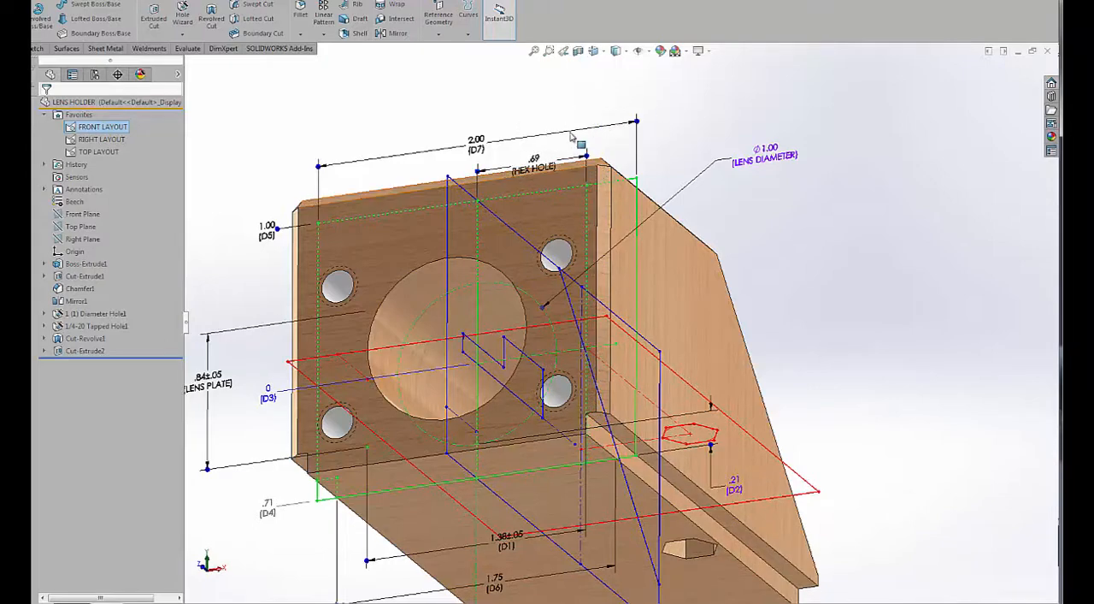
{"action": "left_click", "coordinate": [546, 103]}
Examine the revolved side cutout and the derived sketch under Cut-Revolve1, including its link to the layout sketch.
{"action": "scroll", "coordinate": [596, 149], "scroll_direction": "up", "scroll_amount": 3}
{"action": "middle_click_drag", "start_coordinate": [595, 150], "coordinate": [685, 217]}
{"action": "scroll", "coordinate": [616, 506], "scroll_direction": "down", "scroll_amount": 4}
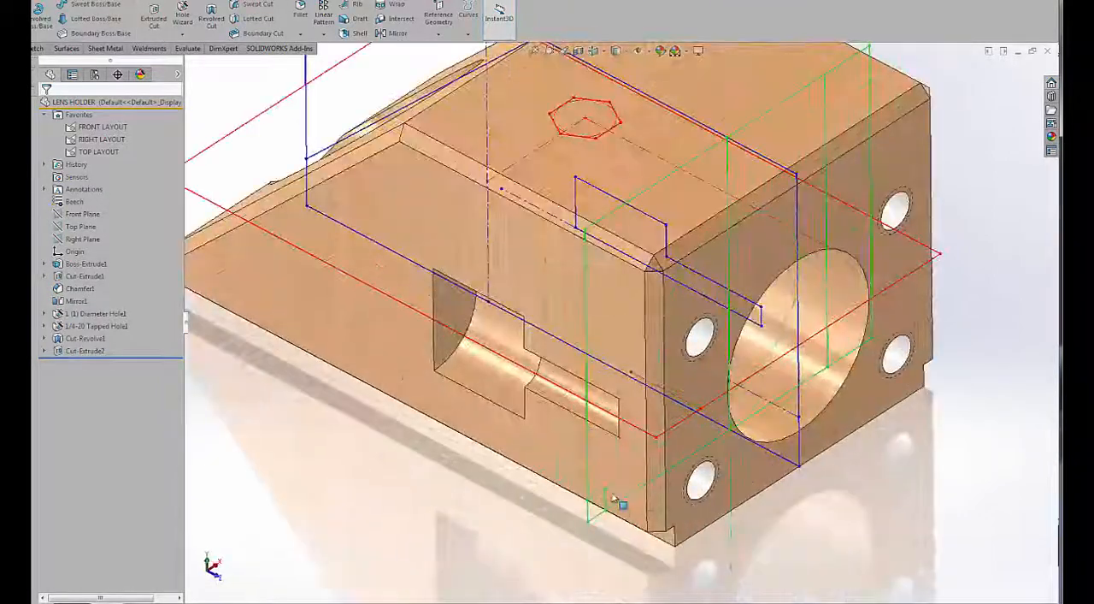
{"action": "middle_click_drag", "start_coordinate": [619, 504], "coordinate": [554, 376]}
{"action": "left_click", "coordinate": [529, 330]}
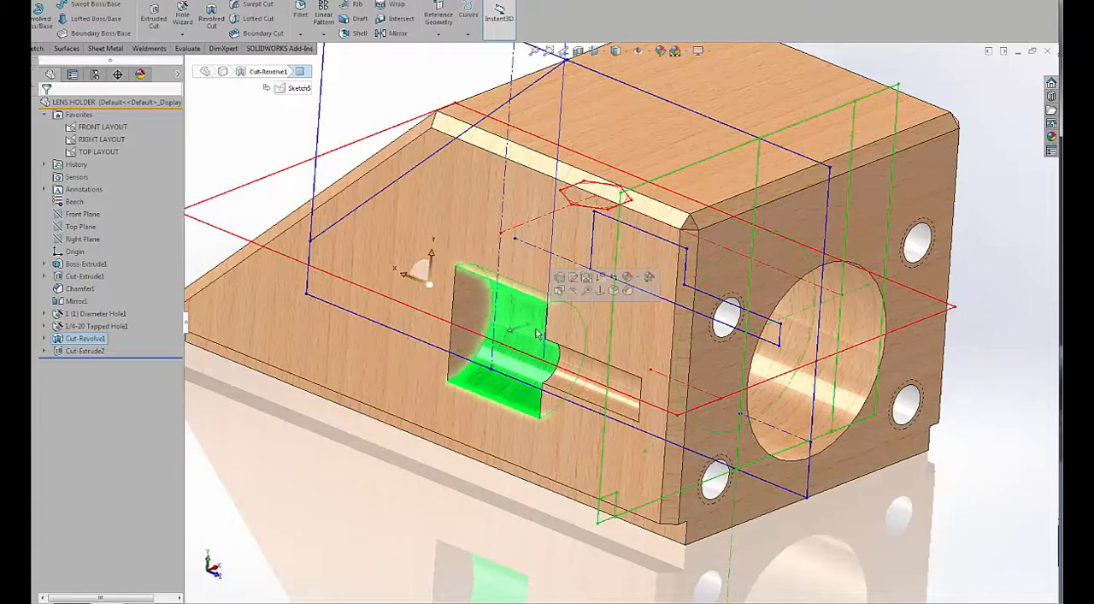
{"action": "scroll", "coordinate": [537, 335], "scroll_direction": "up", "scroll_amount": 4}
{"action": "middle_click_drag", "start_coordinate": [537, 335], "coordinate": [540, 372]}
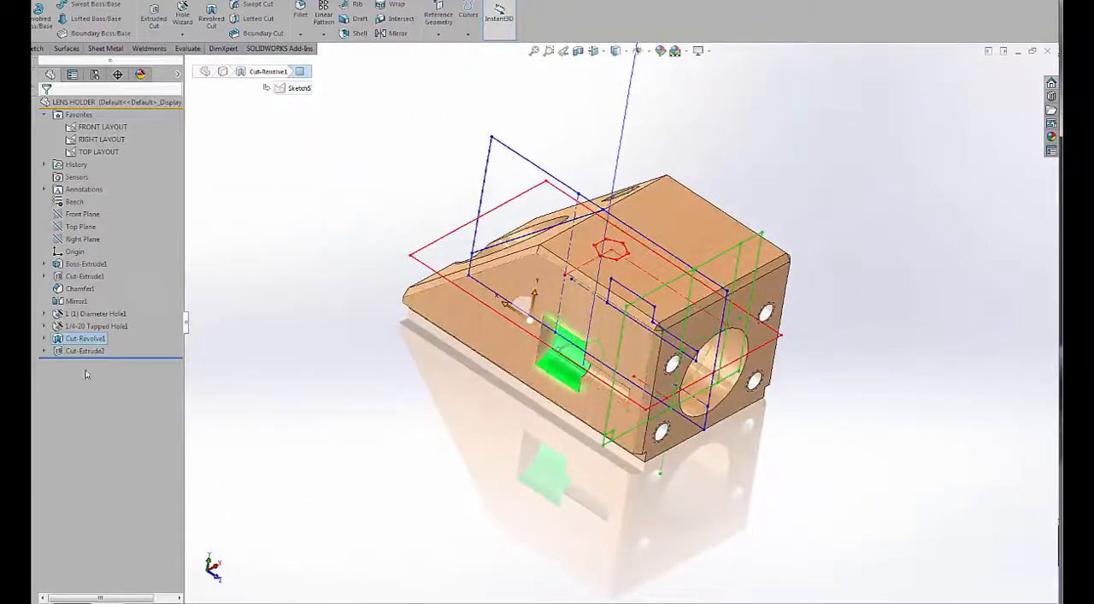
{"action": "left_click", "coordinate": [45, 339]}
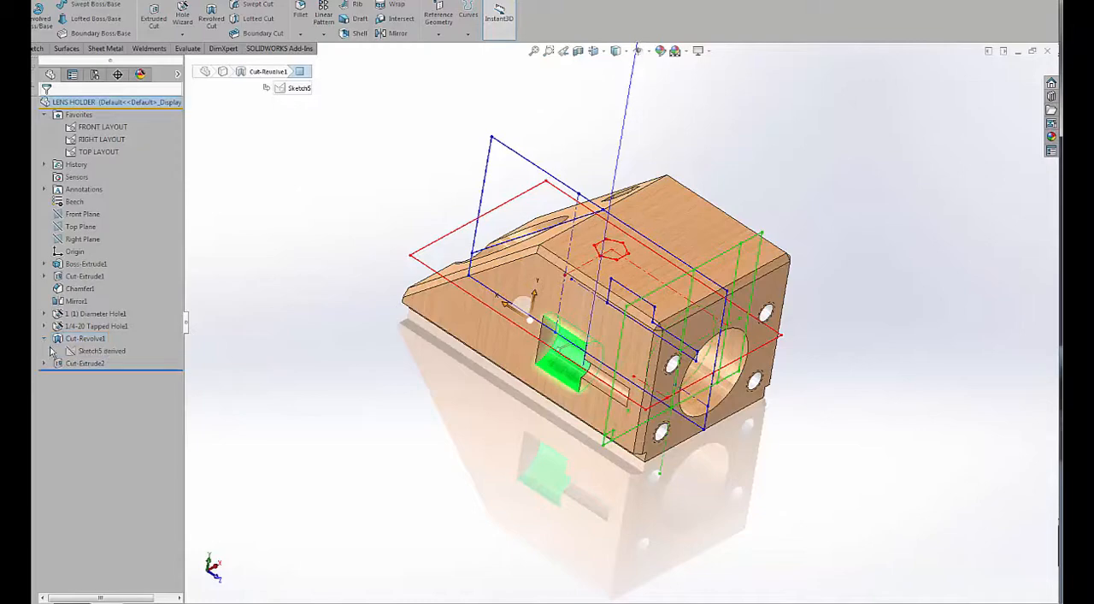
{"action": "left_click", "coordinate": [86, 351]}
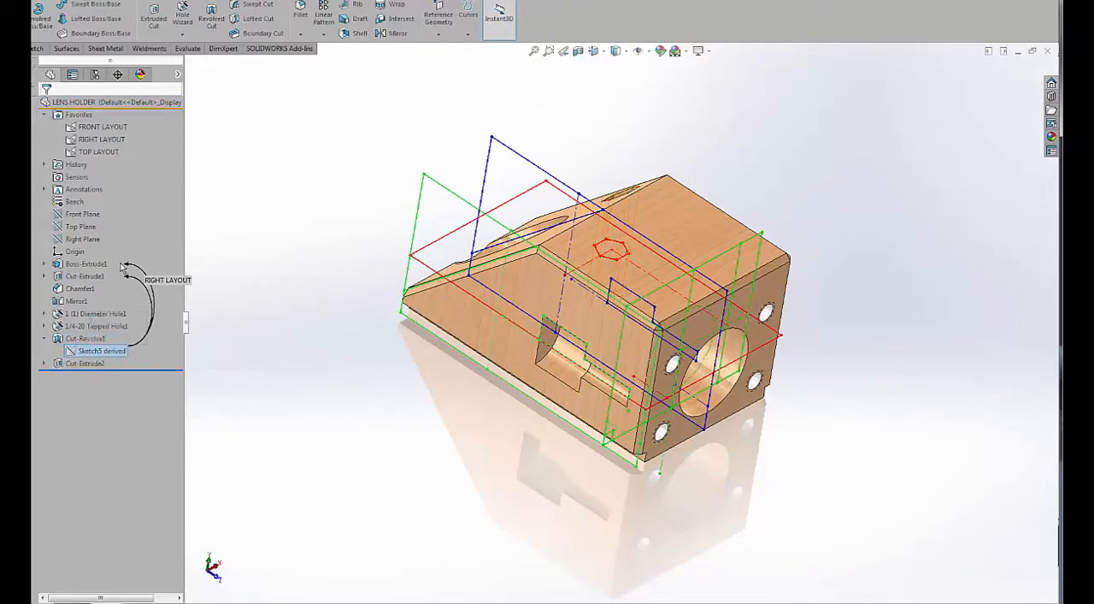
Extend the revolved side cutout through the front face by adjusting RIGHT LAYOUT's D3 dimension.
{"action": "left_click", "coordinate": [101, 138]}
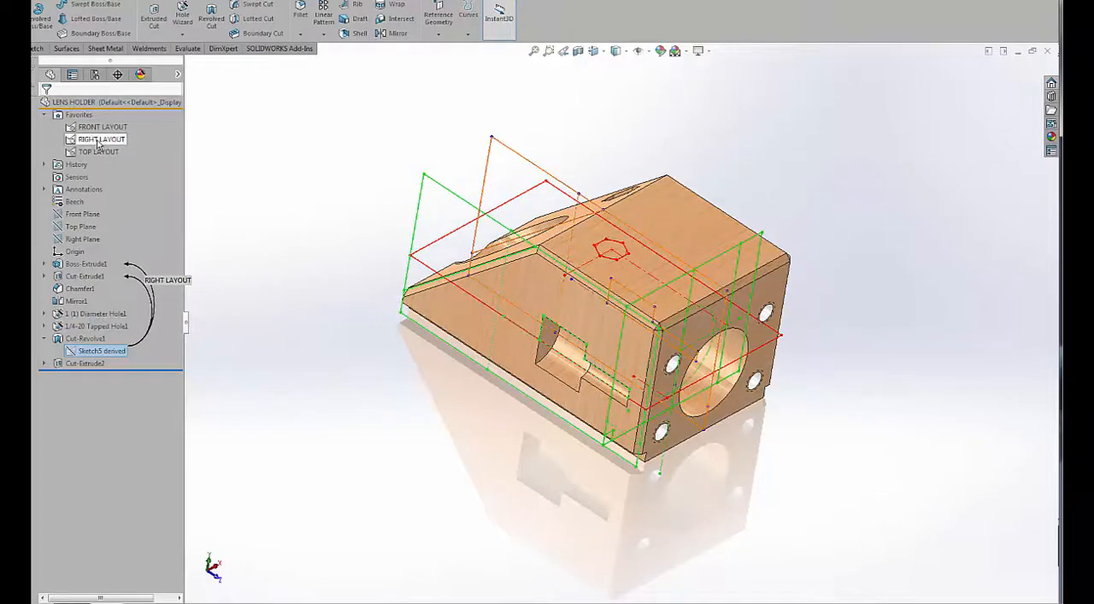
{"action": "mouse_move", "coordinate": [422, 214]}
{"action": "middle_mouse_down"}
{"action": "mouse_move", "coordinate": [458, 161]}
{"action": "mouse_move", "coordinate": [495, 246]}
{"action": "middle_mouse_up"}
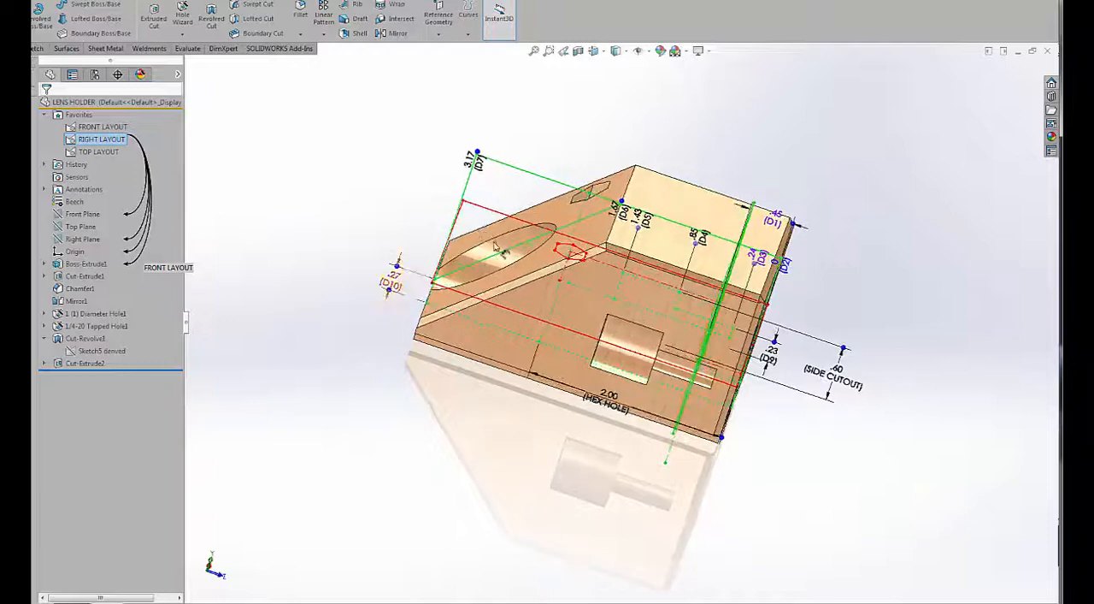
{"action": "left_click_drag", "start_coordinate": [758, 268], "coordinate": [827, 286]}
{"action": "middle_click_drag", "start_coordinate": [827, 286], "coordinate": [817, 311]}
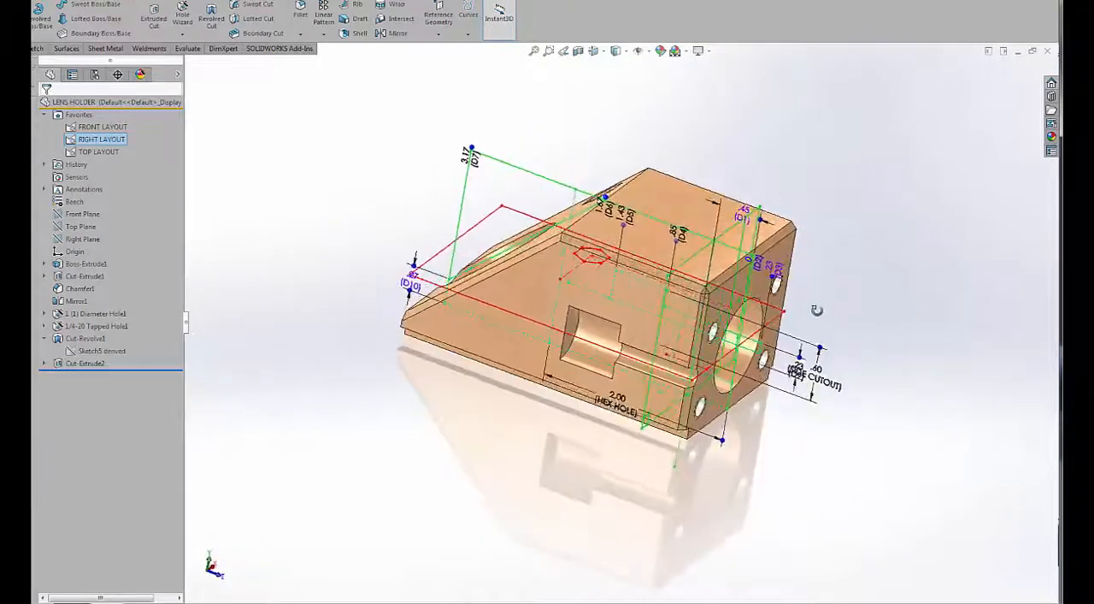
{"action": "middle_click_drag", "start_coordinate": [834, 217], "coordinate": [677, 253]}
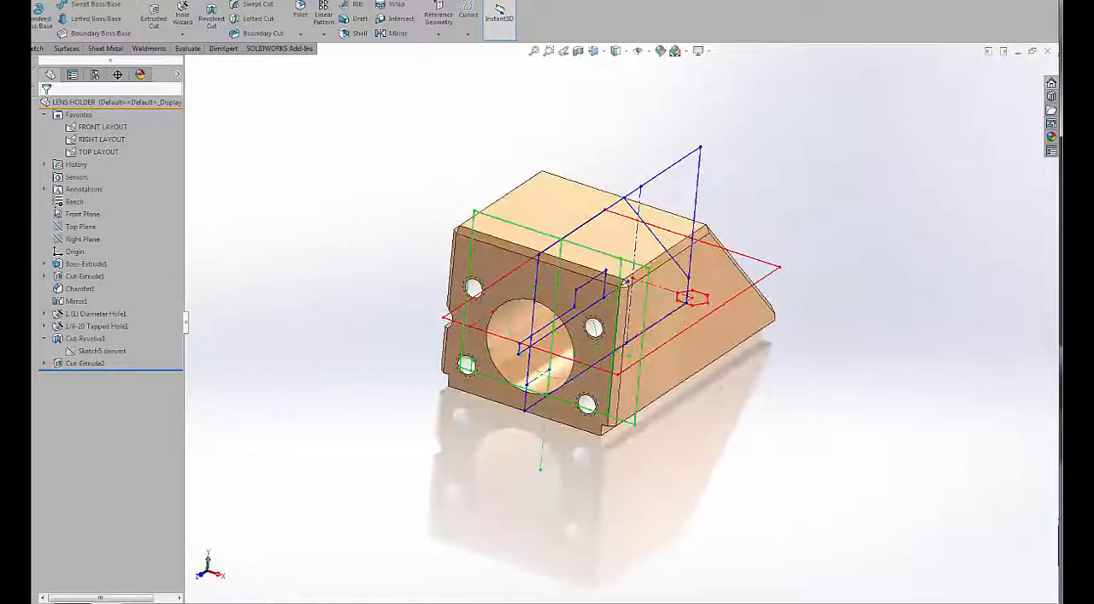
Try raising the block's top by adjusting FRONT LAYOUT's D5 dimension to 1.12.
{"action": "left_click", "coordinate": [101, 126]}
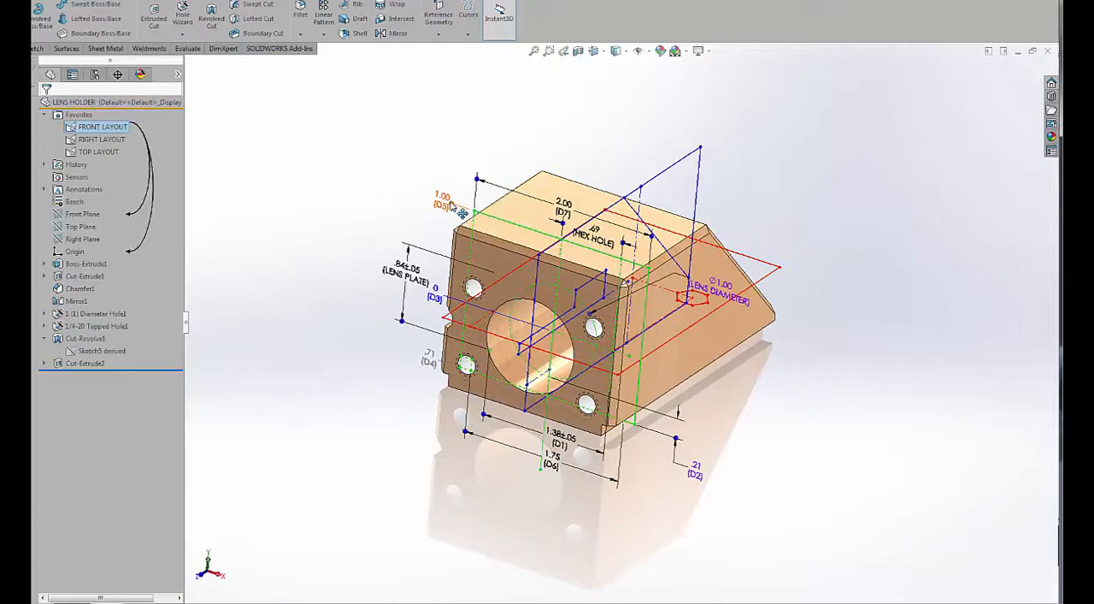
{"action": "mouse_move", "coordinate": [452, 193]}
{"action": "left_mouse_down"}
{"action": "mouse_move", "coordinate": [455, 164]}
{"action": "mouse_move", "coordinate": [462, 205]}
{"action": "left_mouse_up"}
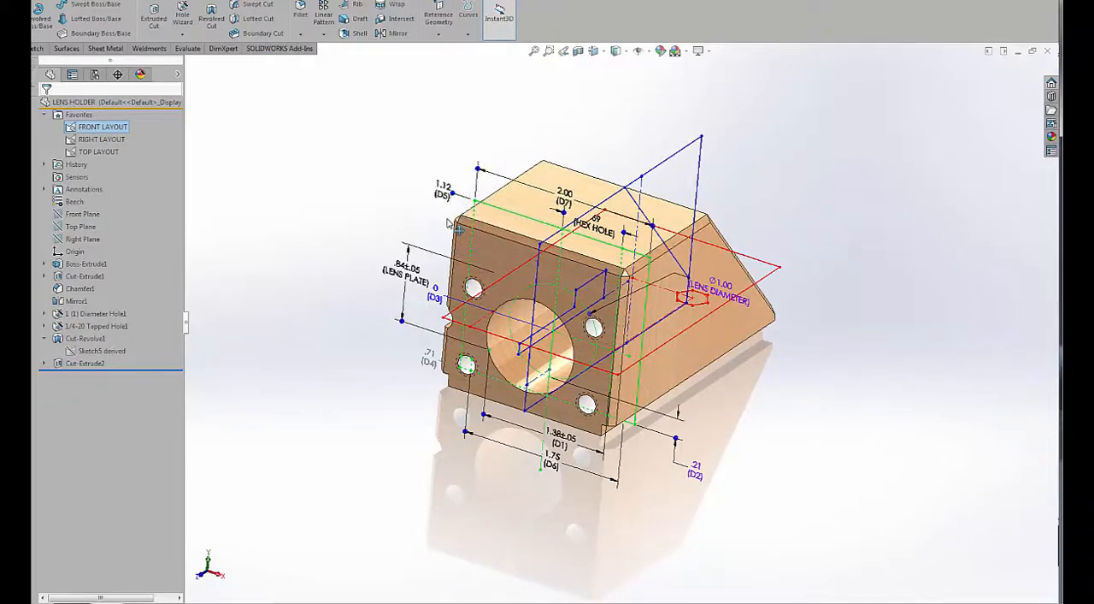
{"action": "middle_click_drag", "start_coordinate": [553, 417], "coordinate": [561, 316]}
{"action": "middle_click_drag", "start_coordinate": [459, 324], "coordinate": [821, 306]}
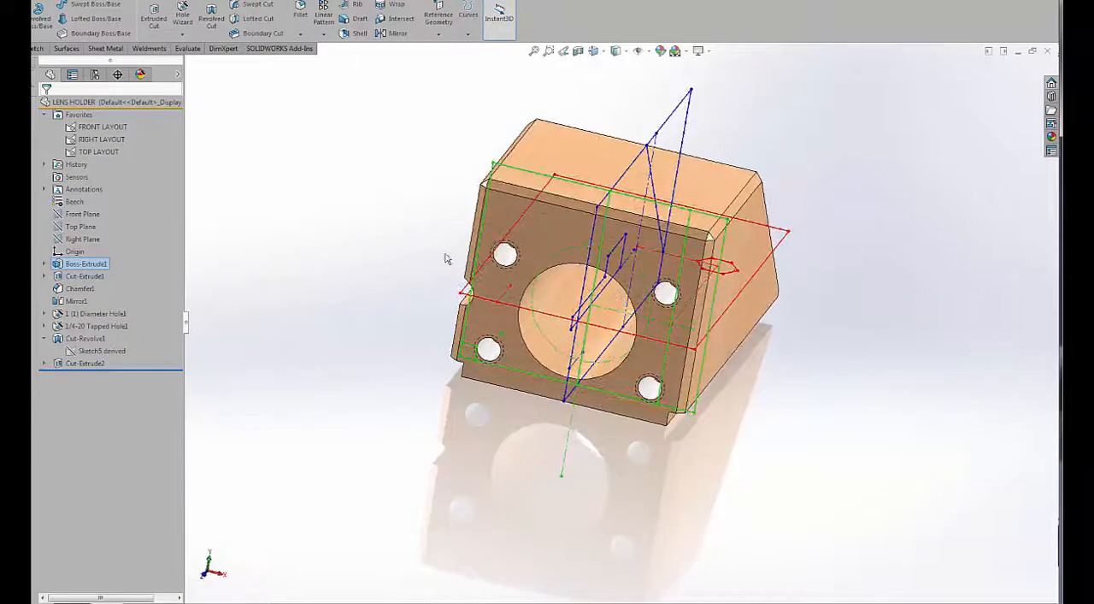
{"action": "middle_click_drag", "start_coordinate": [463, 379], "coordinate": [471, 188]}
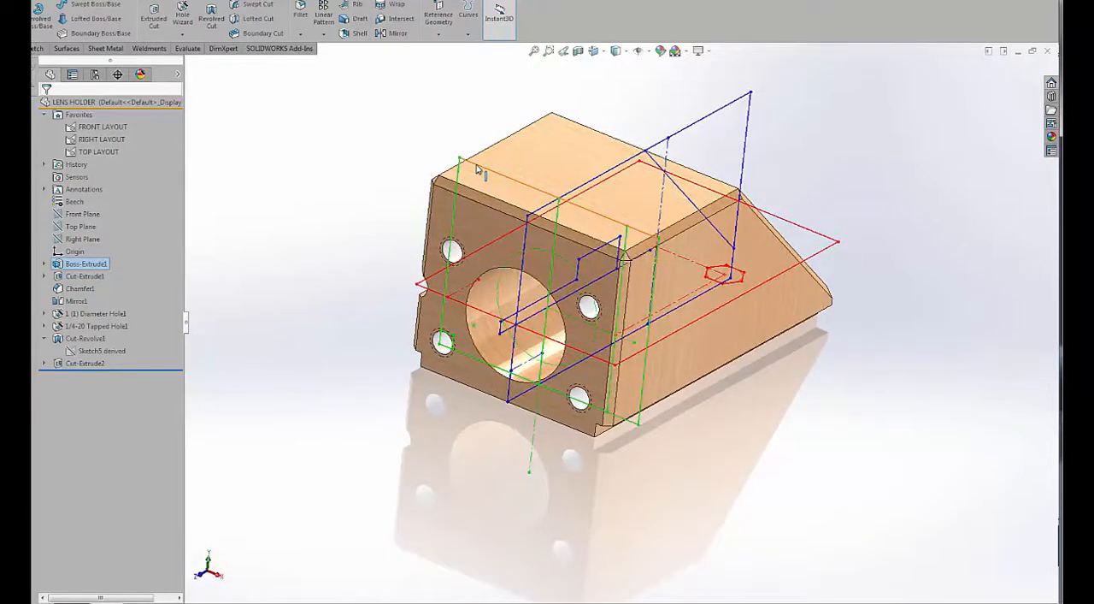
Try widening the block by stretching FRONT LAYOUT's D7 width dimension.
{"action": "left_click", "coordinate": [94, 126]}
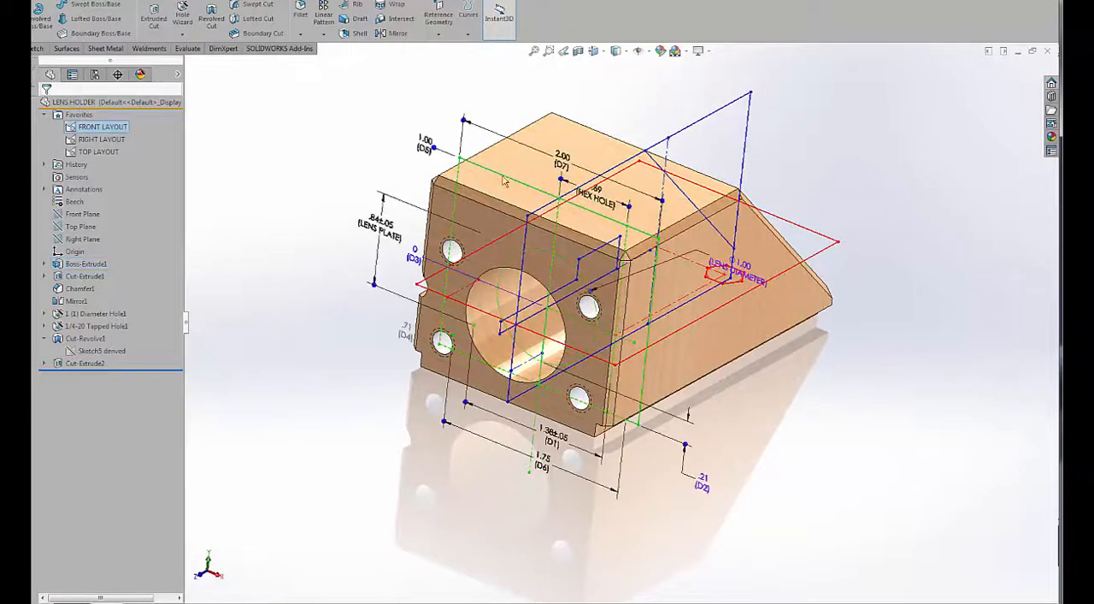
{"action": "left_click_drag", "start_coordinate": [463, 122], "coordinate": [411, 119]}
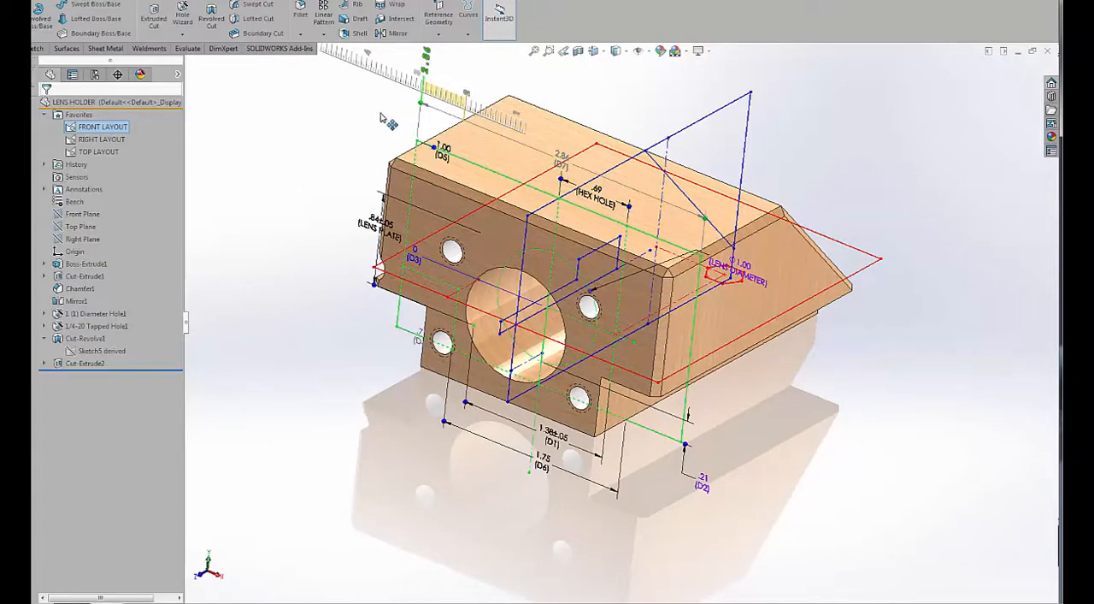
{"action": "mouse_move", "coordinate": [380, 112]}
{"action": "left_mouse_down"}
{"action": "mouse_move", "coordinate": [440, 139]}
{"action": "mouse_move", "coordinate": [351, 130]}
{"action": "left_mouse_up"}
{"action": "left_click", "coordinate": [351, 131]}
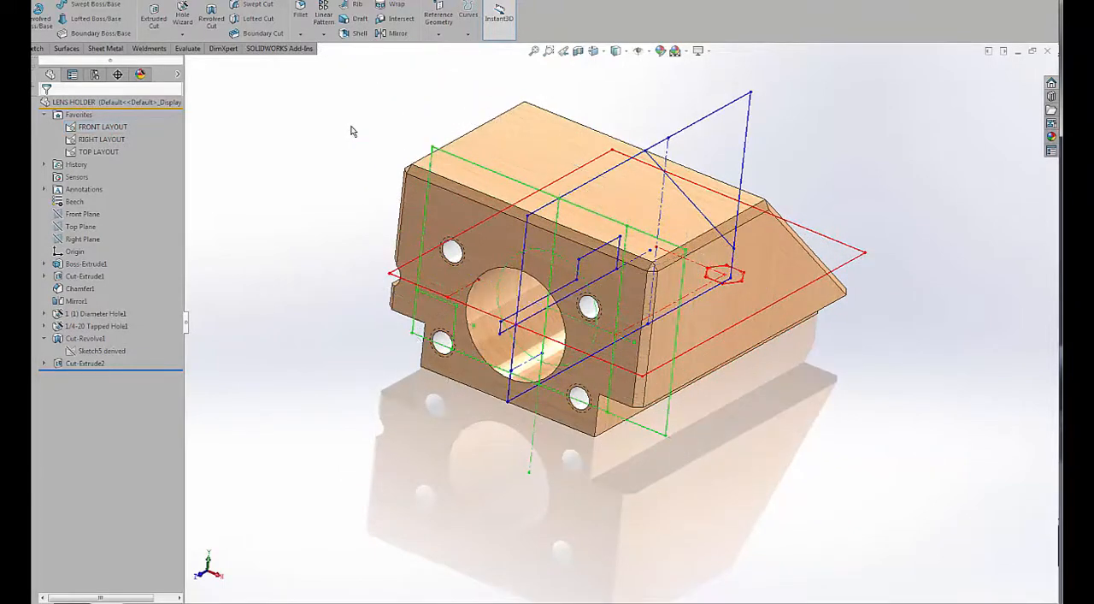
{"action": "middle_click_drag", "start_coordinate": [372, 261], "coordinate": [372, 288]}
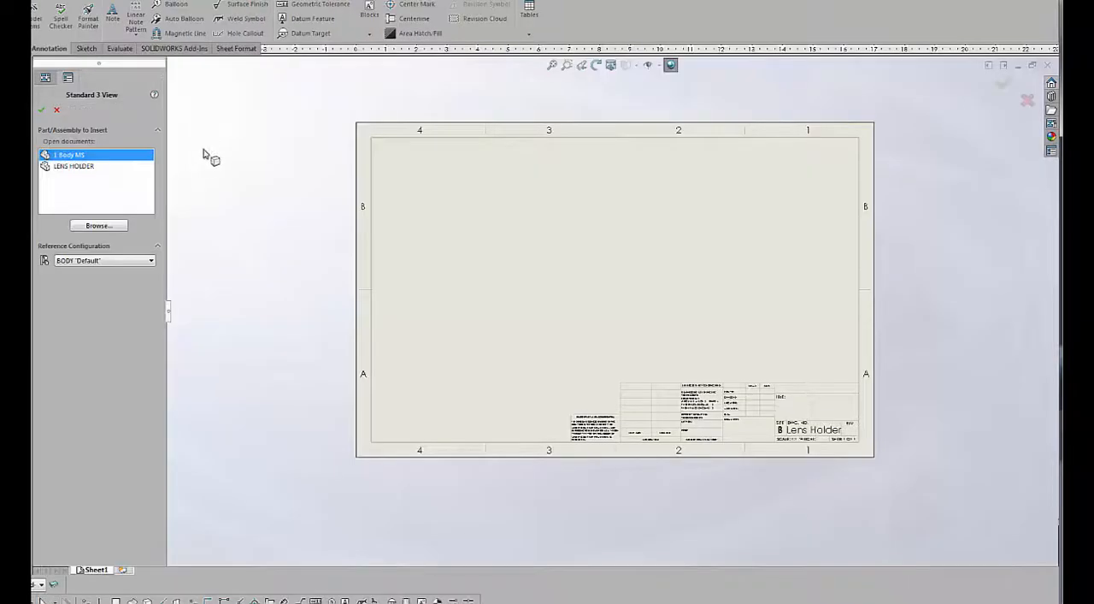
Place the three standard views of LENS HOLDER on the drawing sheet, deleting the tapped-hole callout from the front view.
{"action": "left_click", "coordinate": [75, 168]}
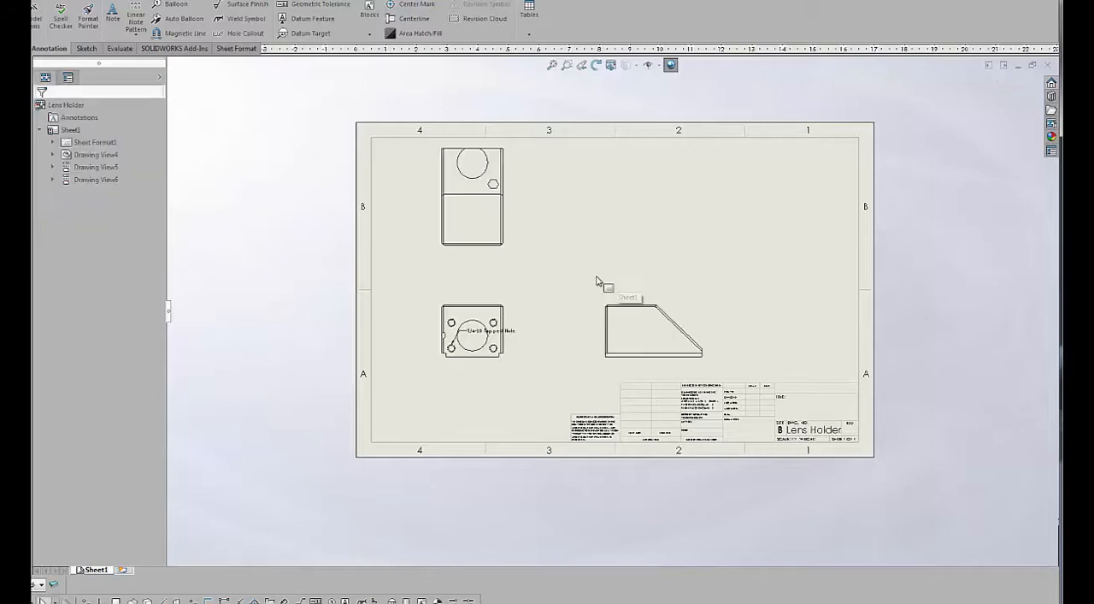
{"action": "left_click", "coordinate": [506, 333]}
{"action": "key", "text": "Delete"}
{"action": "mouse_move", "coordinate": [515, 340]}
{"action": "left_mouse_down"}
{"action": "mouse_move", "coordinate": [555, 336]}
{"action": "mouse_move", "coordinate": [532, 337]}
{"action": "left_mouse_up"}
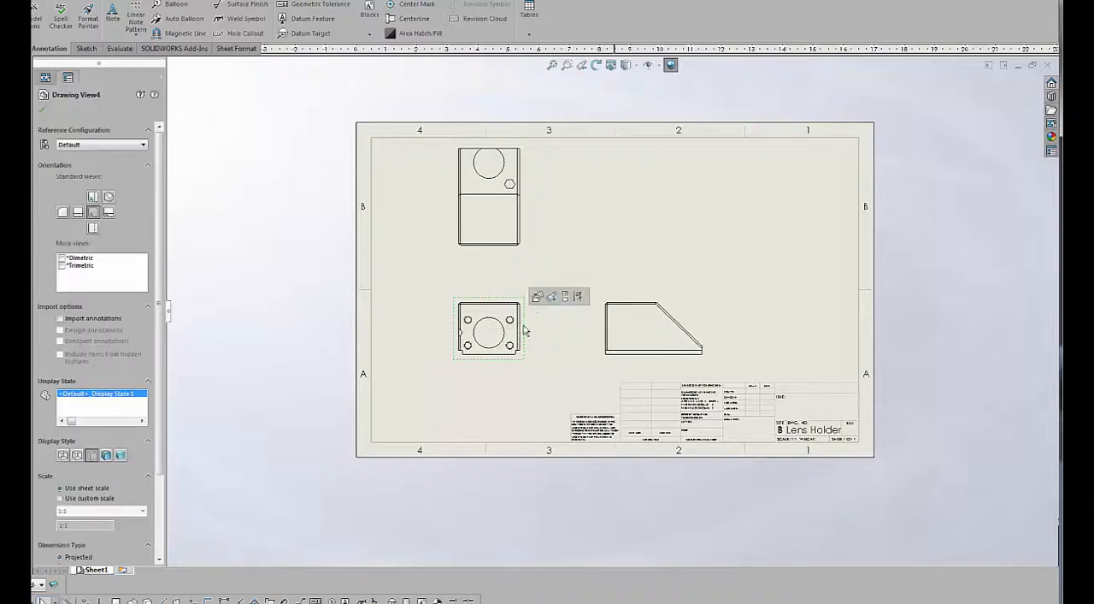
Insert model items from the entire model, importing the dimensions into all drawing views.
{"action": "left_click", "coordinate": [159, 0]}
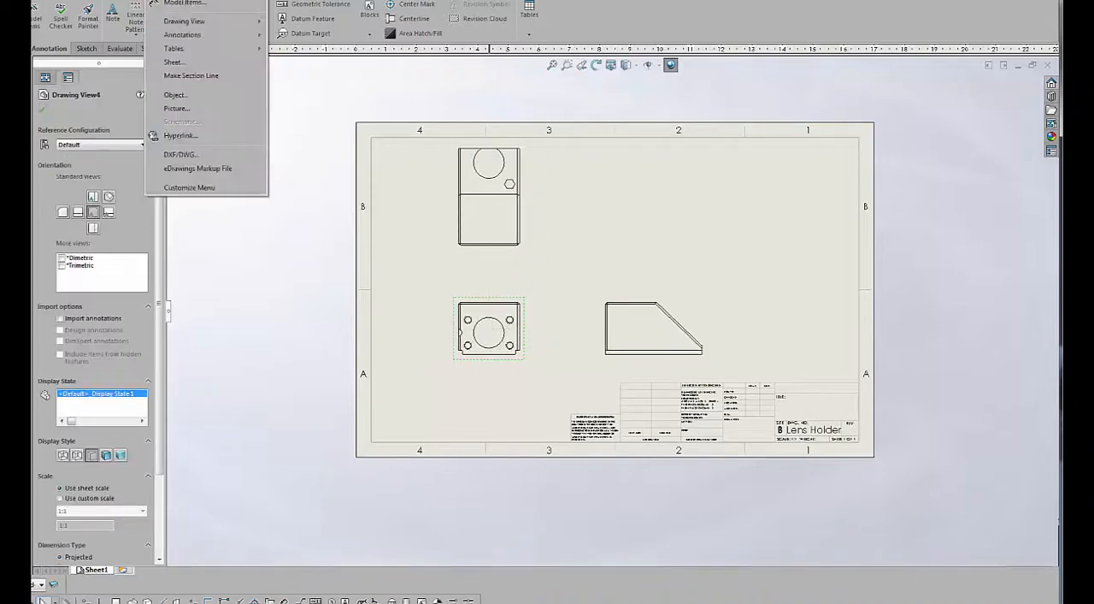
{"action": "left_click", "coordinate": [176, 5]}
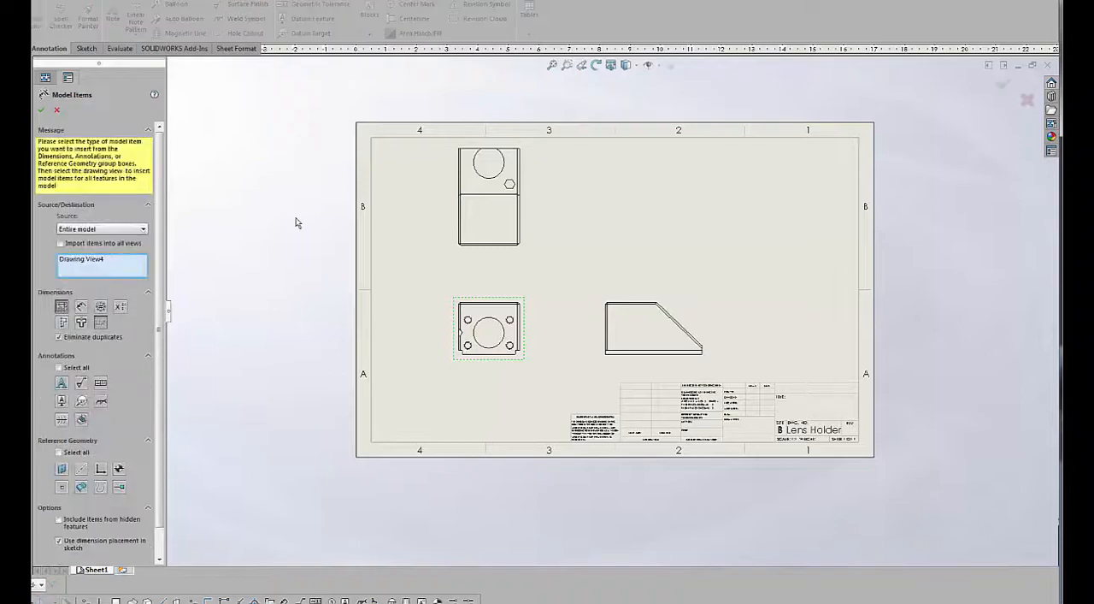
{"action": "left_click", "coordinate": [60, 243]}
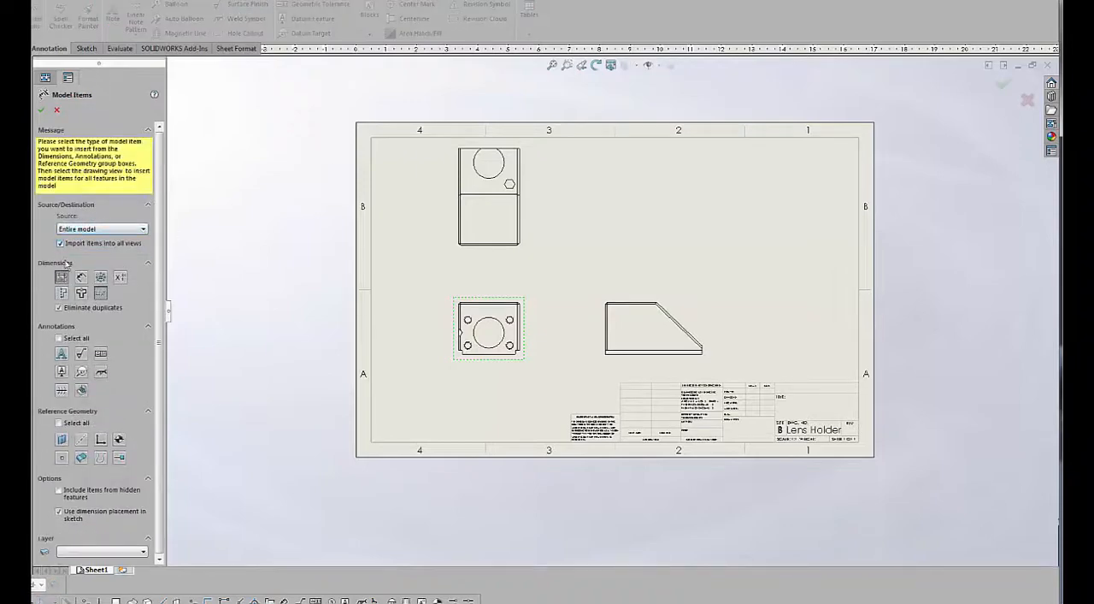
{"action": "left_click", "coordinate": [41, 109]}
{"action": "scroll", "coordinate": [637, 300], "scroll_direction": "up", "scroll_amount": 2}
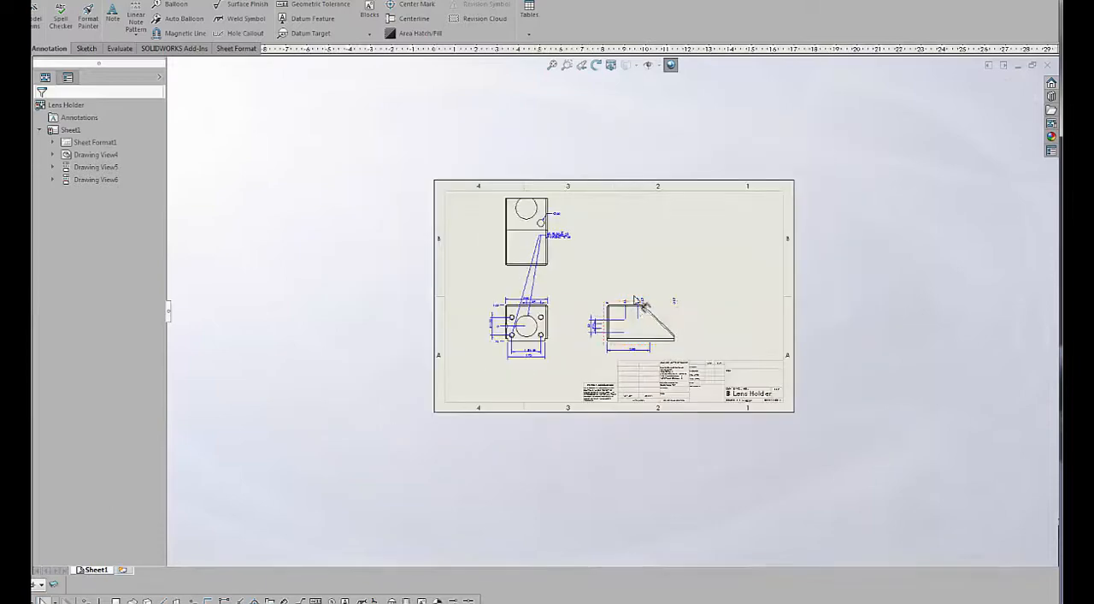
{"action": "scroll", "coordinate": [623, 268], "scroll_direction": "down", "scroll_amount": 2}
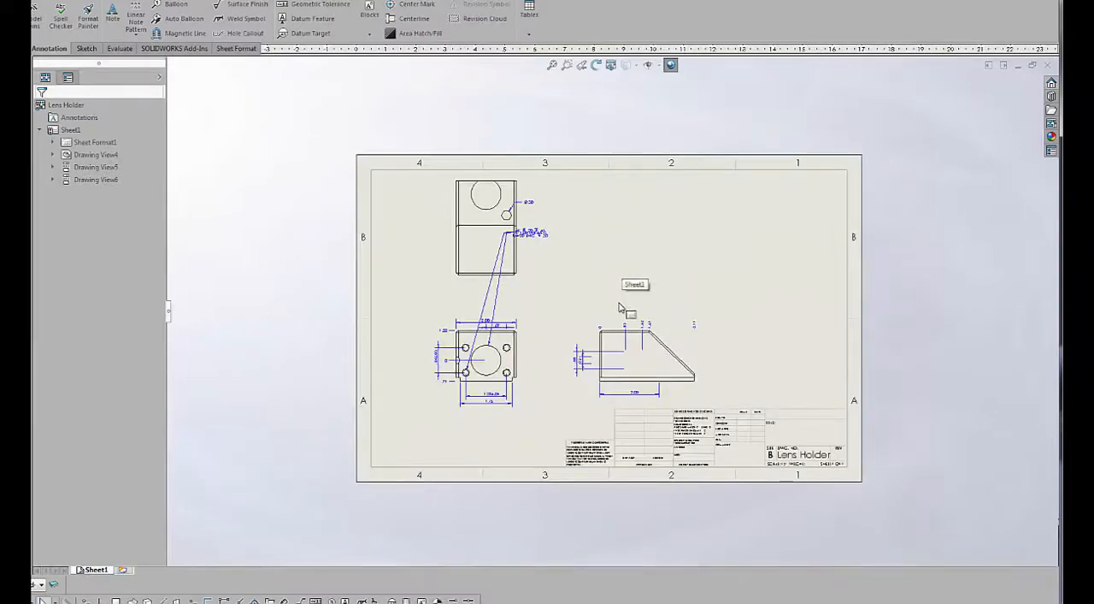
Auto-arrange all dimensions on the drawing sheet.
{"action": "left_click_drag", "start_coordinate": [710, 206], "coordinate": [738, 168]}
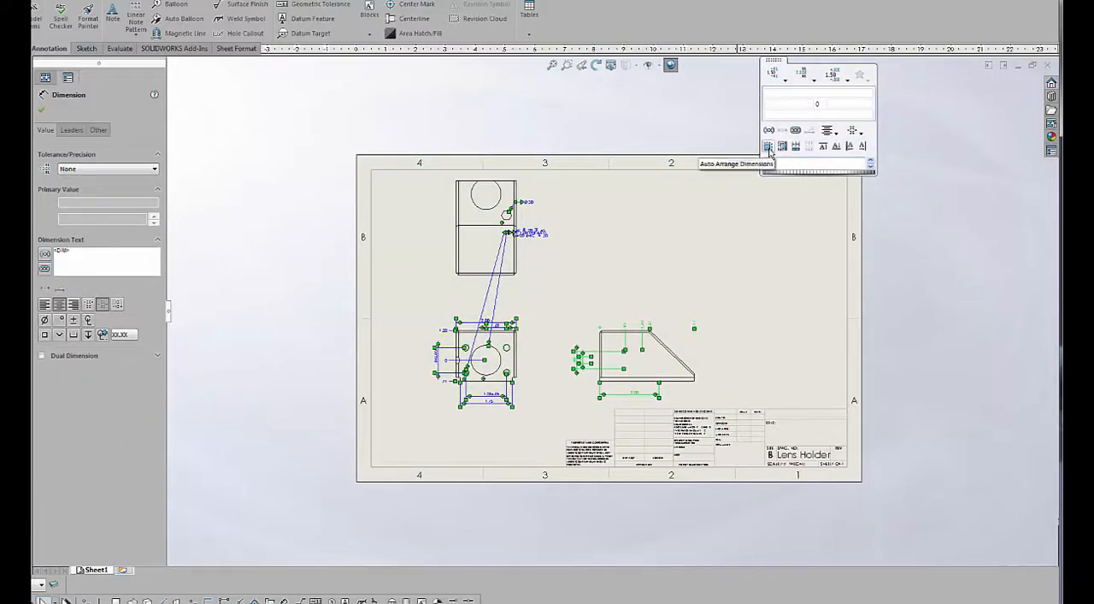
{"action": "left_click", "coordinate": [769, 147]}
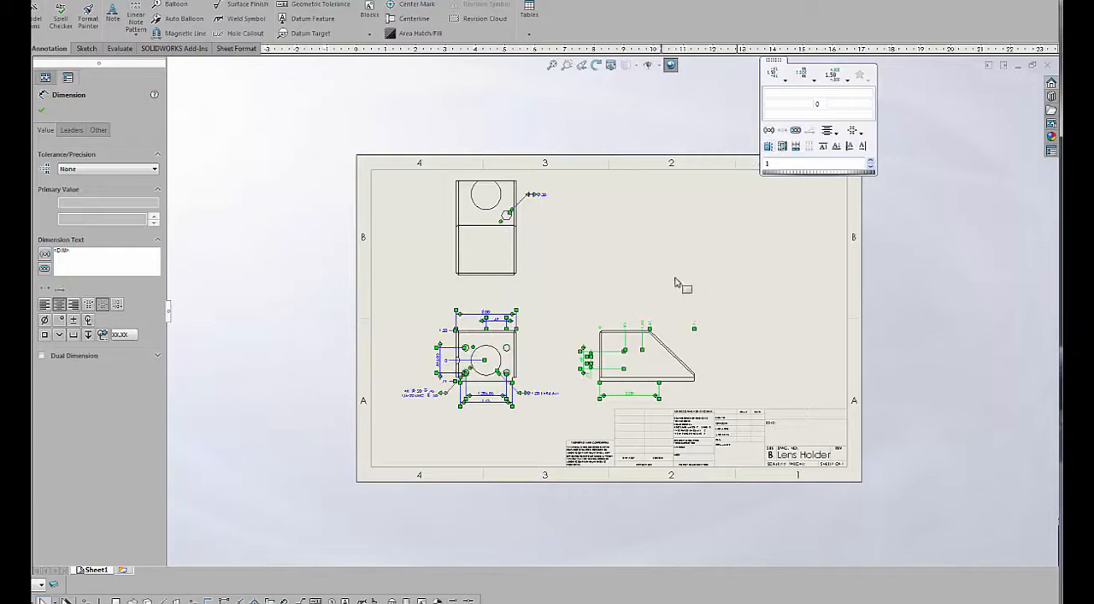
{"action": "left_click", "coordinate": [703, 291]}
Move the ordinate dimensions of the side view farther above its top edge.
{"action": "scroll", "coordinate": [613, 339], "scroll_direction": "down", "scroll_amount": 3}
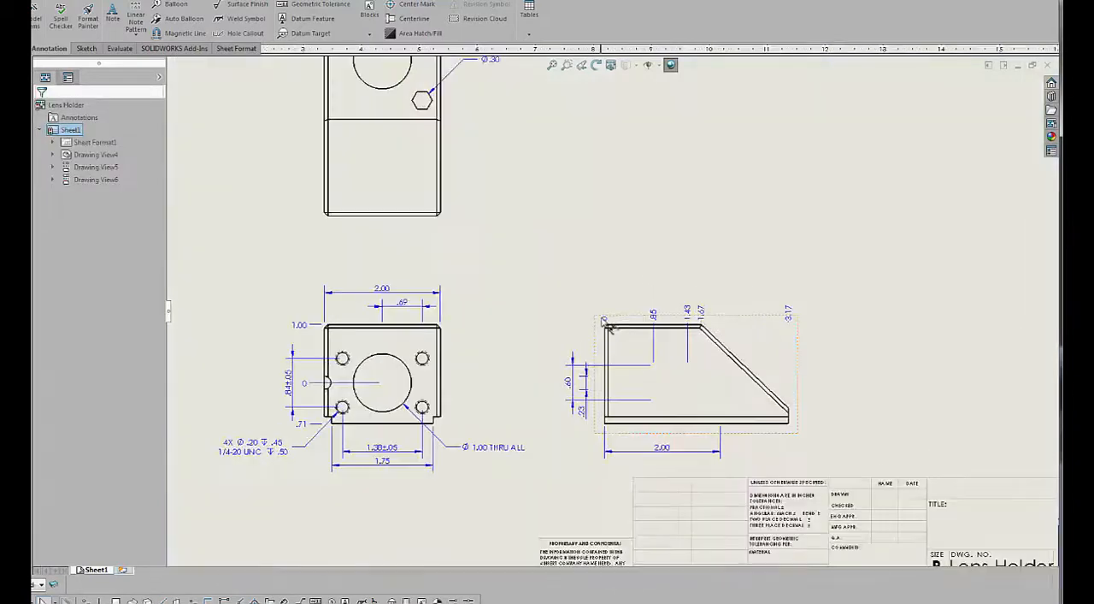
{"action": "left_click_drag", "start_coordinate": [608, 296], "coordinate": [608, 291]}
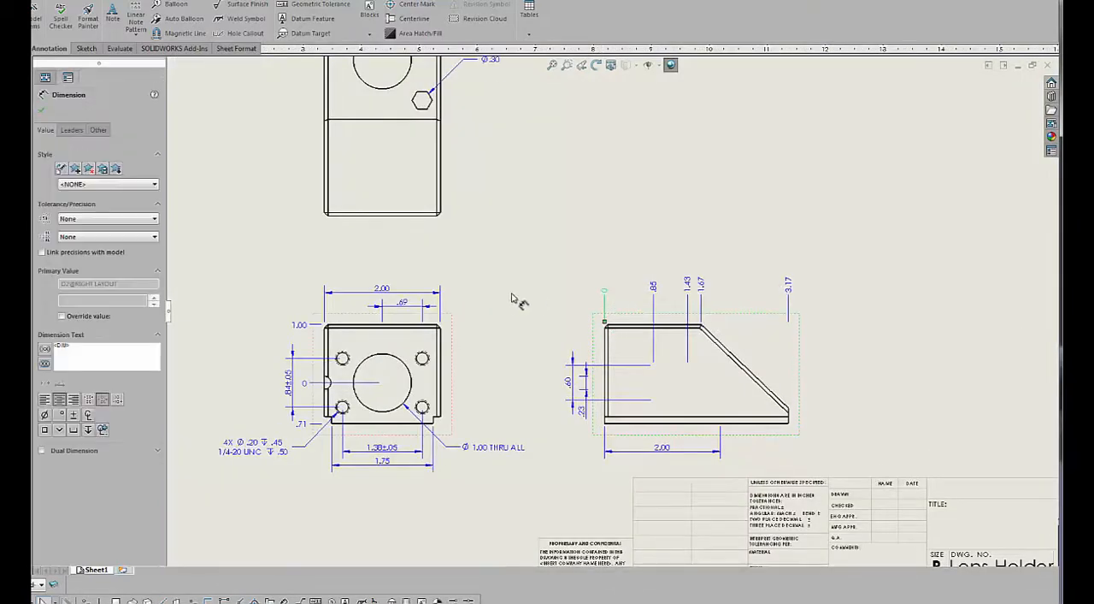
{"action": "left_click", "coordinate": [540, 324]}
{"action": "scroll", "coordinate": [539, 323], "scroll_direction": "up", "scroll_amount": 1}
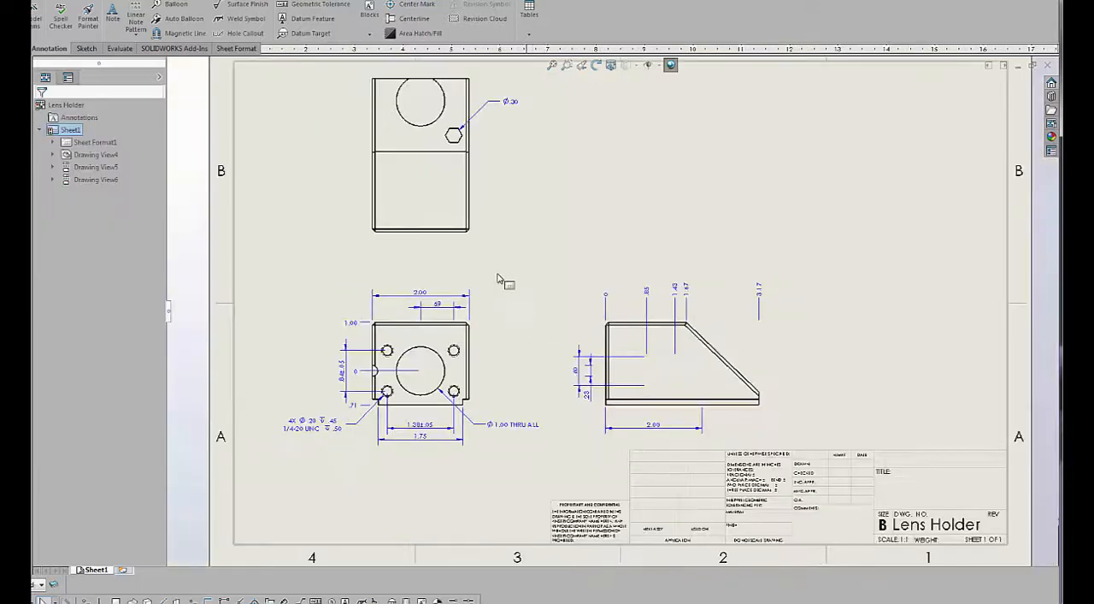
{"action": "key", "text": "f"}
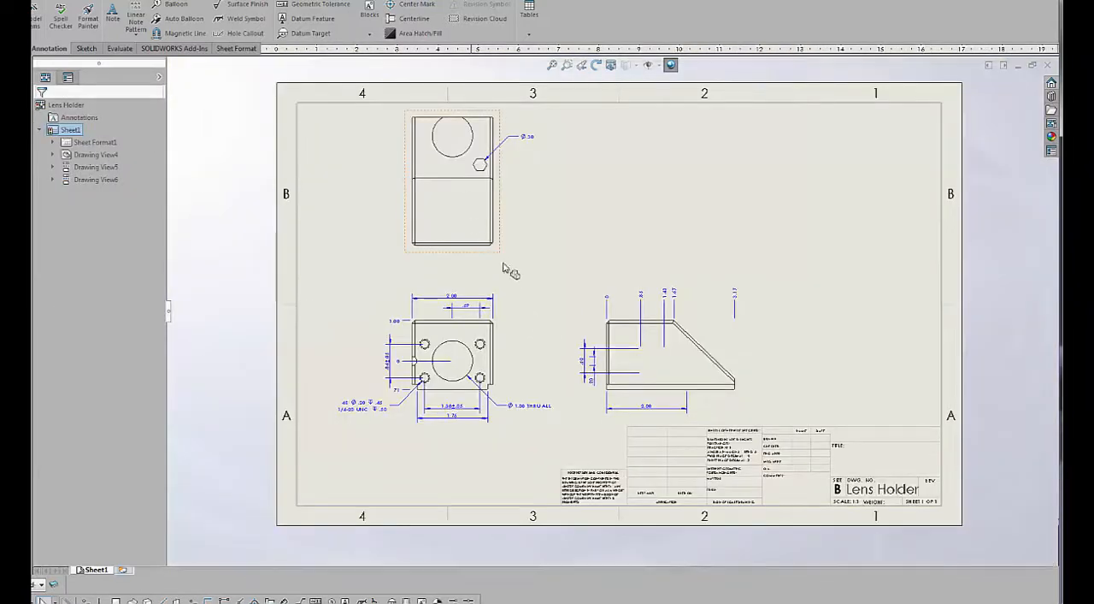
Delete the projected top and right-side views of the lens holder from the drawing sheet.
{"action": "scroll", "coordinate": [605, 355], "scroll_direction": "down", "scroll_amount": 3}
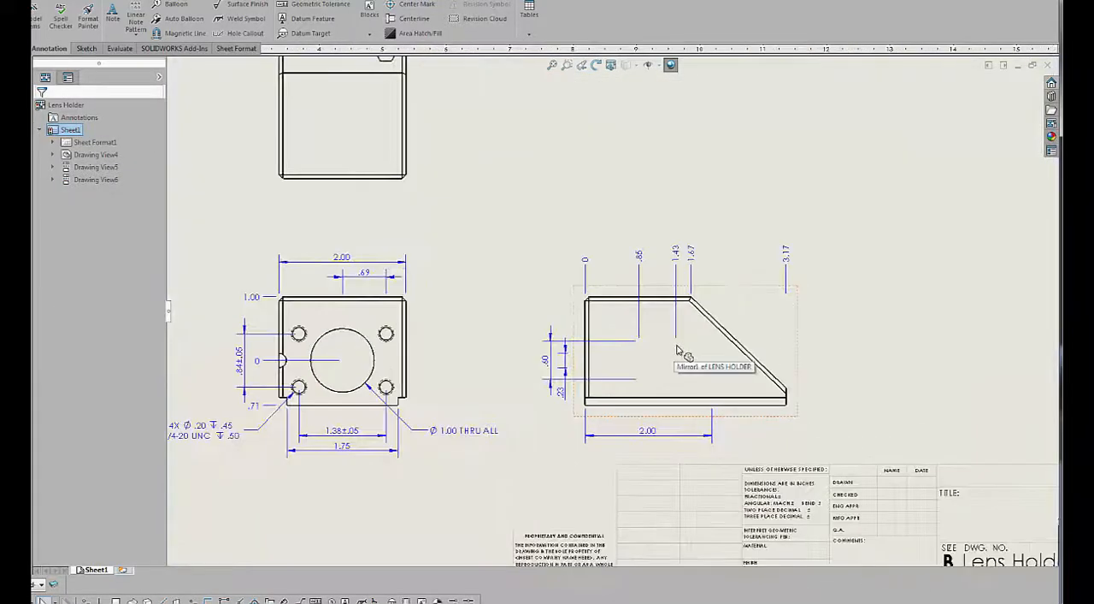
{"action": "scroll", "coordinate": [660, 351], "scroll_direction": "up", "scroll_amount": 2}
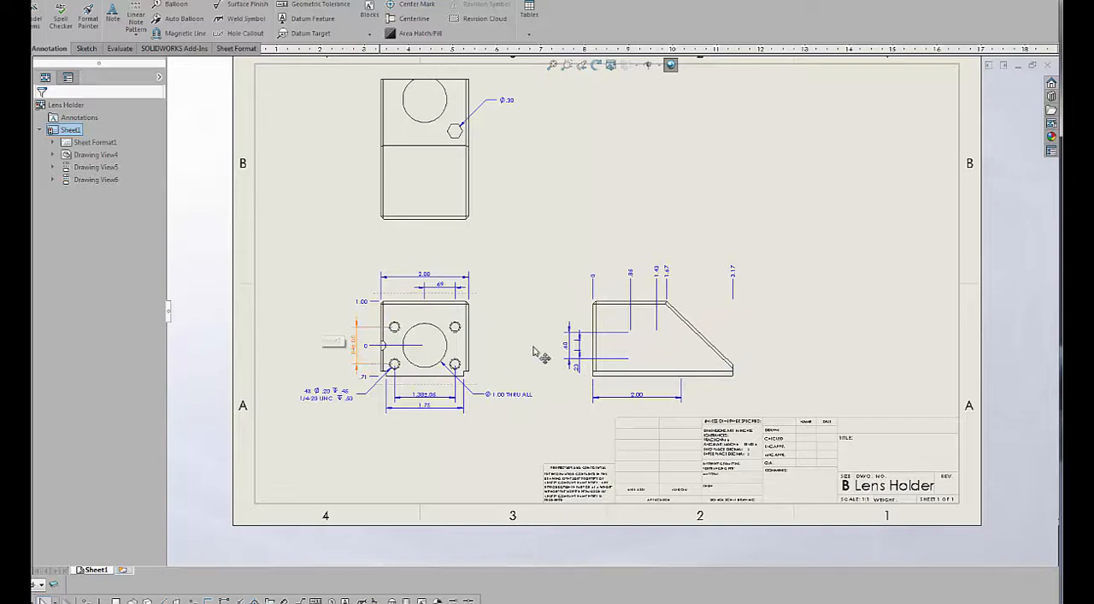
{"action": "scroll", "coordinate": [611, 309], "scroll_direction": "up", "scroll_amount": 2}
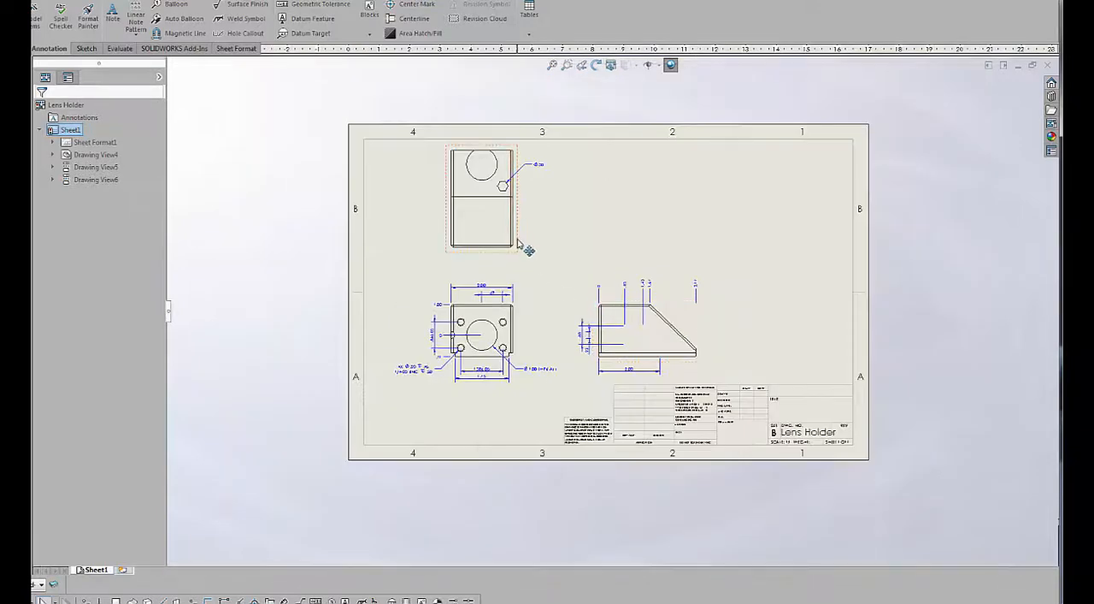
{"action": "left_click", "coordinate": [517, 244]}
{"action": "key", "text": "Delete"}
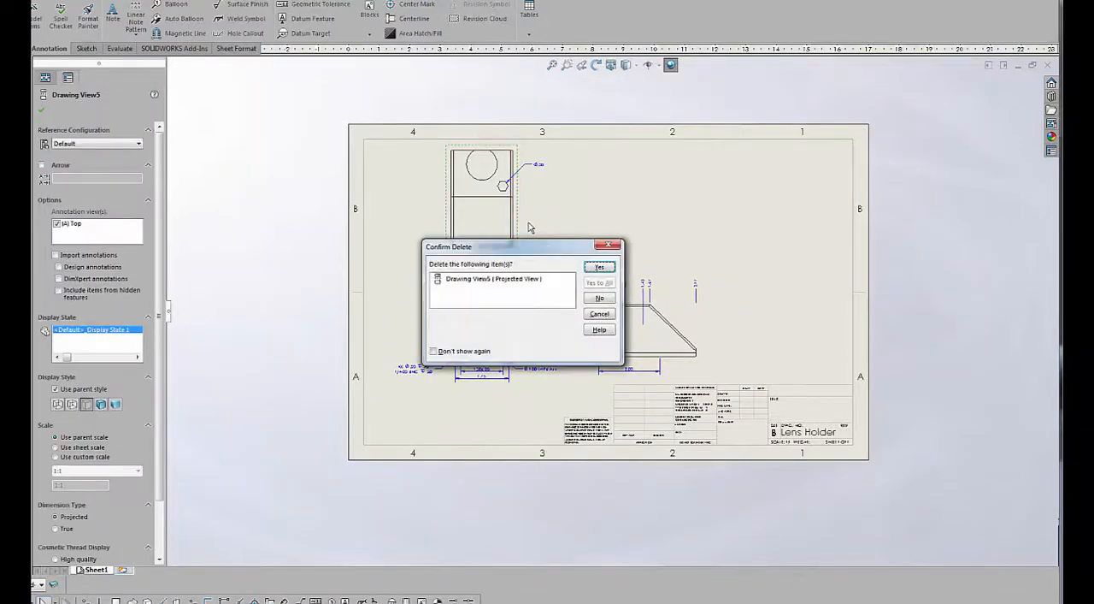
{"action": "left_click", "coordinate": [599, 268]}
{"action": "left_click", "coordinate": [689, 320]}
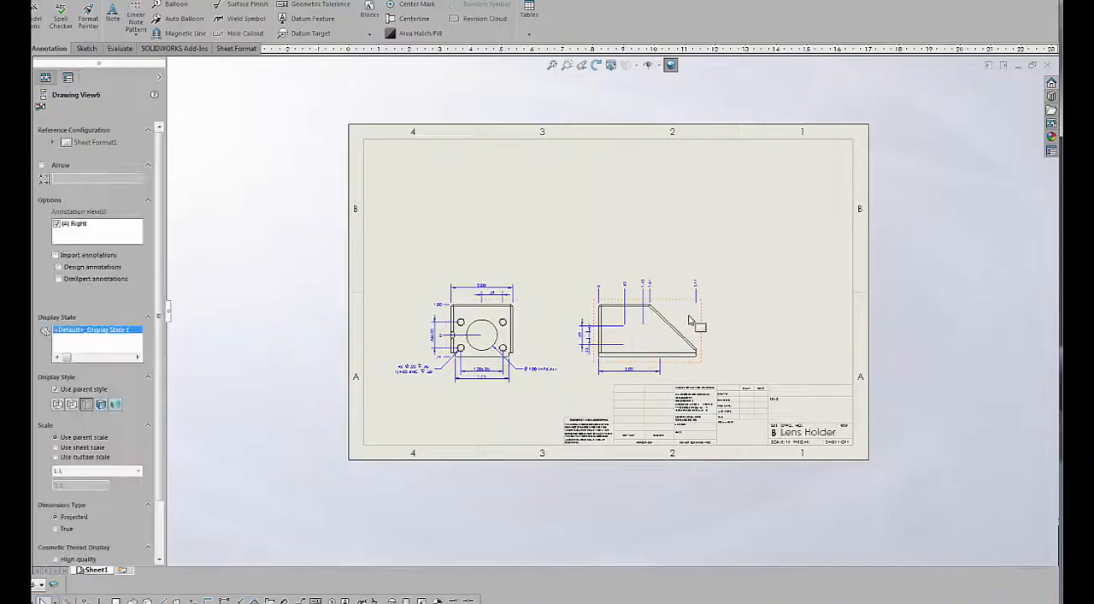
{"action": "key", "text": "Delete"}
{"action": "left_click", "coordinate": [601, 268]}
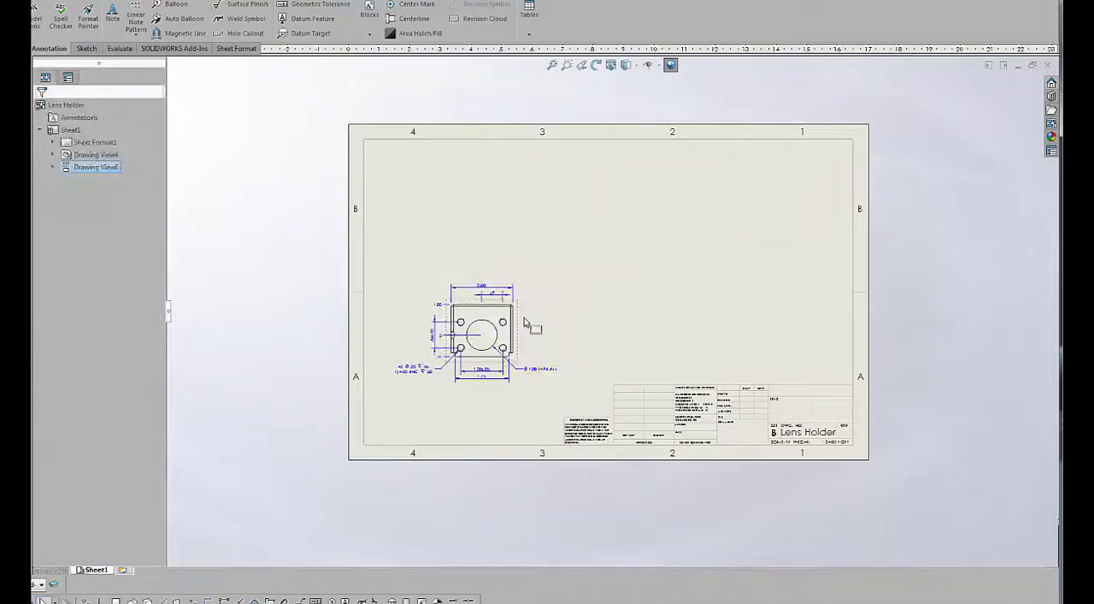
Move the front view to the right half of the sheet and delete all its dimensions and hole callouts.
{"action": "left_click_drag", "start_coordinate": [647, 297], "coordinate": [731, 303]}
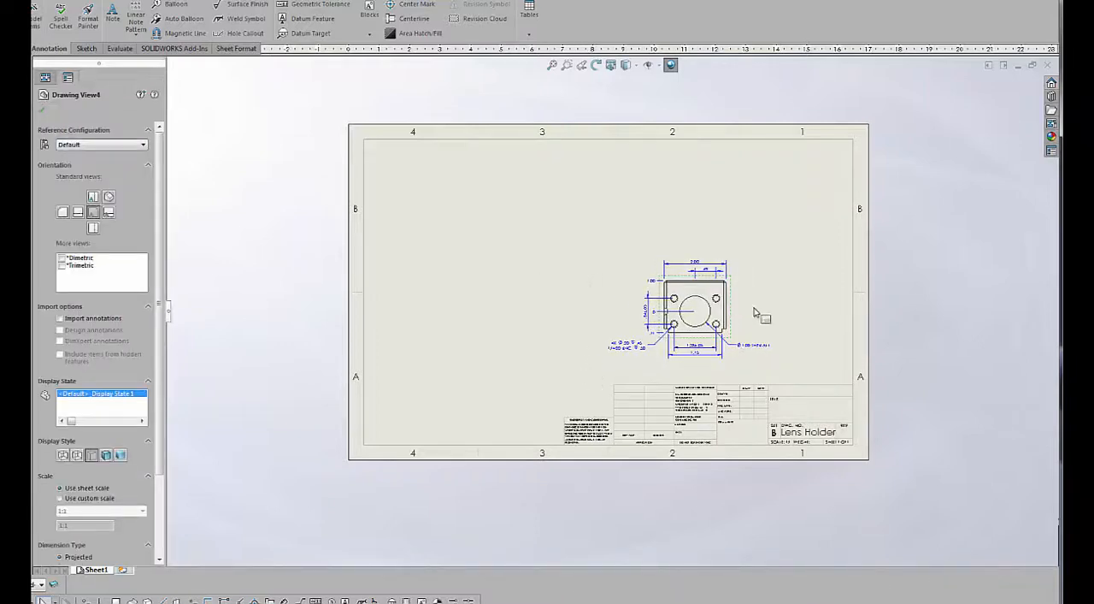
{"action": "mouse_move", "coordinate": [582, 371]}
{"action": "left_mouse_down"}
{"action": "mouse_move", "coordinate": [800, 258]}
{"action": "mouse_move", "coordinate": [798, 247]}
{"action": "left_mouse_up"}
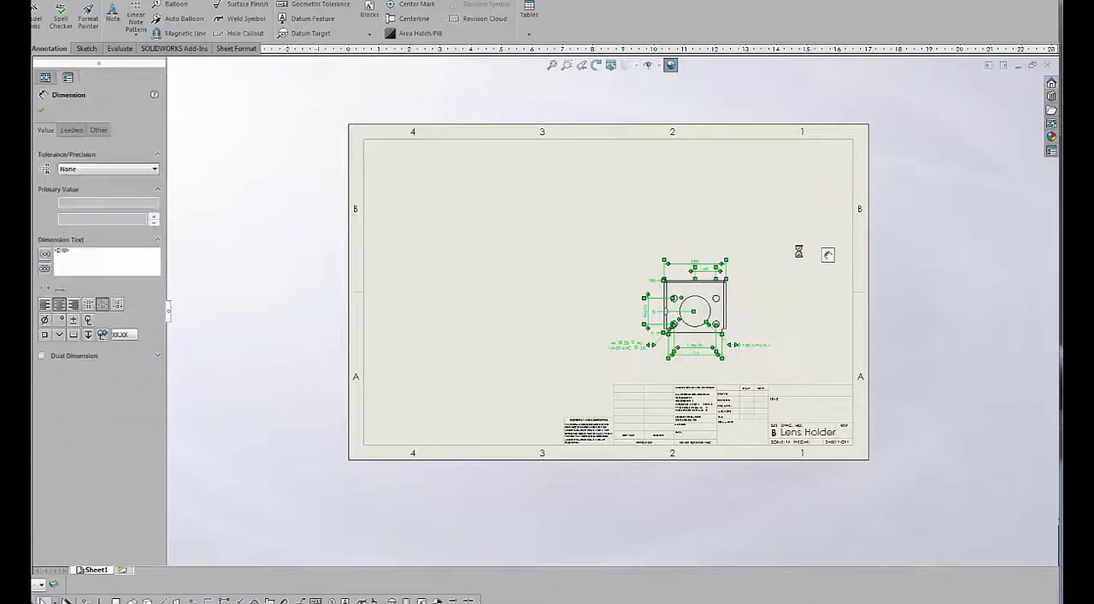
{"action": "key", "text": "Delete"}
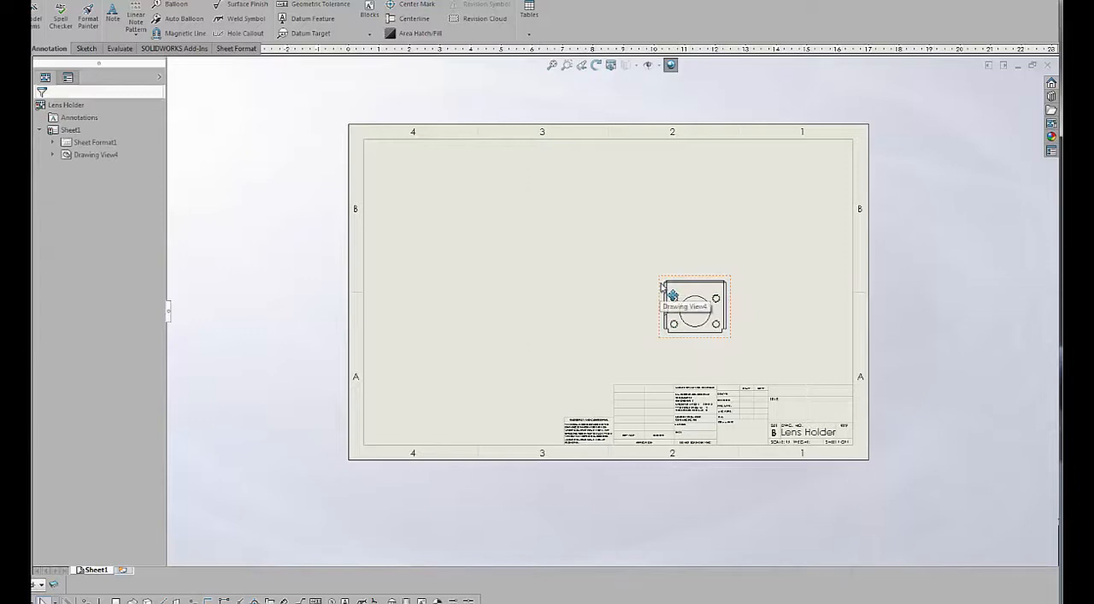
Project a left-side view from the front view and place it on the left half of the sheet.
{"action": "left_click", "coordinate": [662, 285]}
{"action": "left_click", "coordinate": [720, 255]}
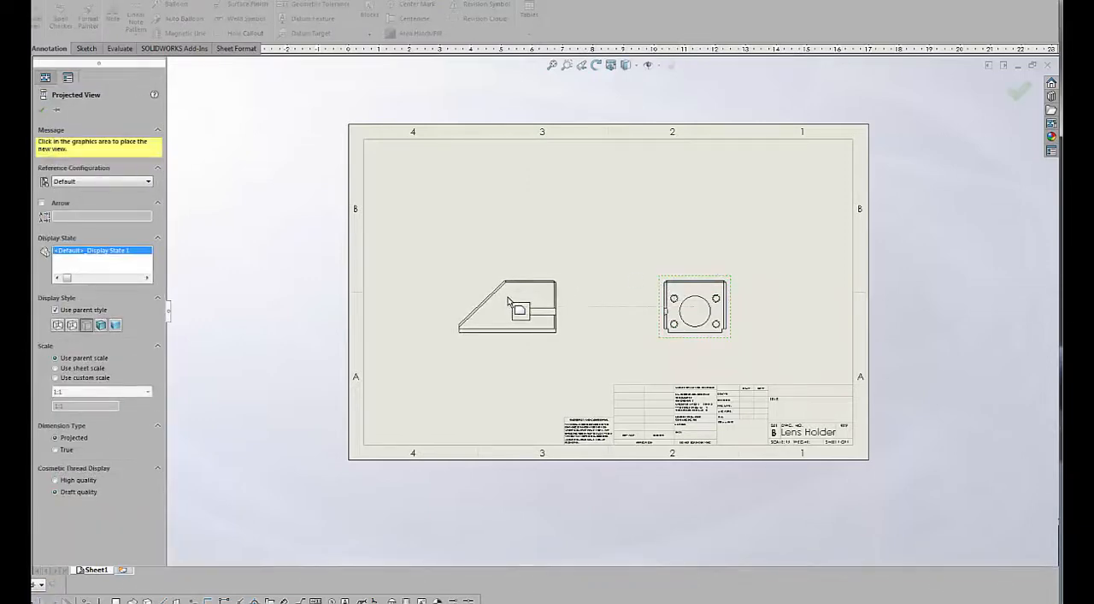
{"action": "left_click", "coordinate": [507, 301]}
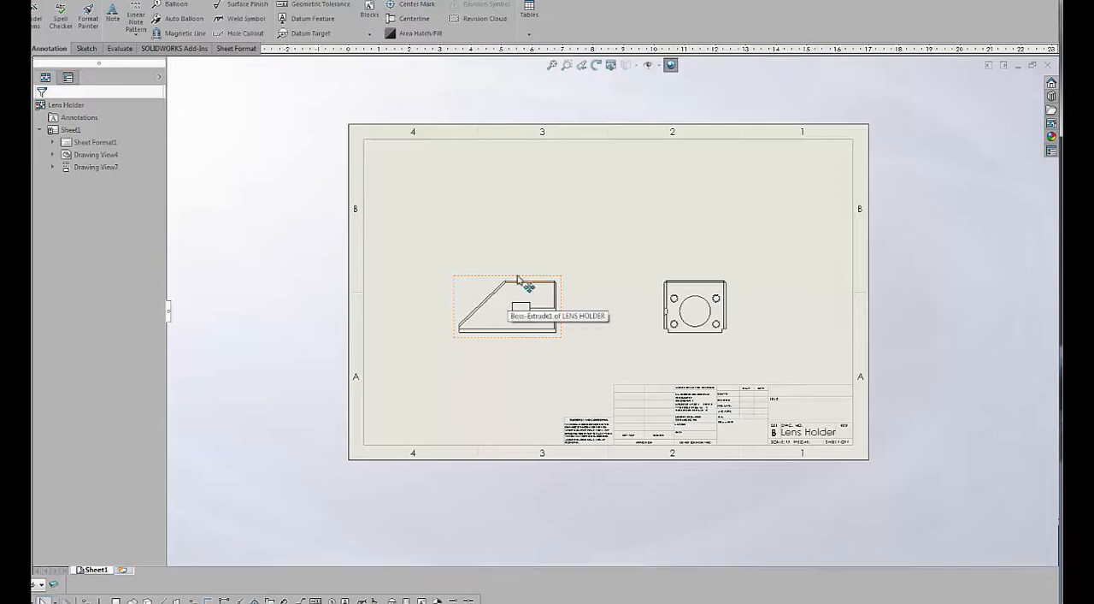
Project a top view from the left-side view and place it directly above that view.
{"action": "left_click", "coordinate": [518, 280]}
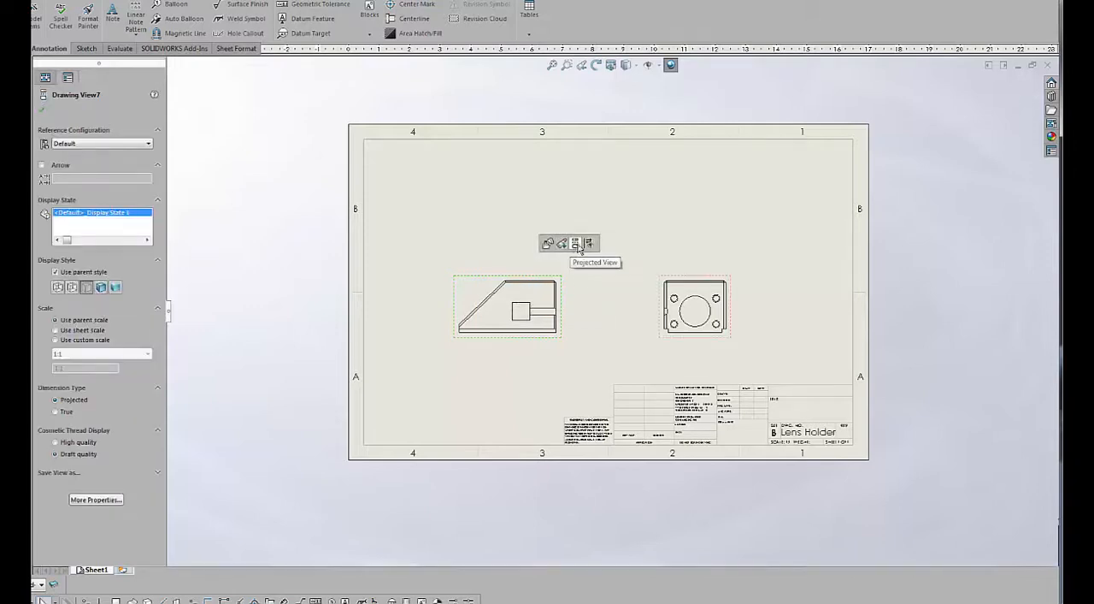
{"action": "left_click", "coordinate": [579, 247]}
{"action": "left_click", "coordinate": [516, 184]}
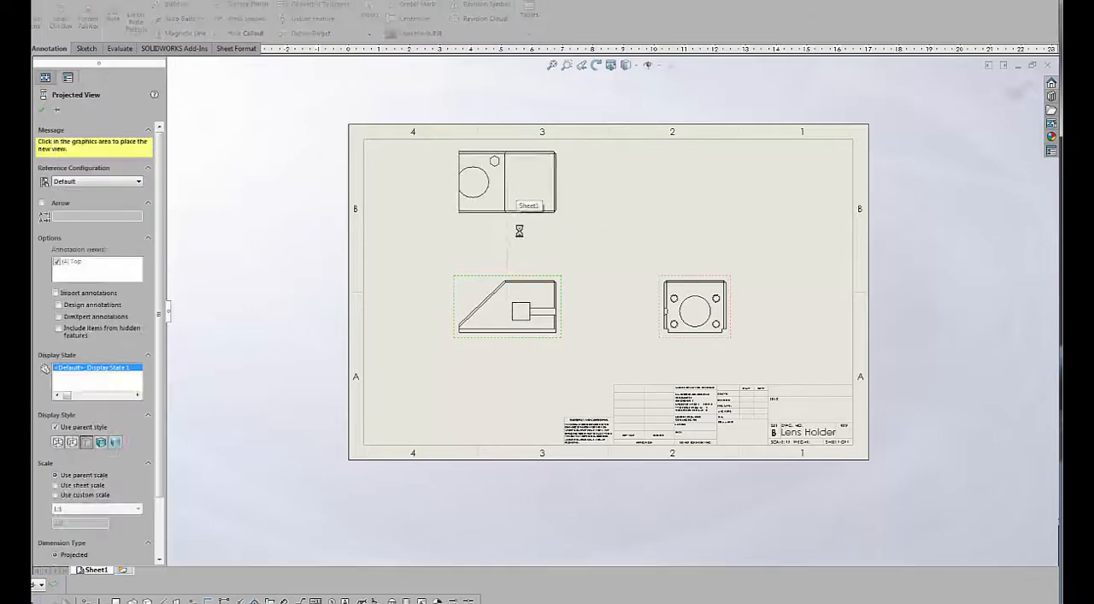
{"action": "right_click", "coordinate": [540, 247]}
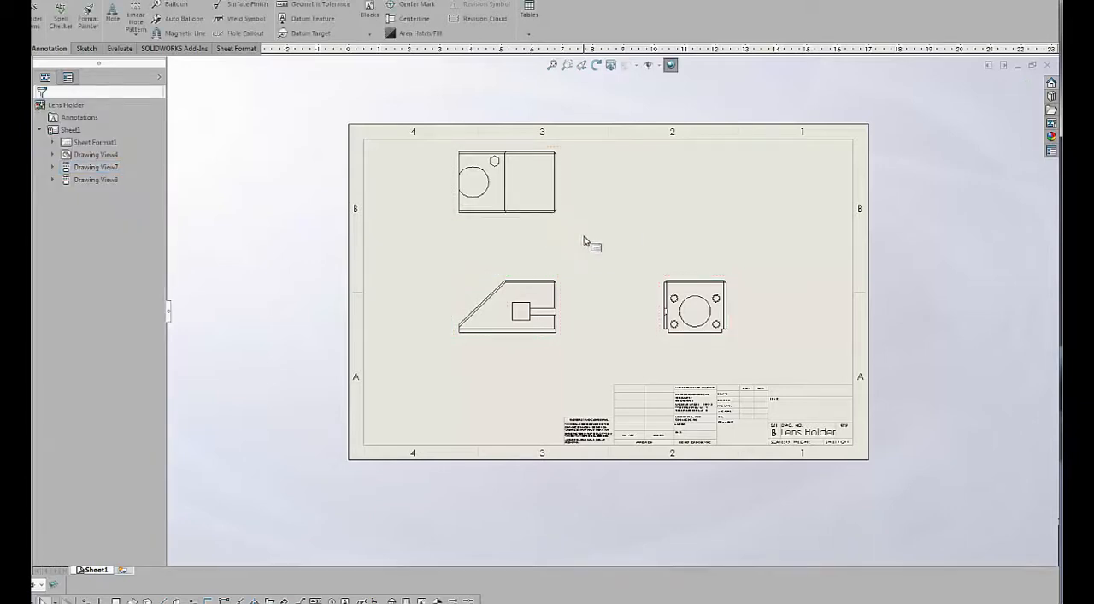
Project an isometric view from the left-side view, place it above the front view, and shift the left-side view slightly left.
{"action": "left_click", "coordinate": [564, 289]}
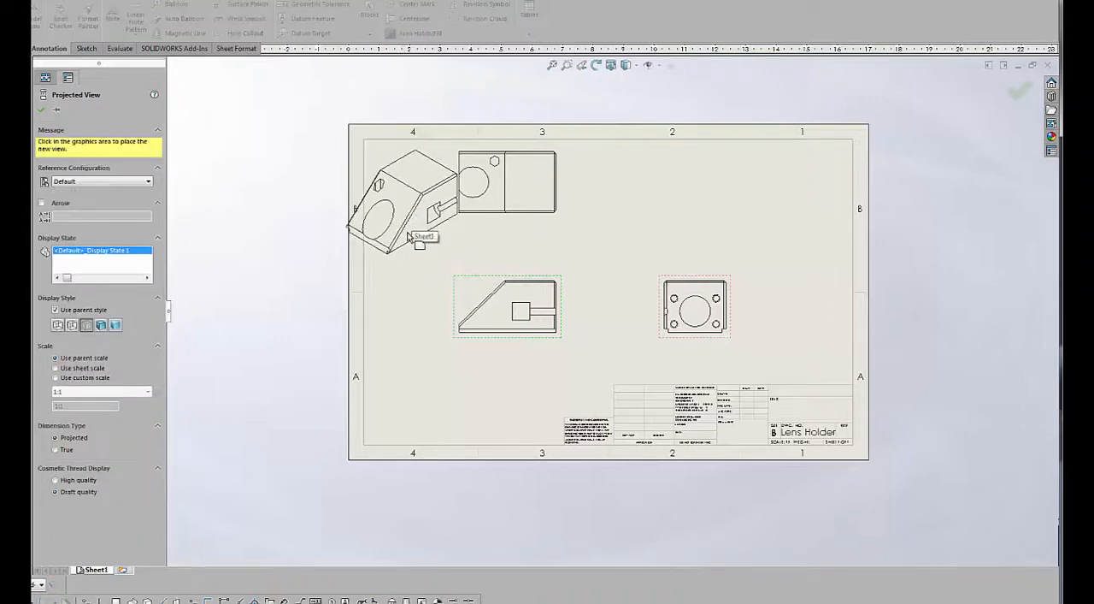
{"action": "left_click", "coordinate": [400, 217]}
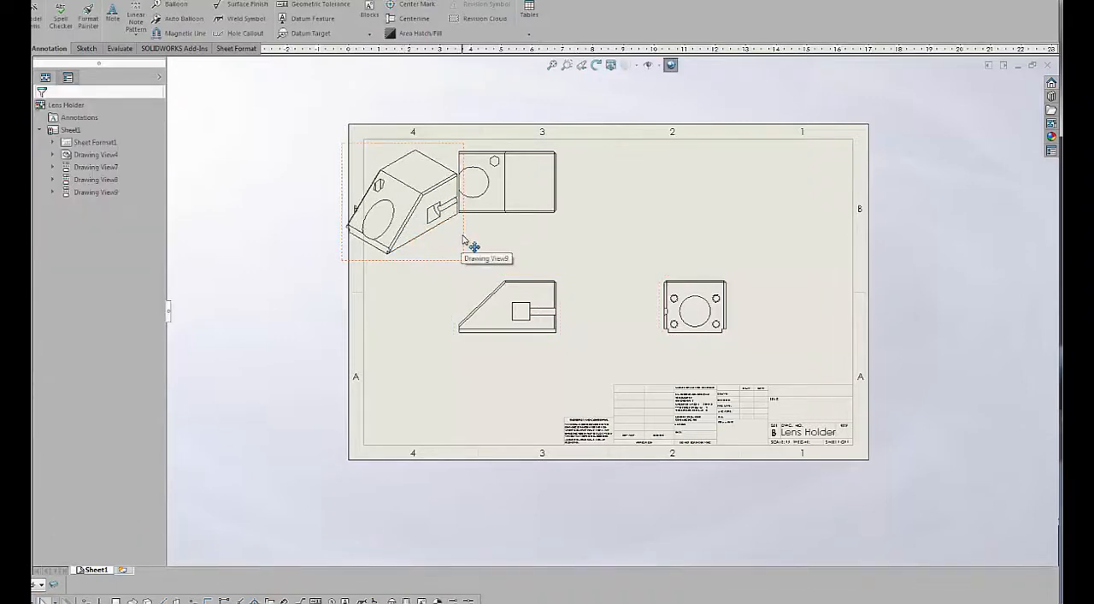
{"action": "mouse_move", "coordinate": [469, 242]}
{"action": "left_mouse_down"}
{"action": "mouse_move", "coordinate": [781, 214]}
{"action": "mouse_move", "coordinate": [787, 230]}
{"action": "left_mouse_up"}
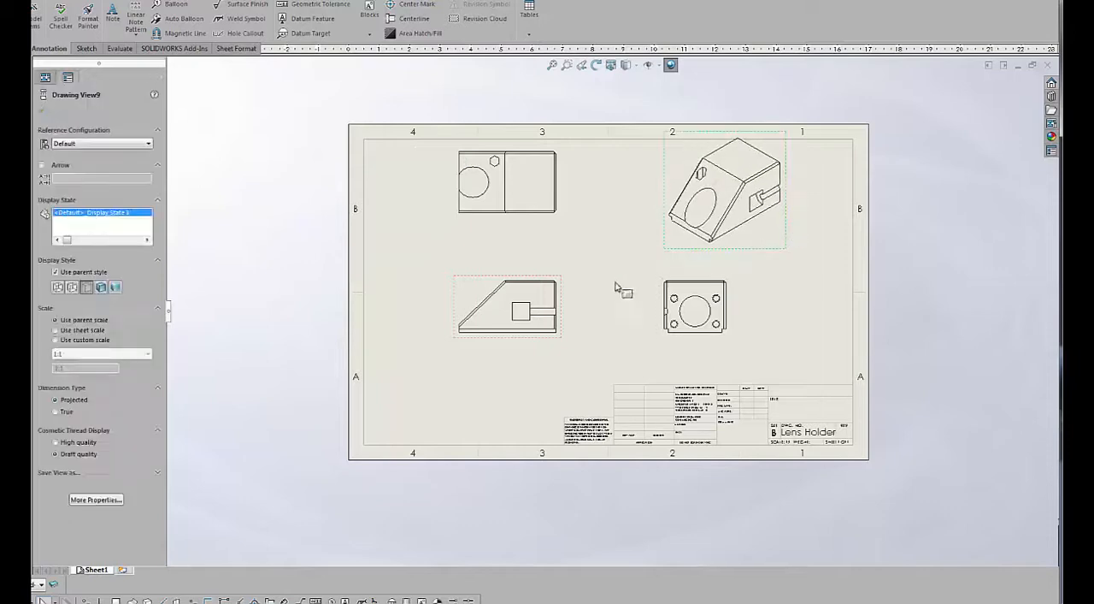
{"action": "mouse_move", "coordinate": [567, 320]}
{"action": "left_mouse_down"}
{"action": "mouse_move", "coordinate": [553, 337]}
{"action": "mouse_move", "coordinate": [563, 338]}
{"action": "left_mouse_up"}
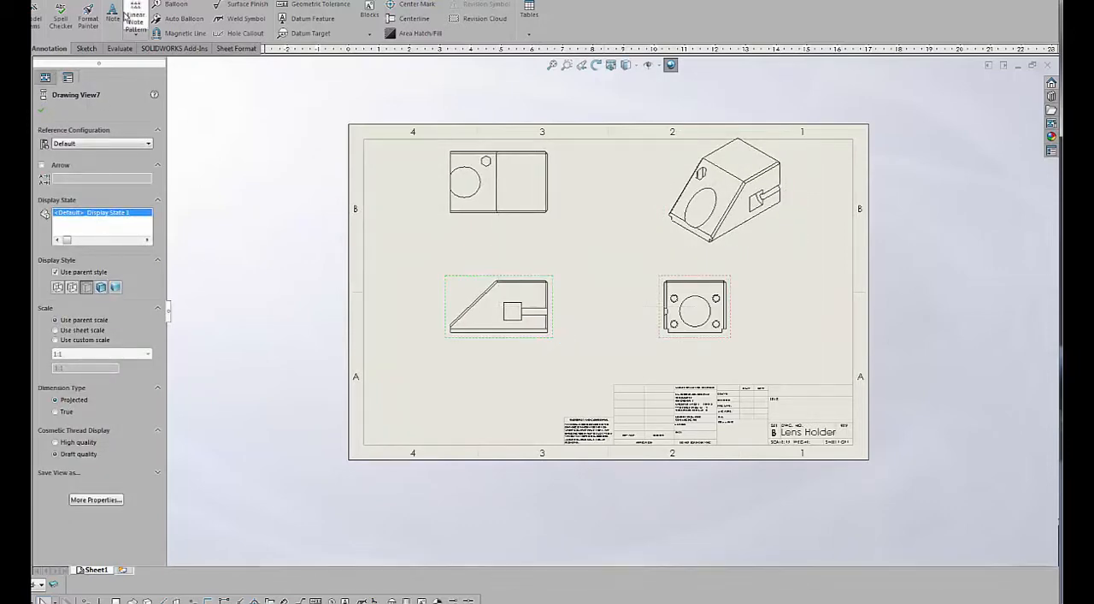
Insert model items from the entire model, importing the dimensions into all views.
{"action": "left_click", "coordinate": [159, 0]}
{"action": "left_click", "coordinate": [175, 5]}
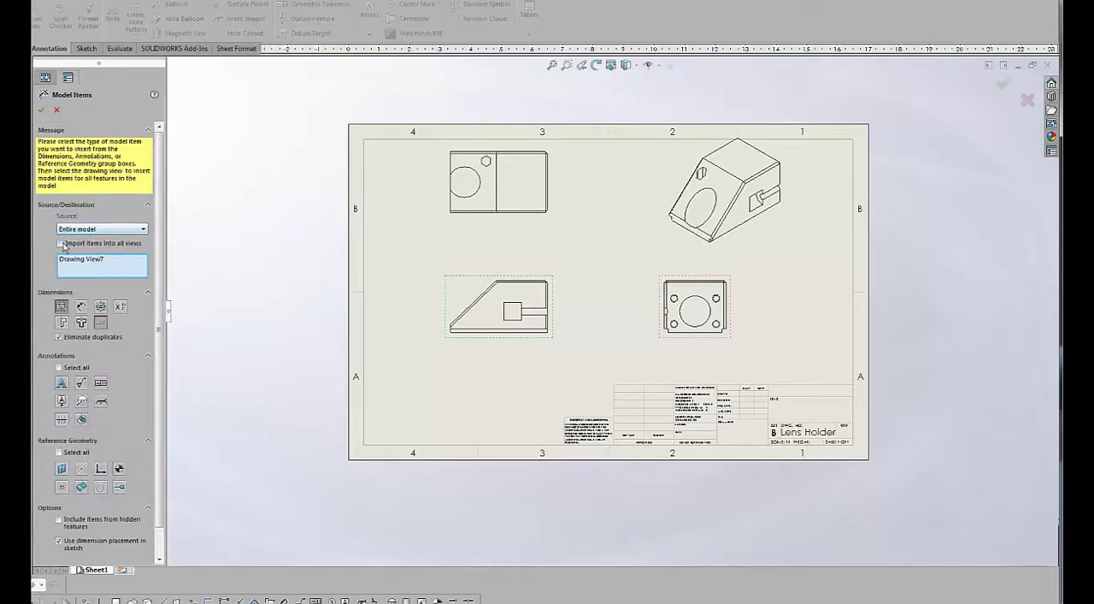
{"action": "left_click", "coordinate": [59, 243]}
{"action": "left_click", "coordinate": [41, 115]}
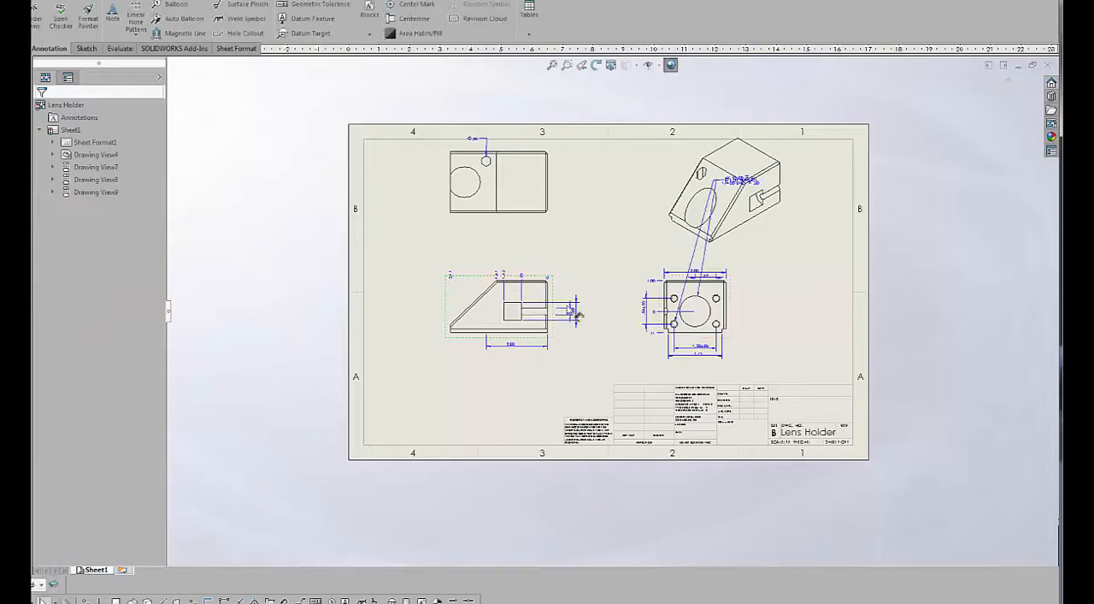
Move the front view slightly down and to the right, away from the isometric view.
{"action": "scroll", "coordinate": [631, 225], "scroll_direction": "down", "scroll_amount": 2}
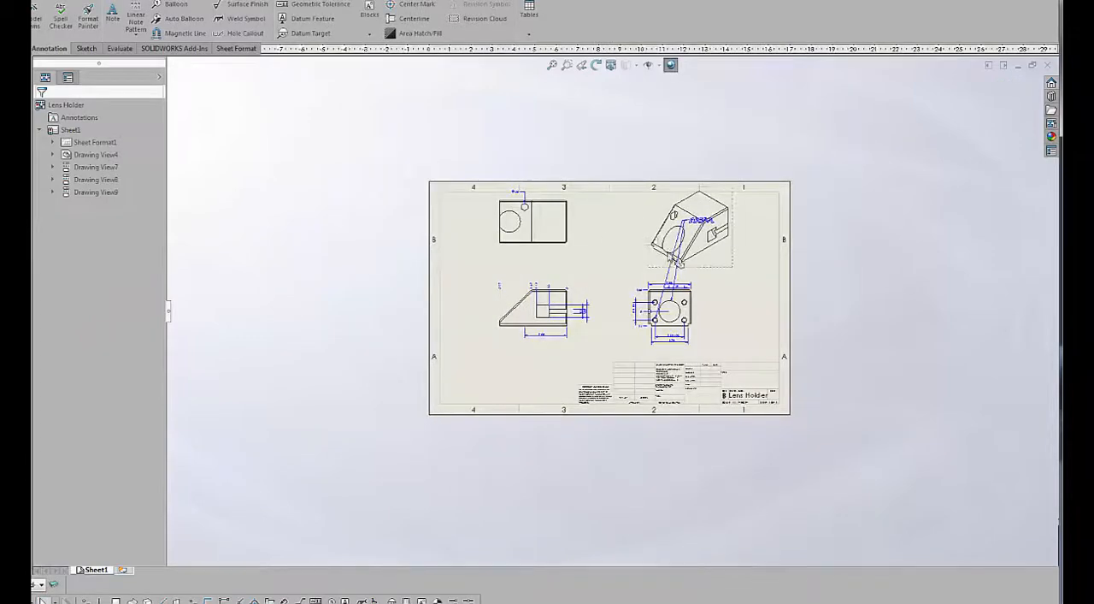
{"action": "left_click", "coordinate": [710, 325]}
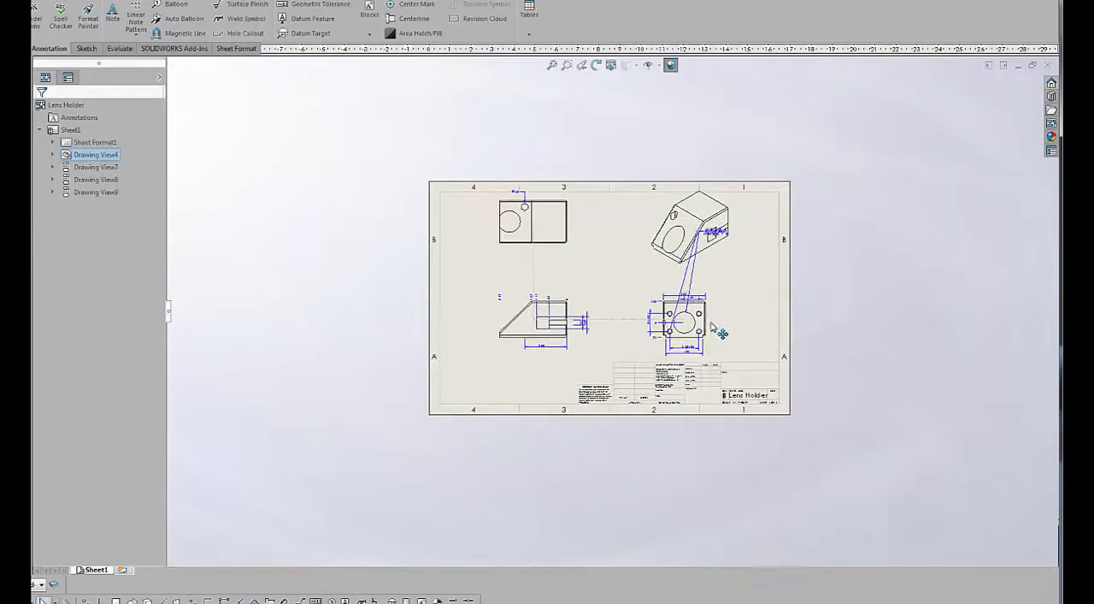
{"action": "scroll", "coordinate": [647, 302], "scroll_direction": "up", "scroll_amount": 2}
{"action": "scroll", "coordinate": [647, 302], "scroll_direction": "up", "scroll_amount": 1}
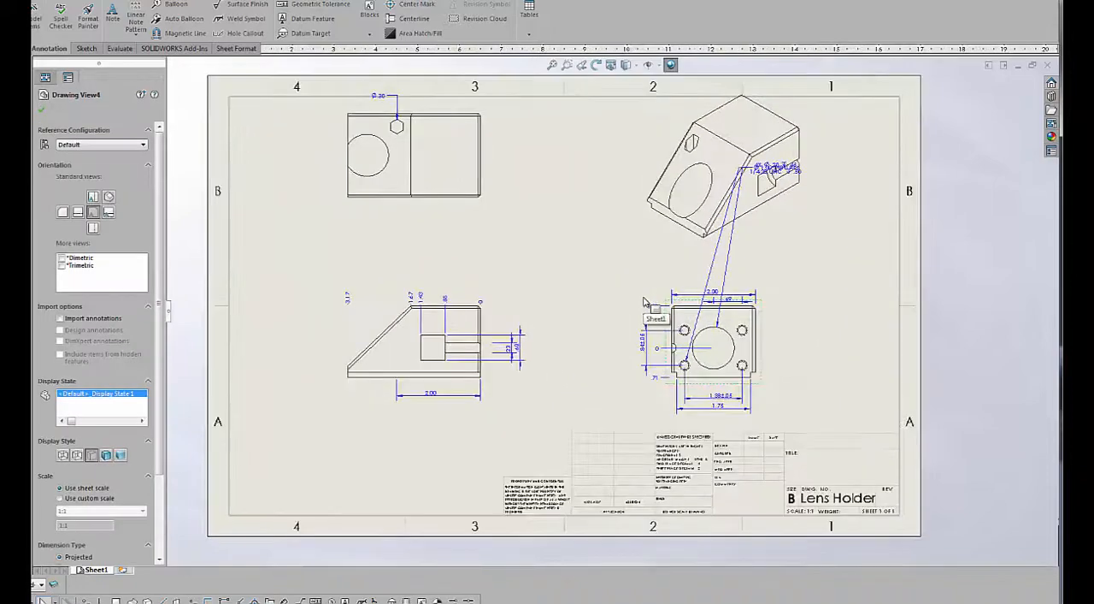
Turn on the display of dimension names in the drawing.
{"action": "scroll", "coordinate": [731, 307], "scroll_direction": "up", "scroll_amount": 1}
{"action": "scroll", "coordinate": [610, 303], "scroll_direction": "down", "scroll_amount": 2}
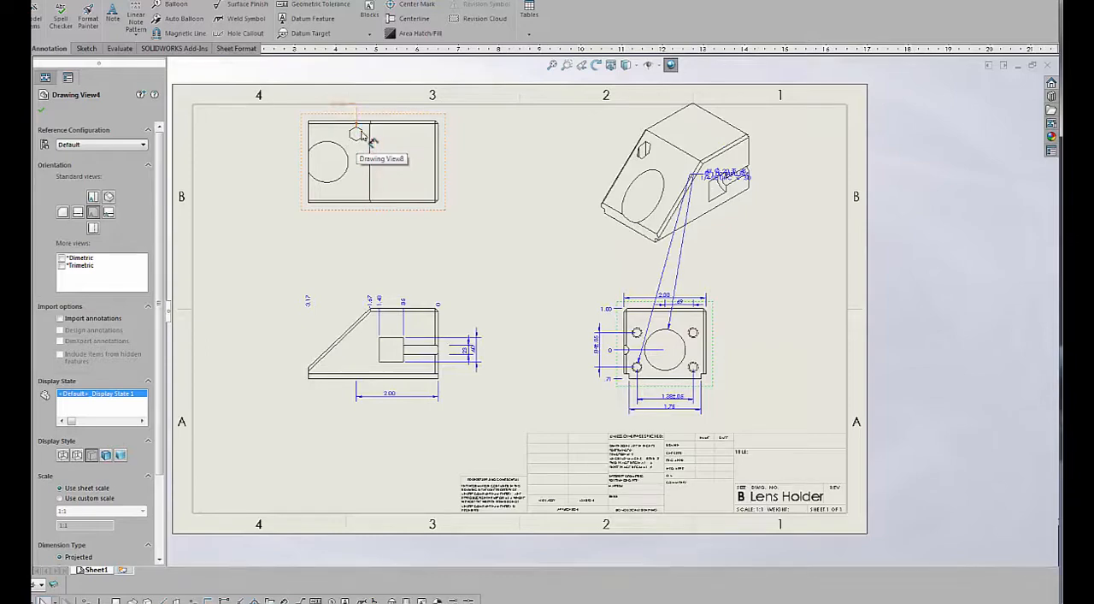
{"action": "scroll", "coordinate": [452, 295], "scroll_direction": "up", "scroll_amount": 1}
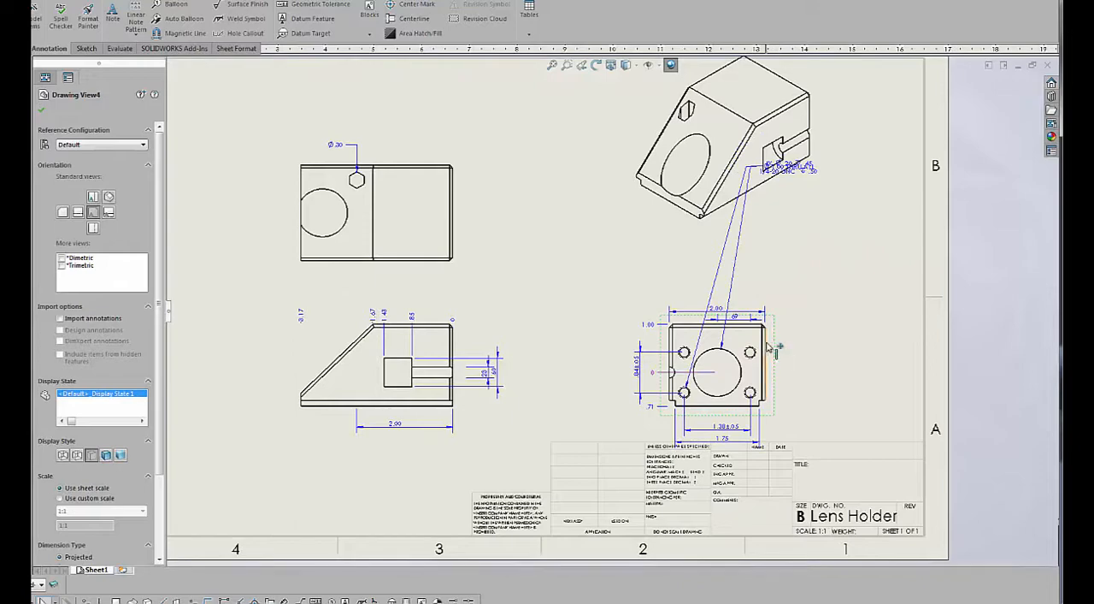
{"action": "left_click", "coordinate": [648, 65]}
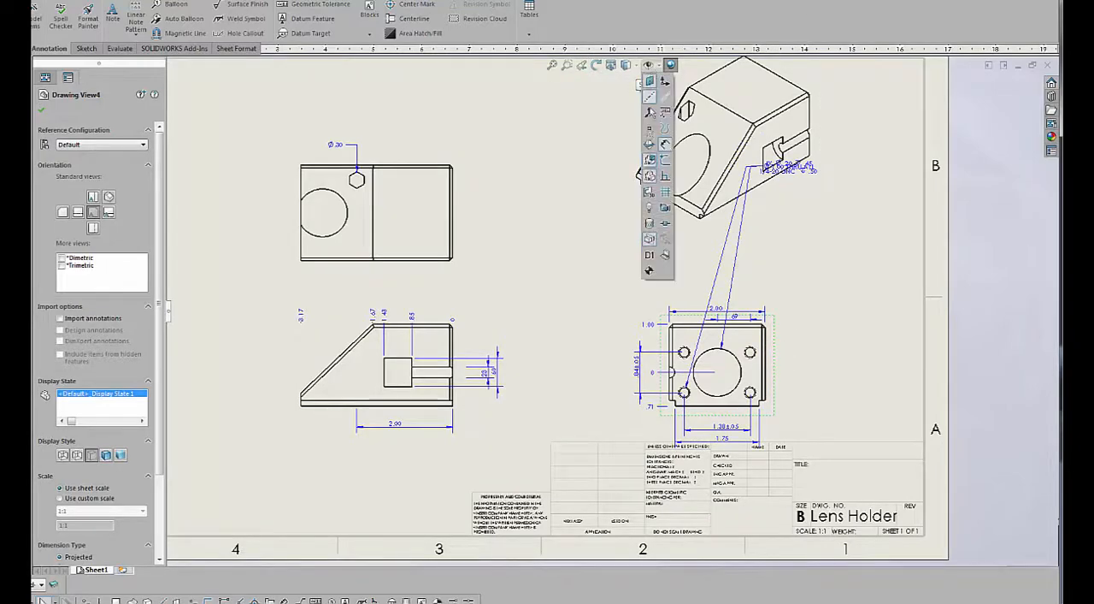
{"action": "left_click", "coordinate": [649, 256]}
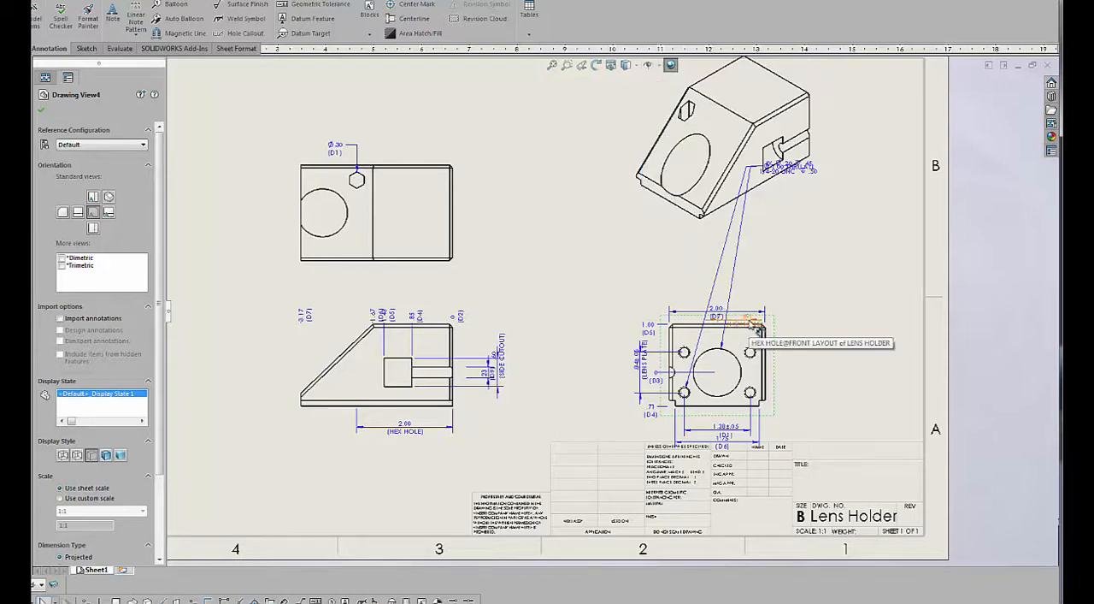
Move the two HEX HOLE location dimensions from the front and left-side views to the top view.
{"action": "left_click_drag", "start_coordinate": [752, 329], "coordinate": [416, 228], "text": "shift"}
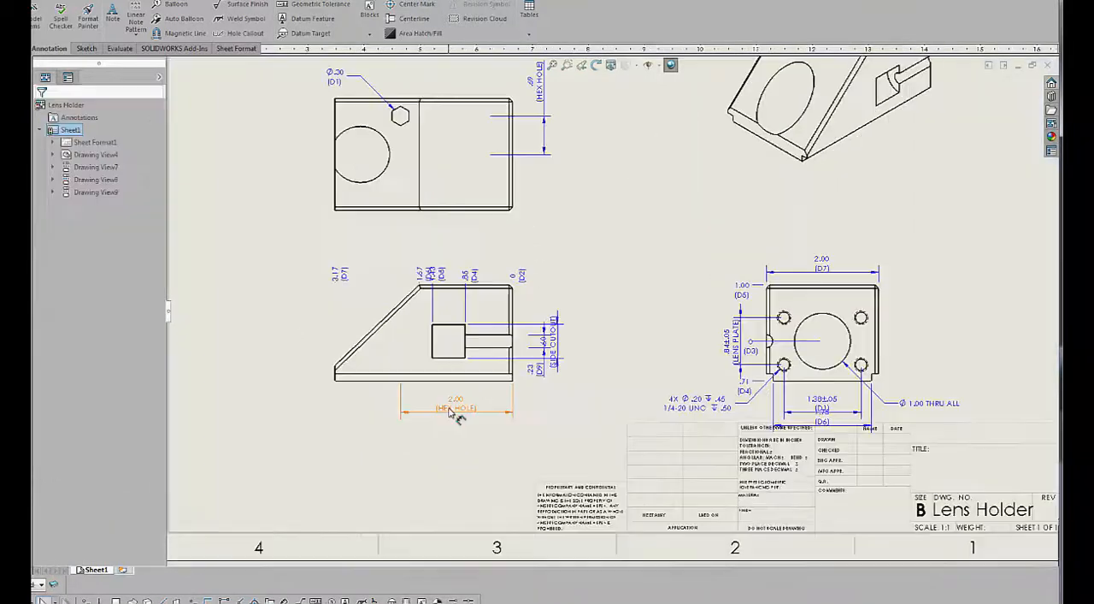
{"action": "left_click_drag", "start_coordinate": [458, 196], "coordinate": [465, 189], "text": "shift"}
{"action": "scroll", "coordinate": [623, 275], "scroll_direction": "up", "scroll_amount": 2}
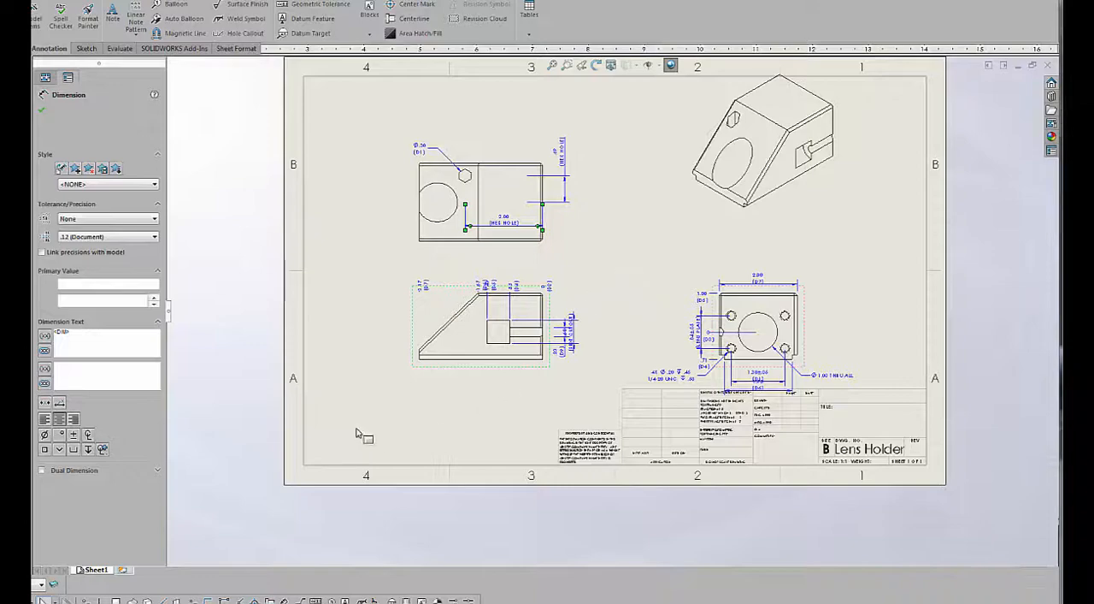
Select all dimensions on the sheet and auto-arrange them with their names displayed.
{"action": "left_click_drag", "start_coordinate": [331, 438], "coordinate": [872, 120]}
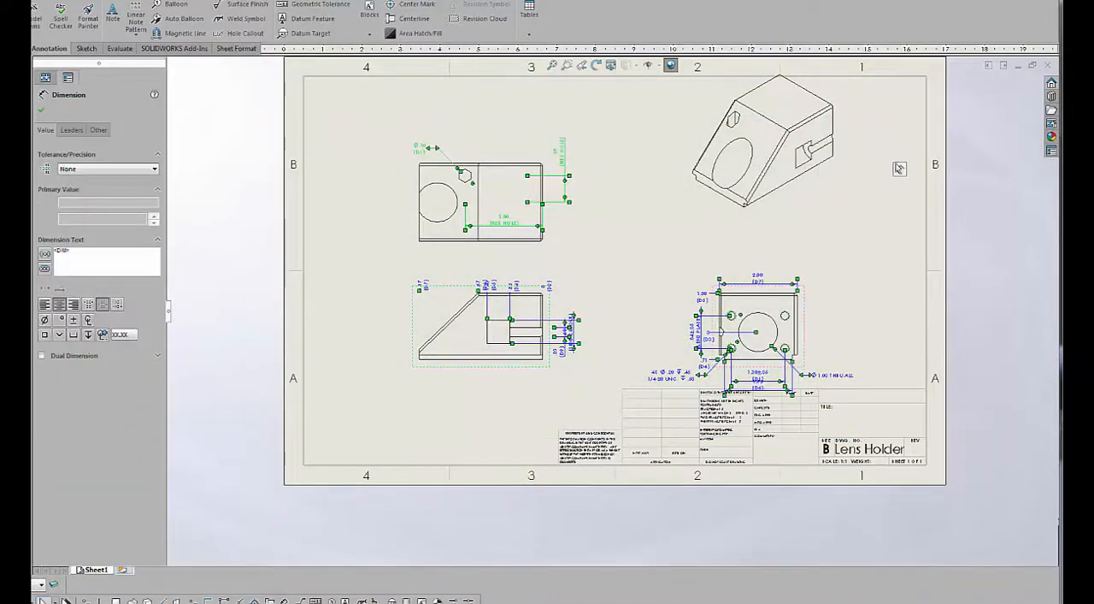
{"action": "left_click", "coordinate": [902, 148]}
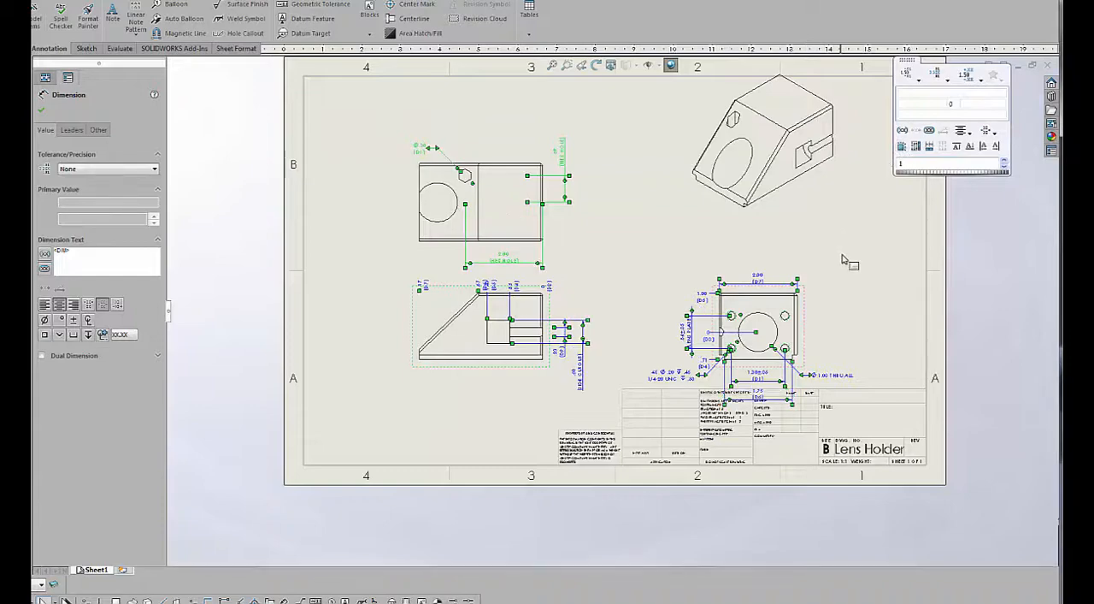
{"action": "left_click", "coordinate": [865, 210]}
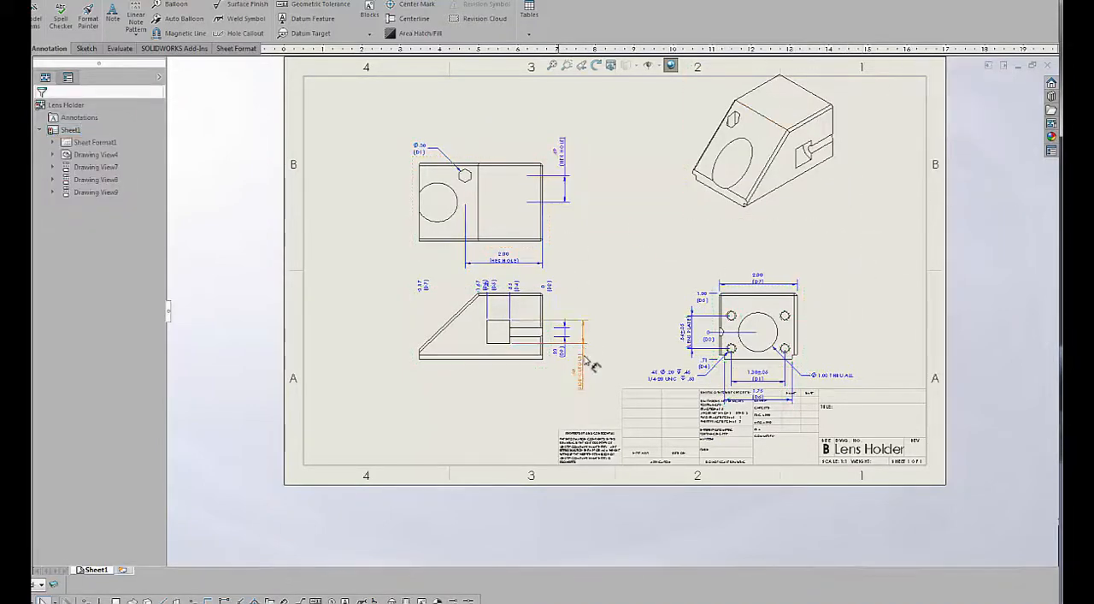
Turn off the dimension names and auto-arrange all dimensions on the sheet again.
{"action": "left_click", "coordinate": [653, 66]}
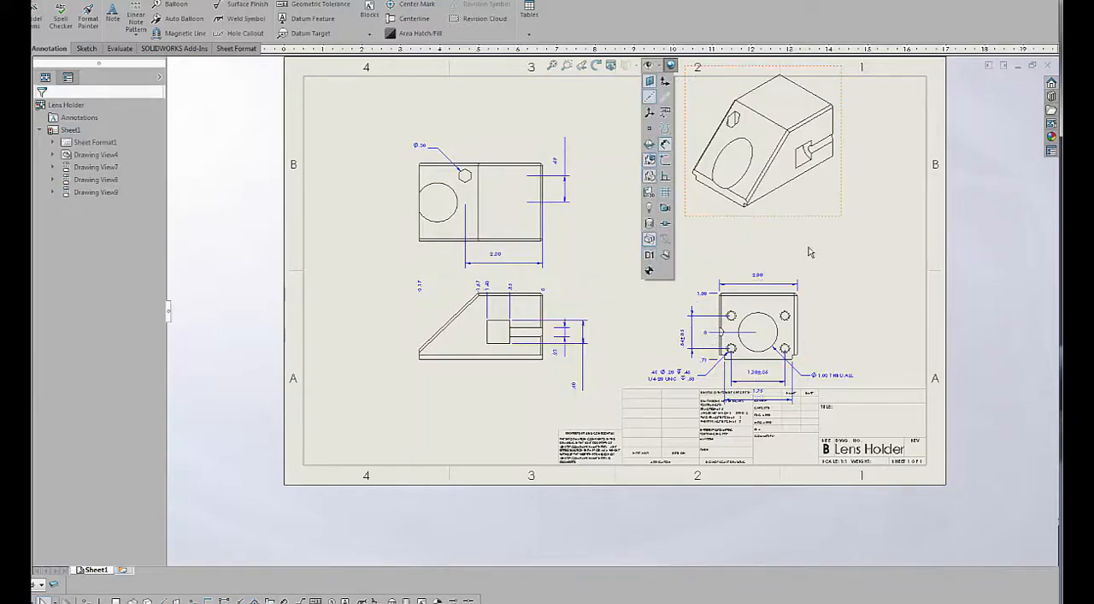
{"action": "left_click_drag", "start_coordinate": [342, 106], "coordinate": [934, 445]}
{"action": "mouse_move", "coordinate": [910, 347]}
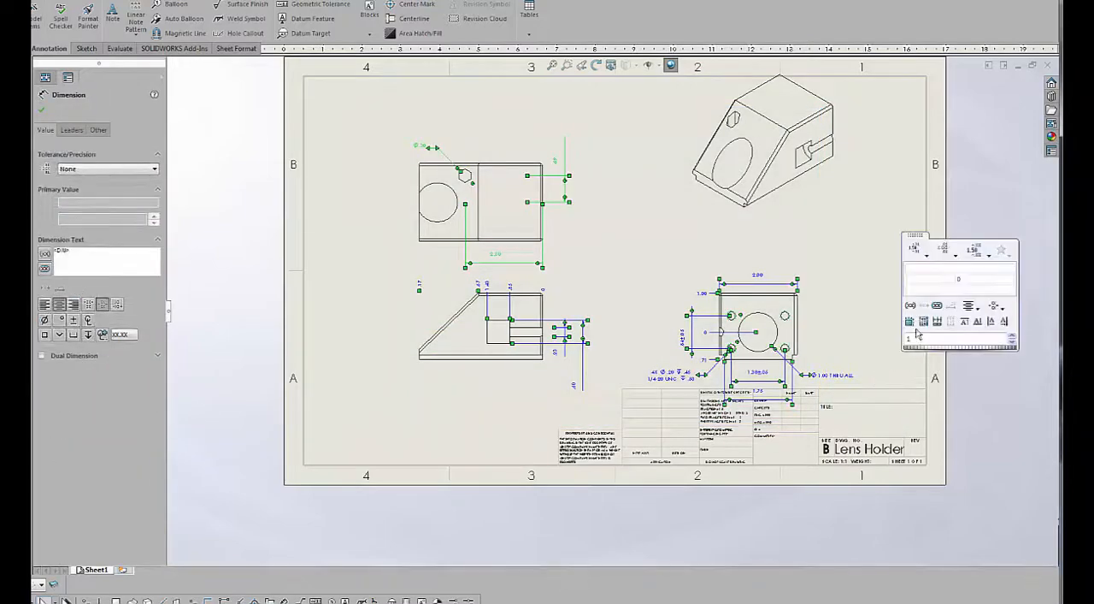
{"action": "left_click", "coordinate": [845, 309]}
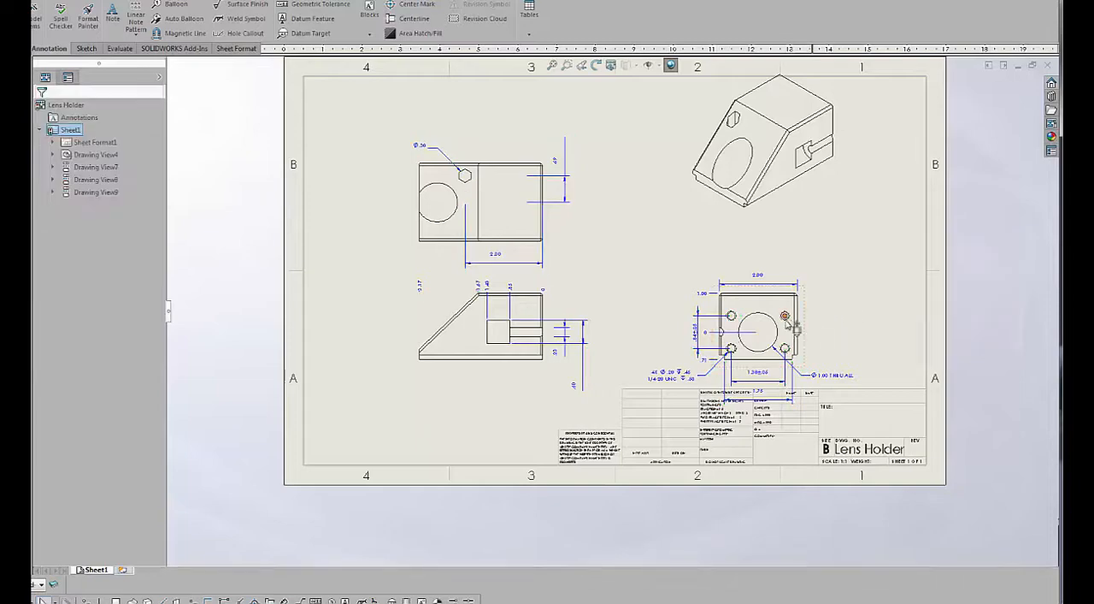
Space out the lens holder views by moving the front and side views up, the top view up, and the isometric view down and right.
{"action": "mouse_move", "coordinate": [808, 321]}
{"action": "left_mouse_down"}
{"action": "mouse_move", "coordinate": [817, 287]}
{"action": "mouse_move", "coordinate": [805, 295]}
{"action": "left_mouse_up"}
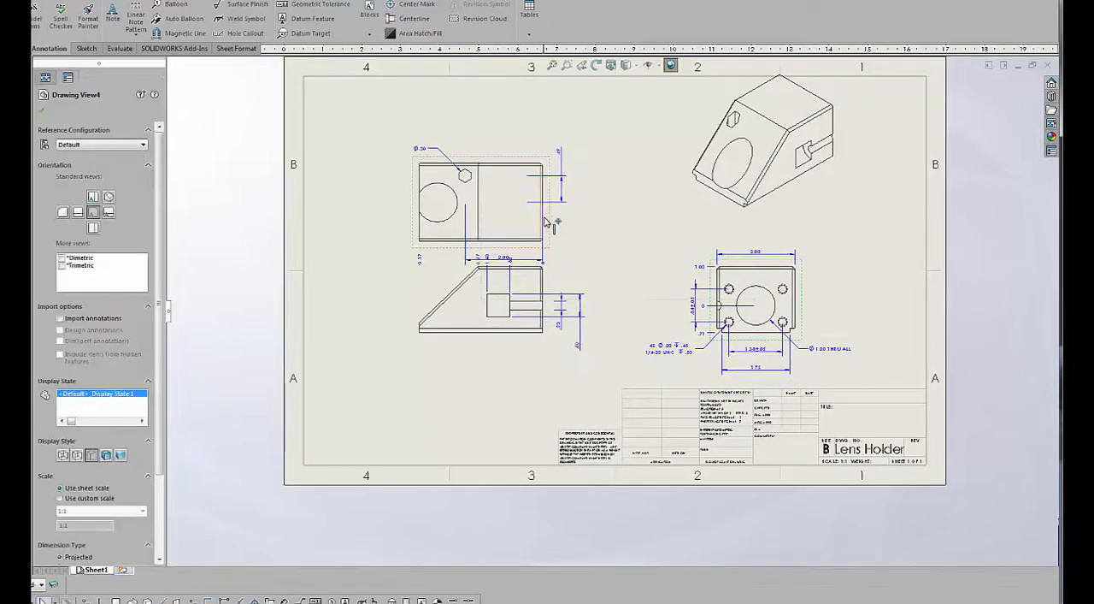
{"action": "left_click_drag", "start_coordinate": [562, 209], "coordinate": [562, 181]}
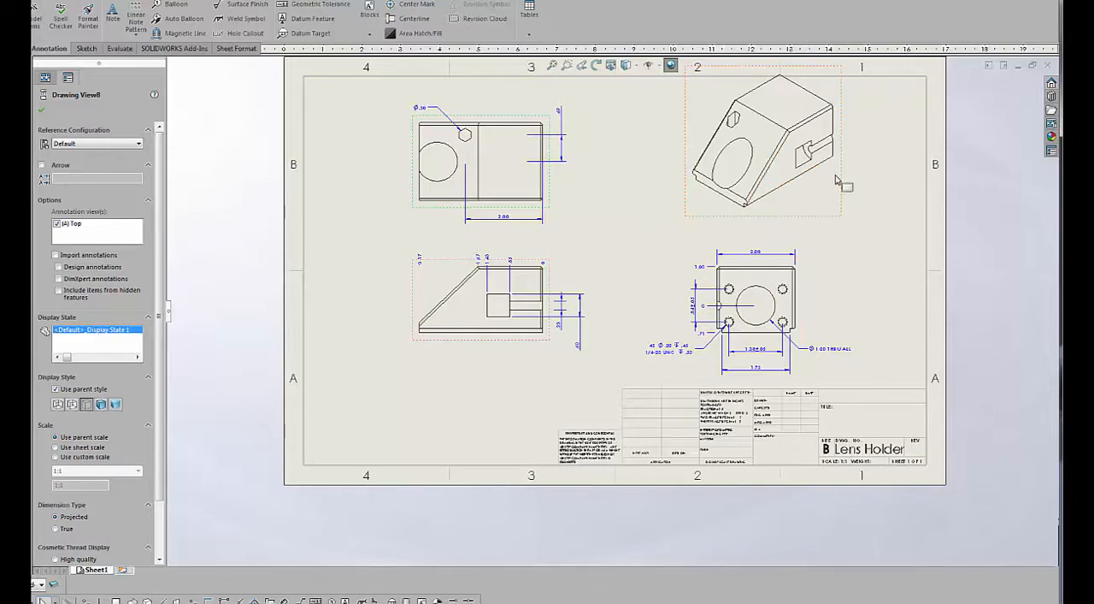
{"action": "left_click_drag", "start_coordinate": [845, 184], "coordinate": [867, 202]}
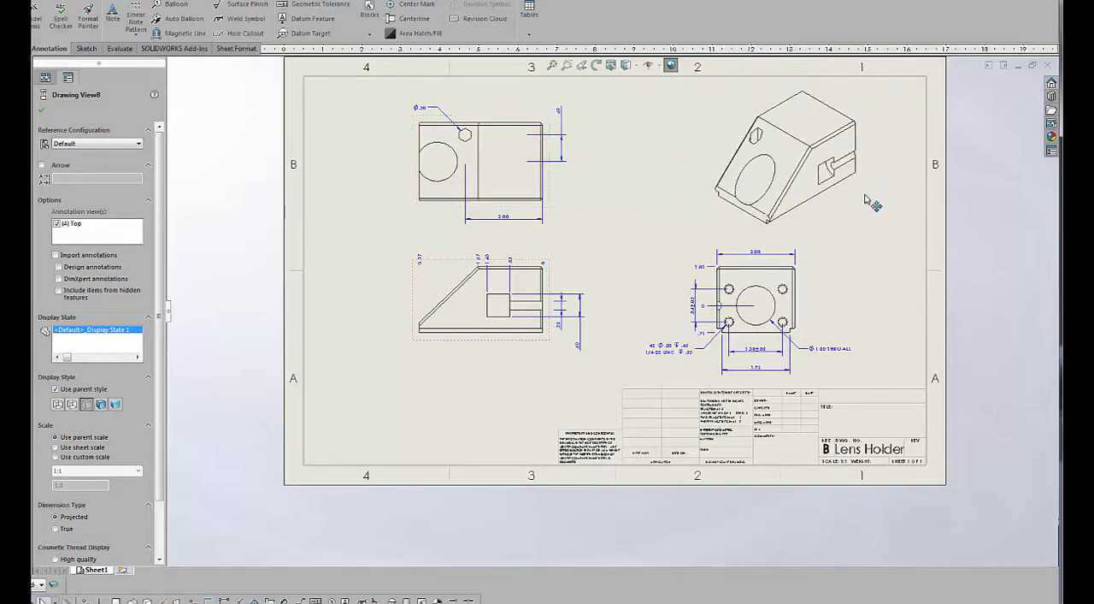
{"action": "left_click", "coordinate": [647, 216]}
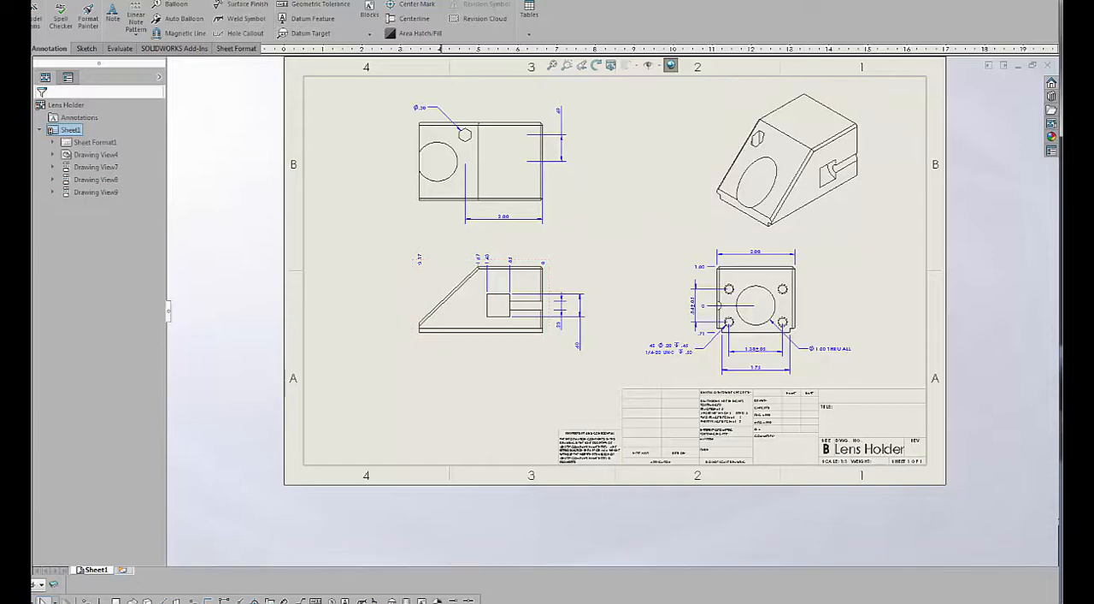
Insert the standard three views of the body into the 1 Body MS drawing, and move the front and side views farther right.
{"action": "left_click", "coordinate": [211, 0]}
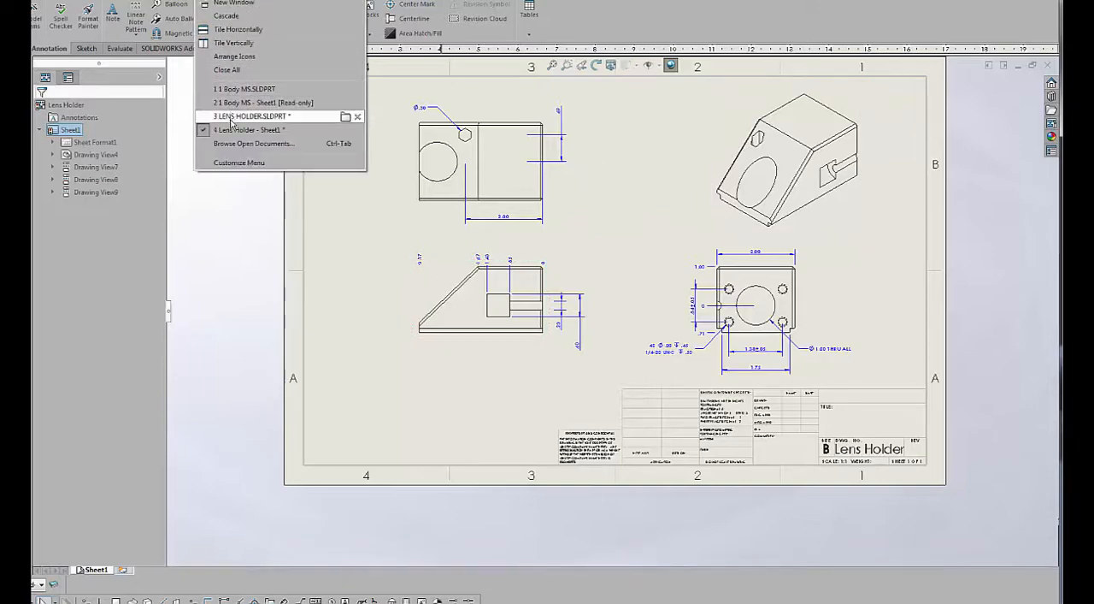
{"action": "mouse_move", "coordinate": [231, 124]}
{"action": "left_click", "coordinate": [248, 102]}
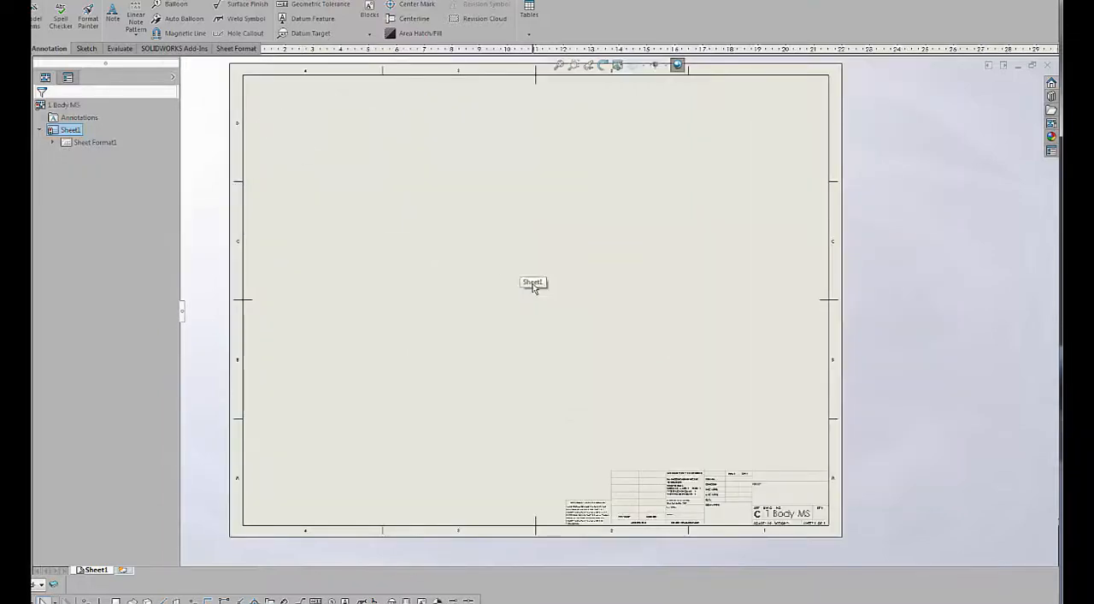
{"action": "left_click", "coordinate": [161, 1]}
{"action": "mouse_move", "coordinate": [174, 23]}
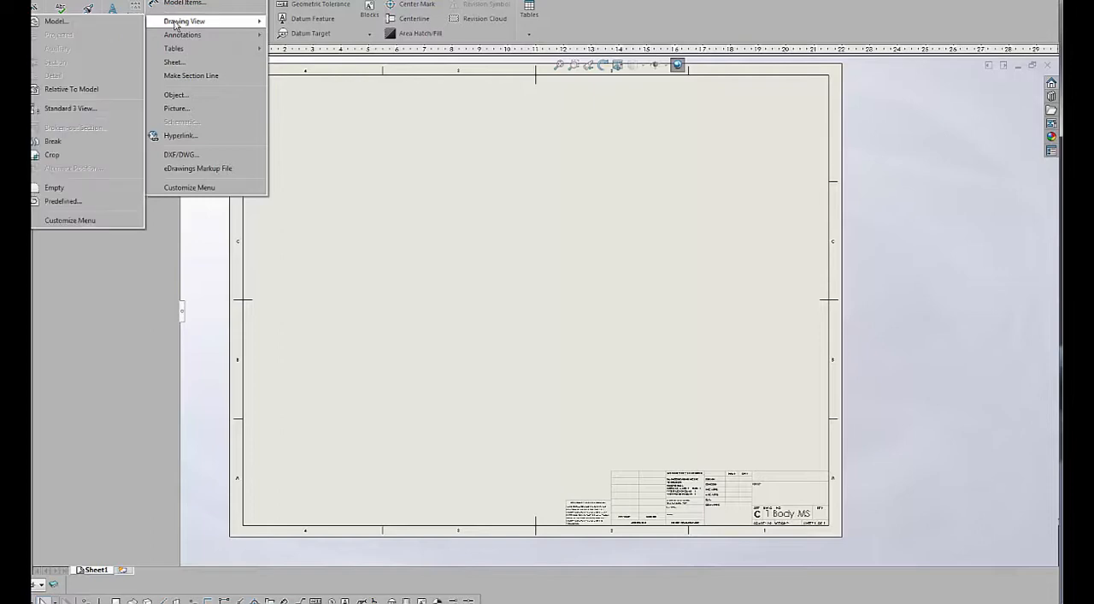
{"action": "left_click", "coordinate": [93, 110]}
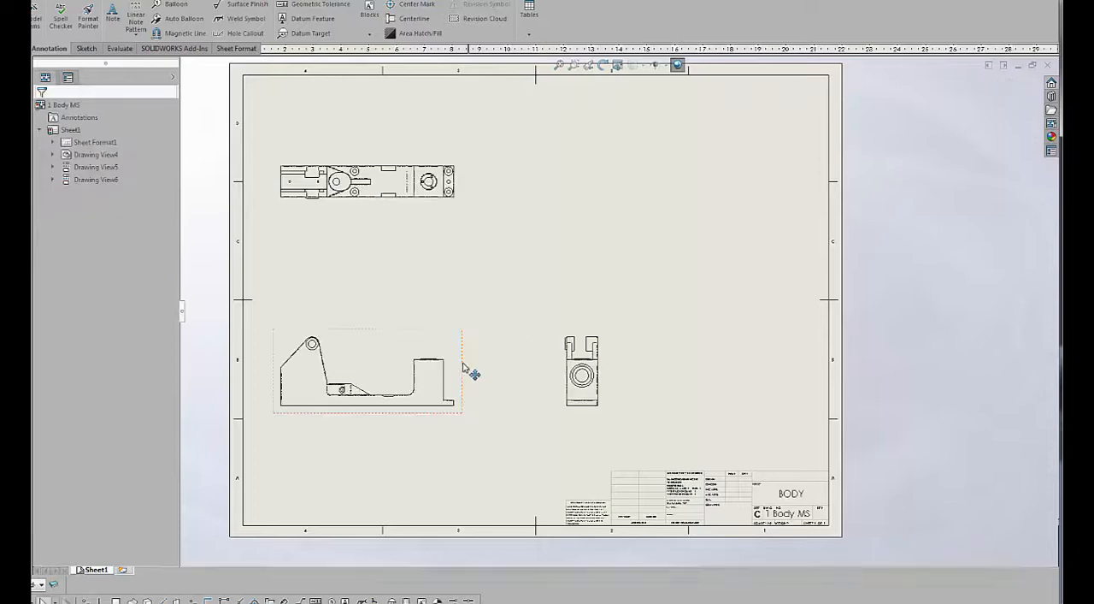
{"action": "mouse_move", "coordinate": [461, 376]}
{"action": "left_mouse_down"}
{"action": "mouse_move", "coordinate": [525, 371]}
{"action": "mouse_move", "coordinate": [510, 372]}
{"action": "left_mouse_up"}
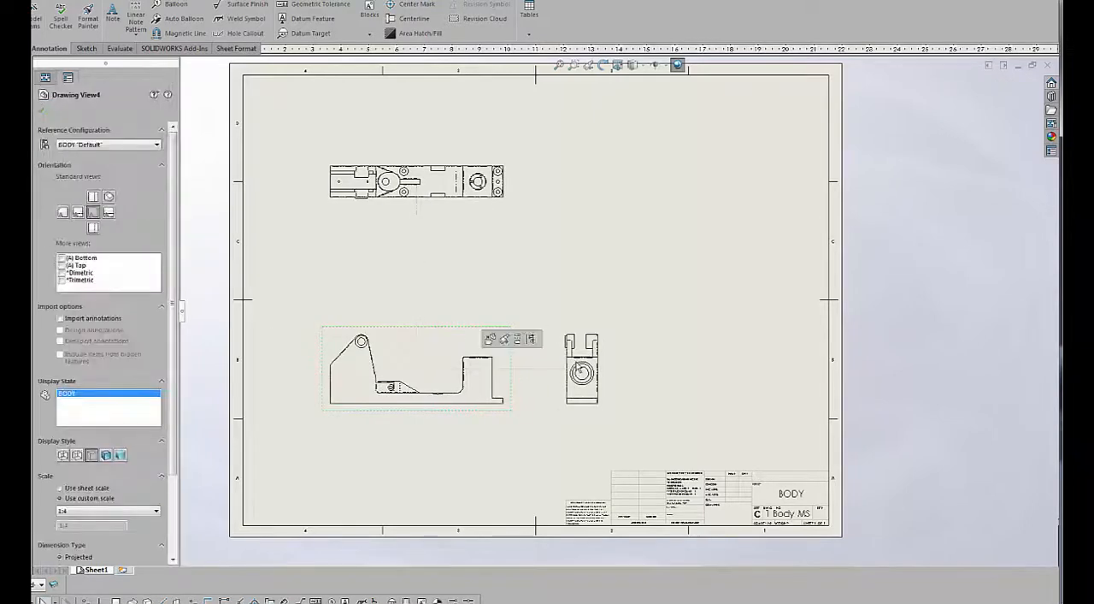
{"action": "left_click_drag", "start_coordinate": [690, 362], "coordinate": [709, 359]}
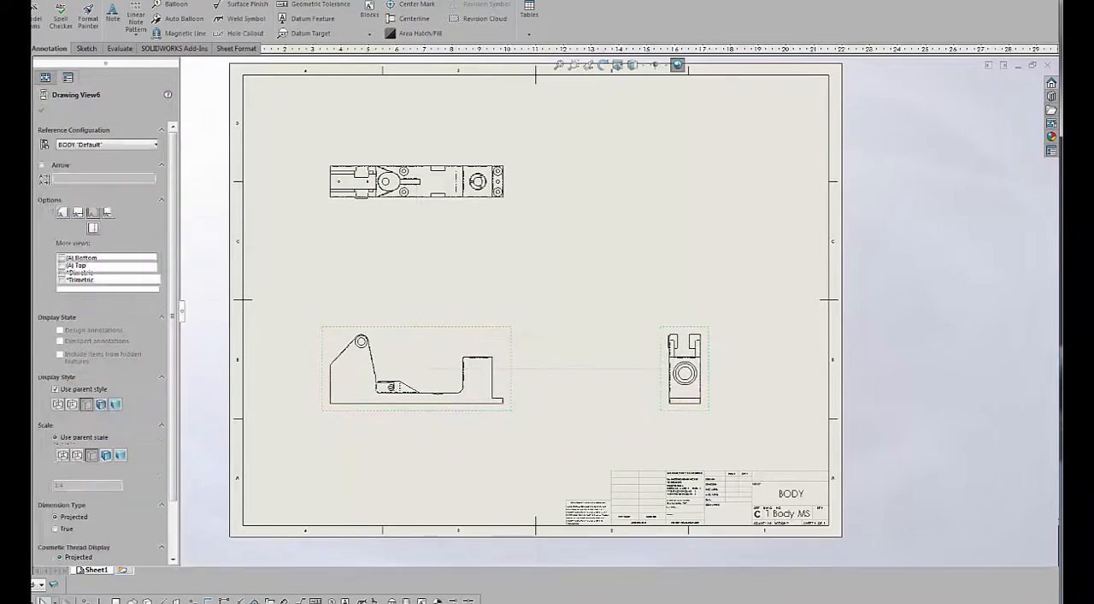
Import the model dimensions from the entire body model into all drawing views.
{"action": "left_click", "coordinate": [164, 0]}
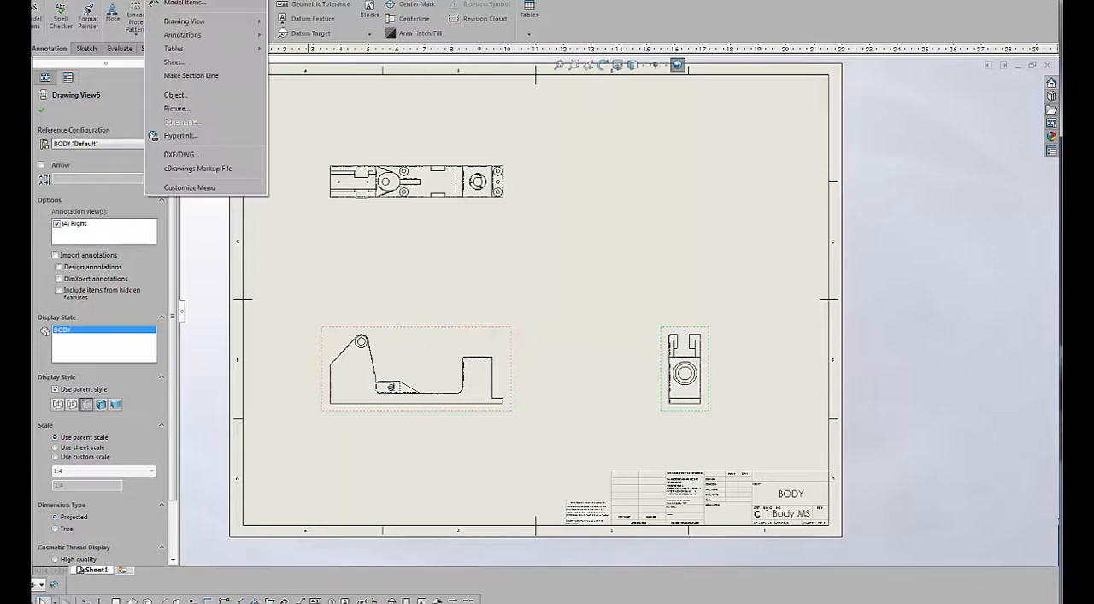
{"action": "left_click", "coordinate": [182, 4]}
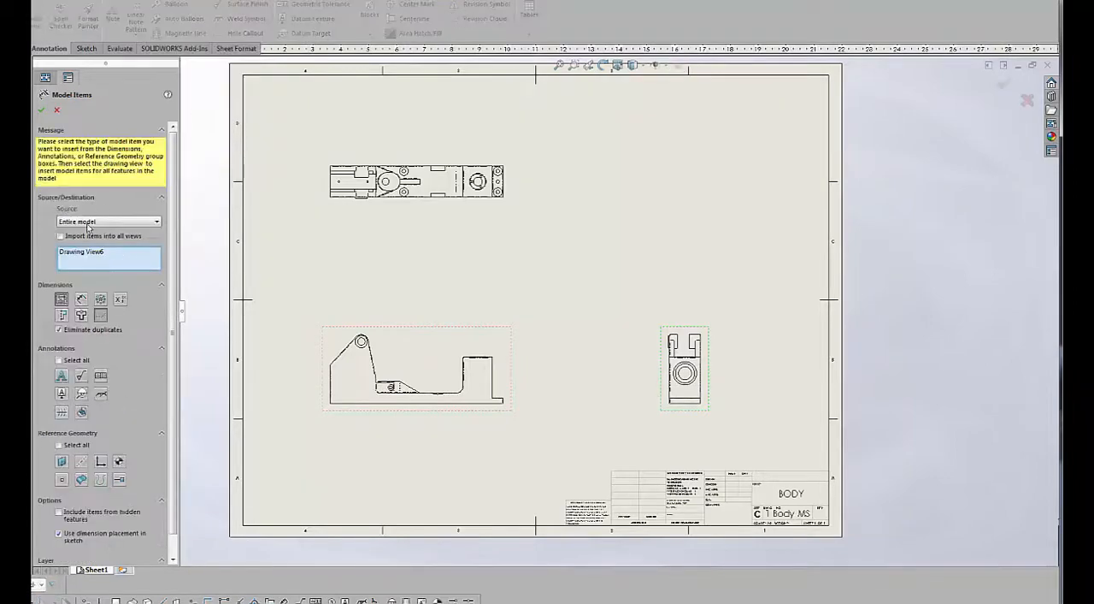
{"action": "left_click", "coordinate": [60, 236]}
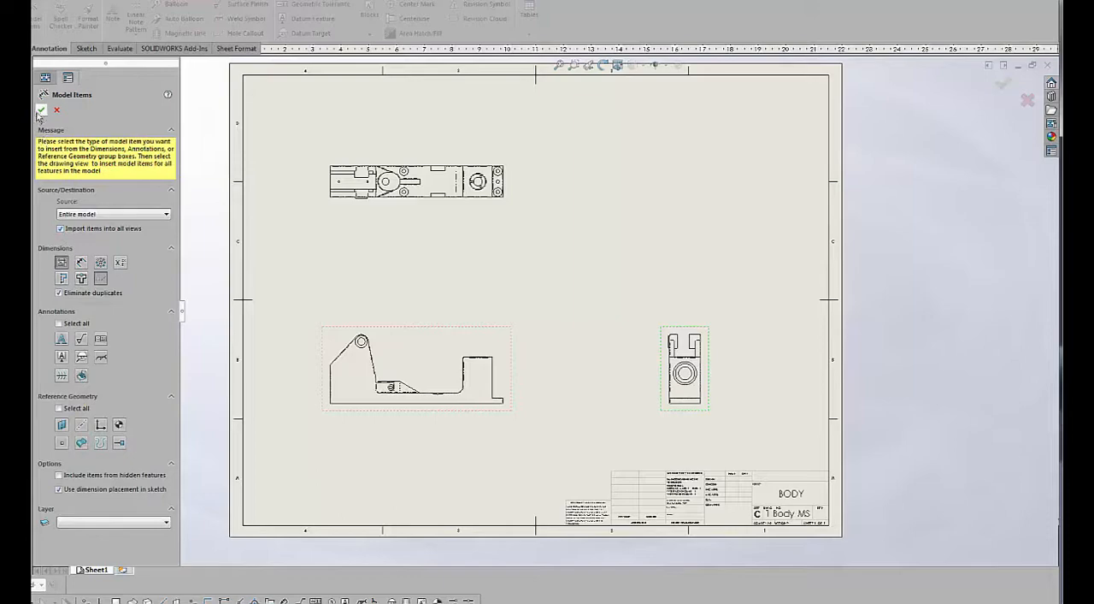
{"action": "key", "text": "Return"}
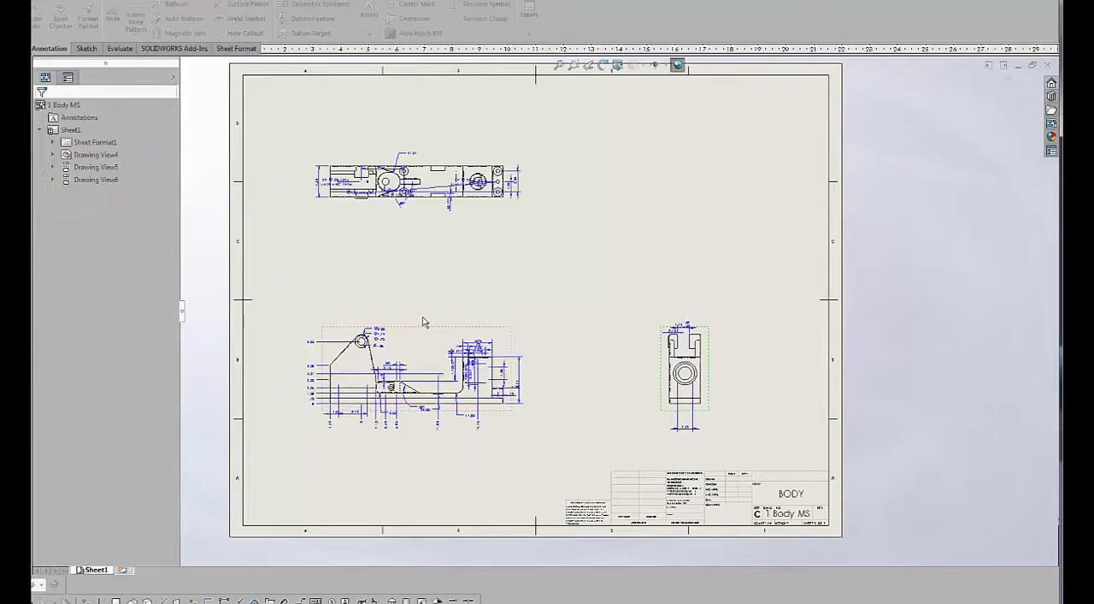
Select all imported dimensions on the body drawing and auto-arrange them around the three views.
{"action": "key", "text": "z"}
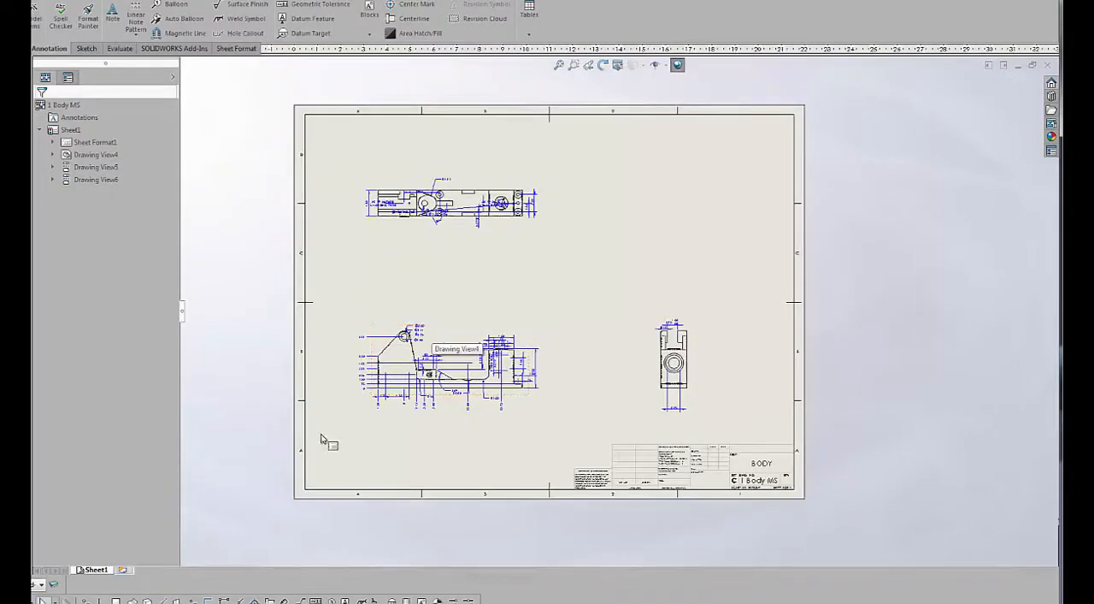
{"action": "mouse_move", "coordinate": [316, 450]}
{"action": "left_mouse_down"}
{"action": "mouse_move", "coordinate": [619, 146]}
{"action": "mouse_move", "coordinate": [693, 170]}
{"action": "mouse_move", "coordinate": [737, 141]}
{"action": "left_mouse_up"}
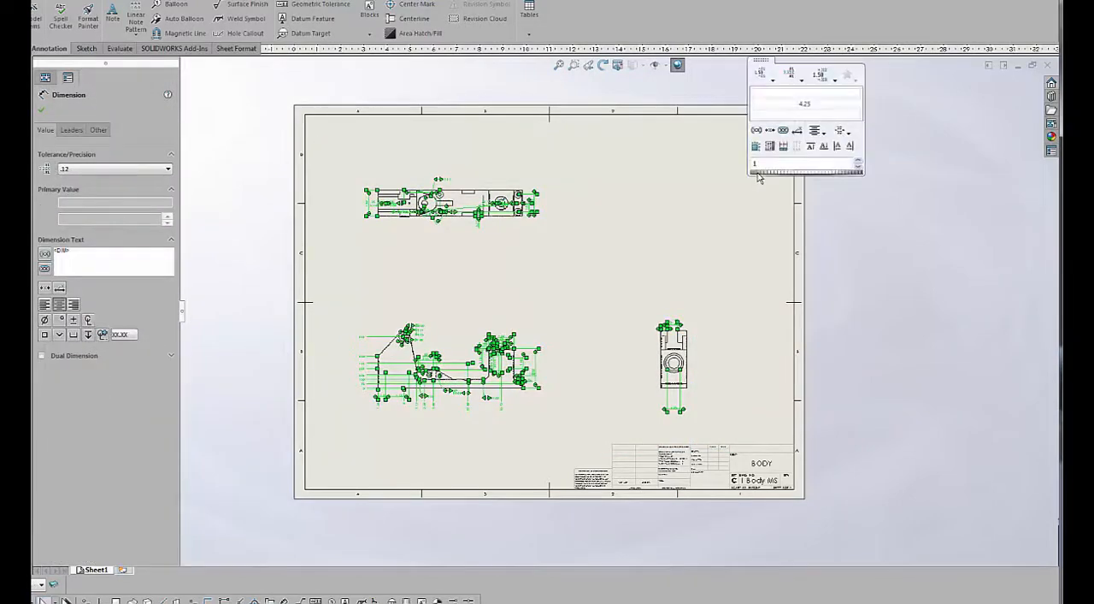
{"action": "left_click", "coordinate": [757, 147]}
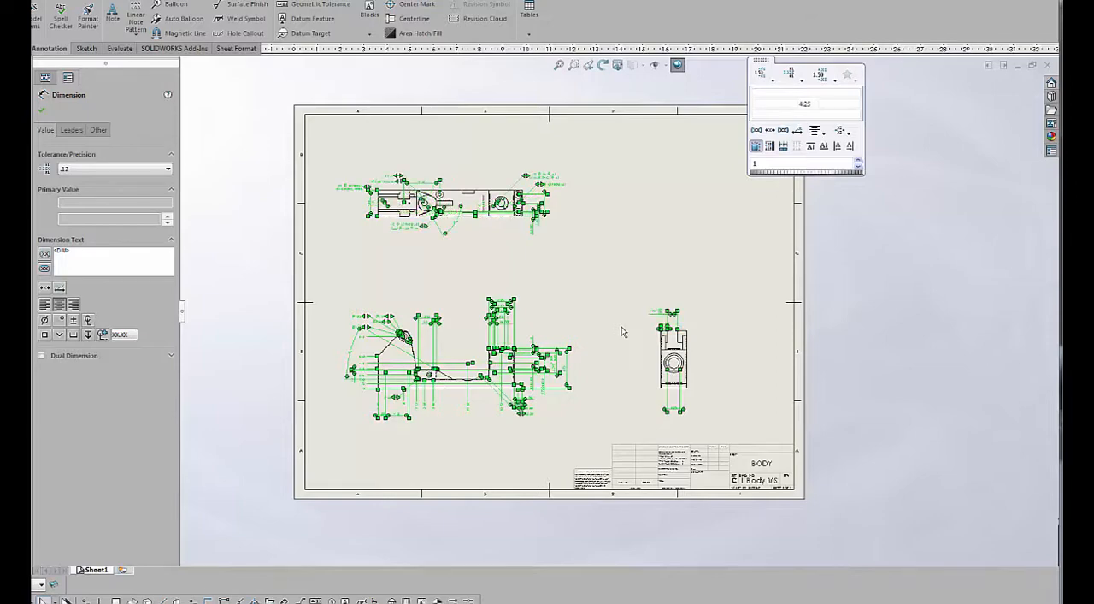
{"action": "left_click", "coordinate": [622, 338]}
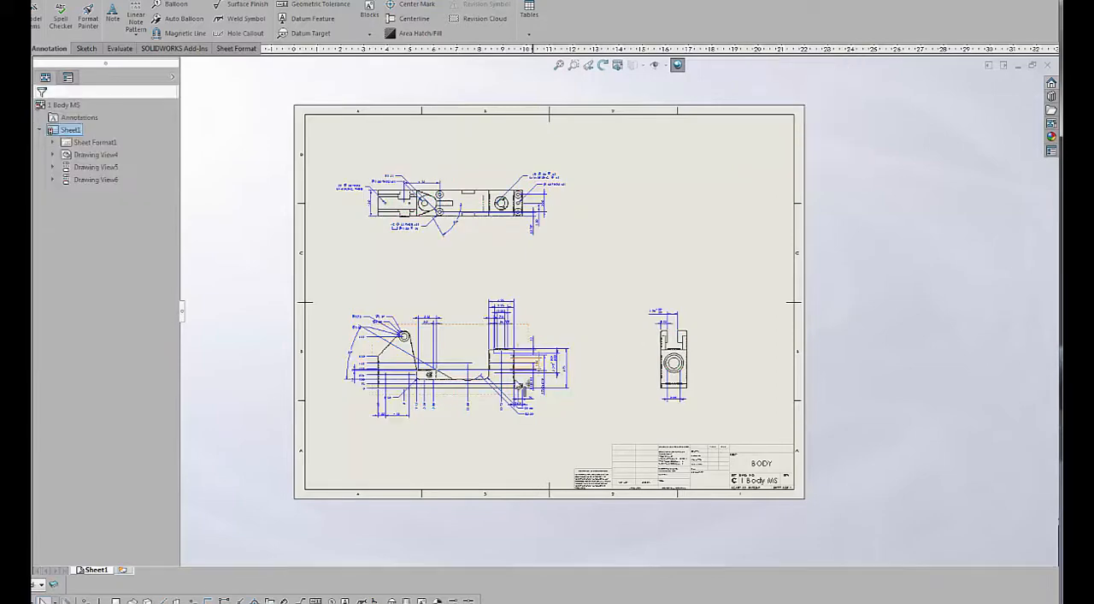
{"action": "scroll", "coordinate": [520, 385], "scroll_direction": "down", "scroll_amount": 5}
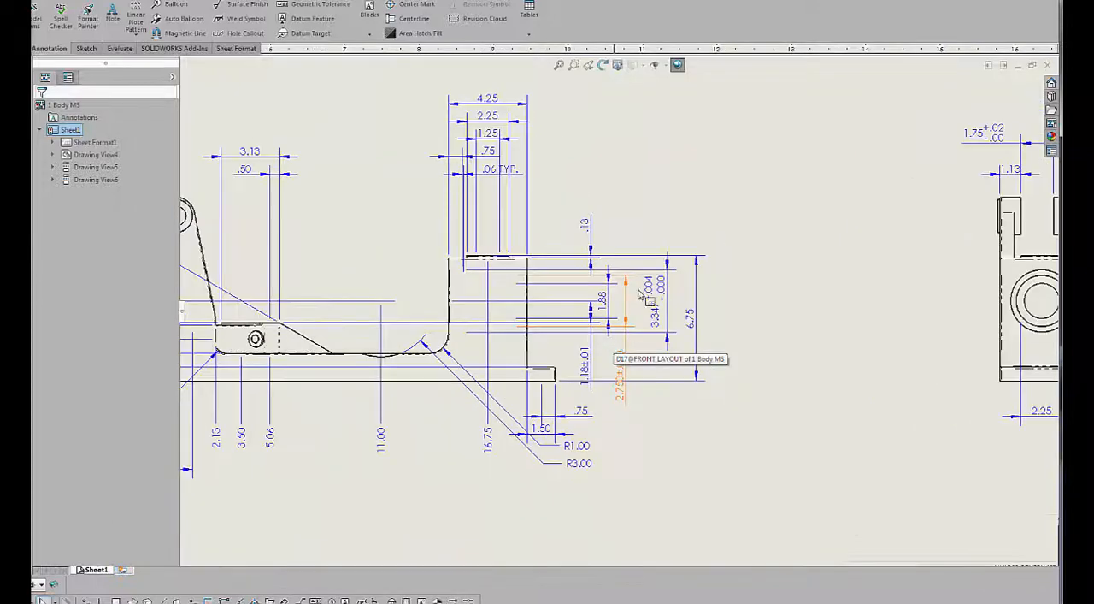
{"action": "scroll", "coordinate": [641, 294], "scroll_direction": "down", "scroll_amount": 2}
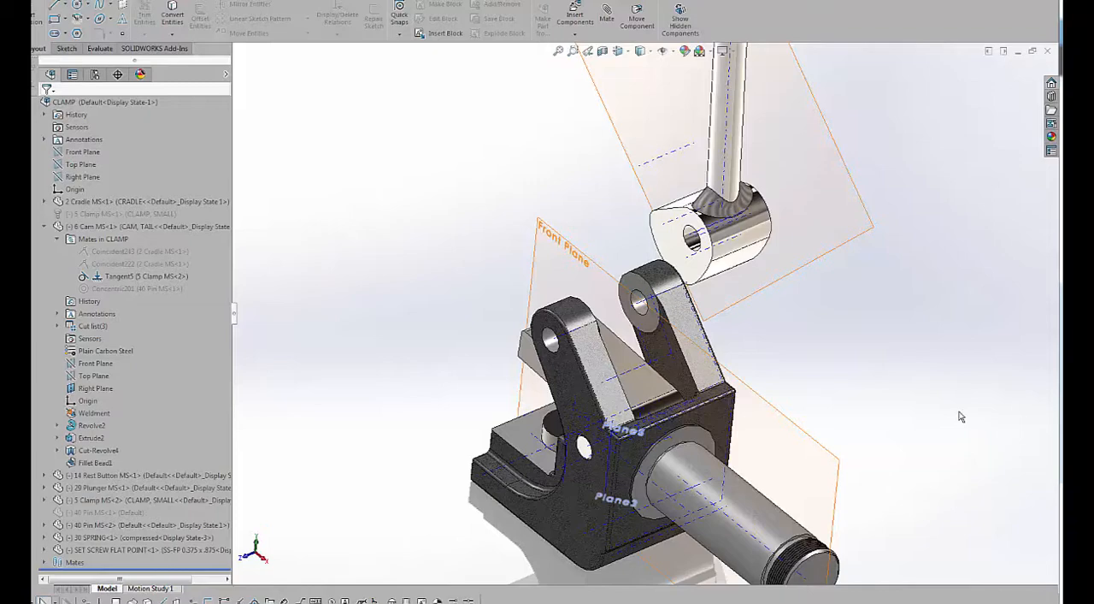
Unsuppress the cam's Coincident222 and Coincident243 mates in the CLAMP assembly, and swing the cam by its handle.
{"action": "middle_click_drag", "start_coordinate": [961, 410], "coordinate": [934, 417]}
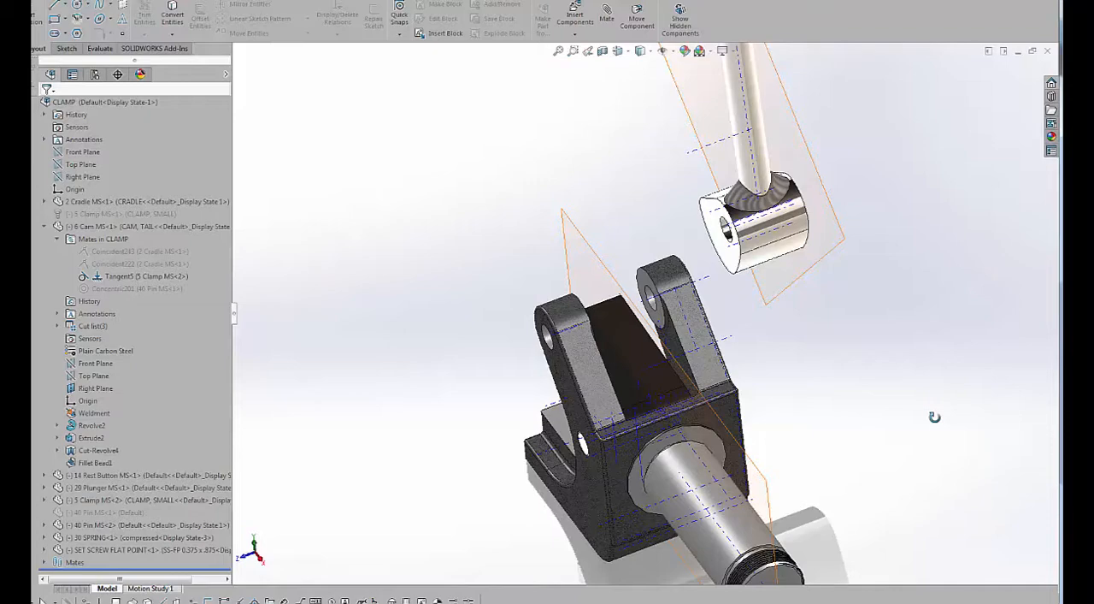
{"action": "middle_click_drag", "start_coordinate": [934, 417], "coordinate": [951, 418]}
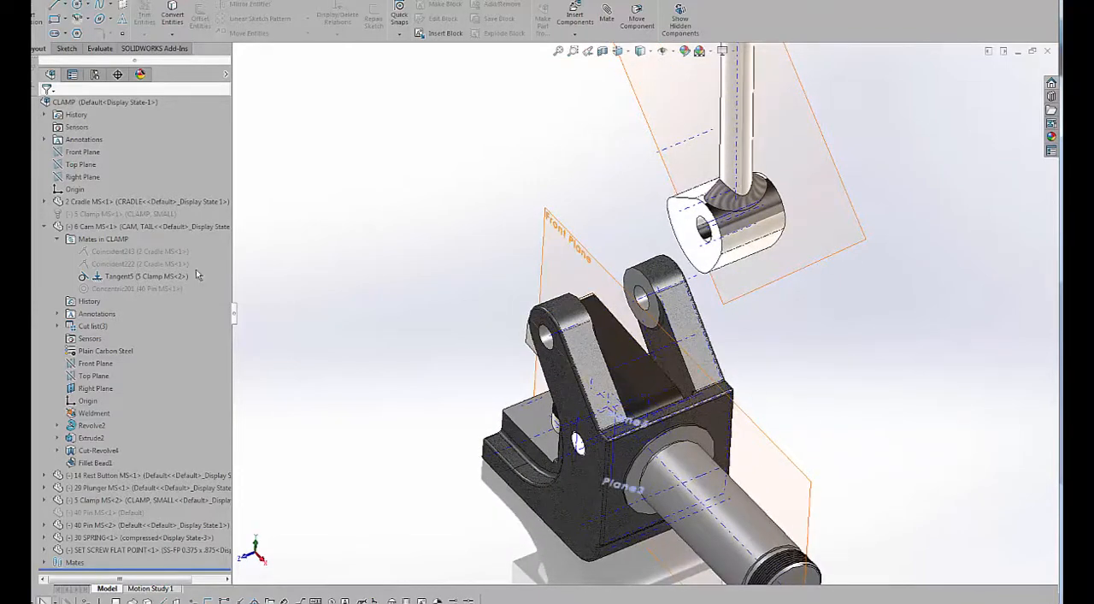
{"action": "left_click", "coordinate": [122, 265]}
{"action": "right_click", "coordinate": [122, 266]}
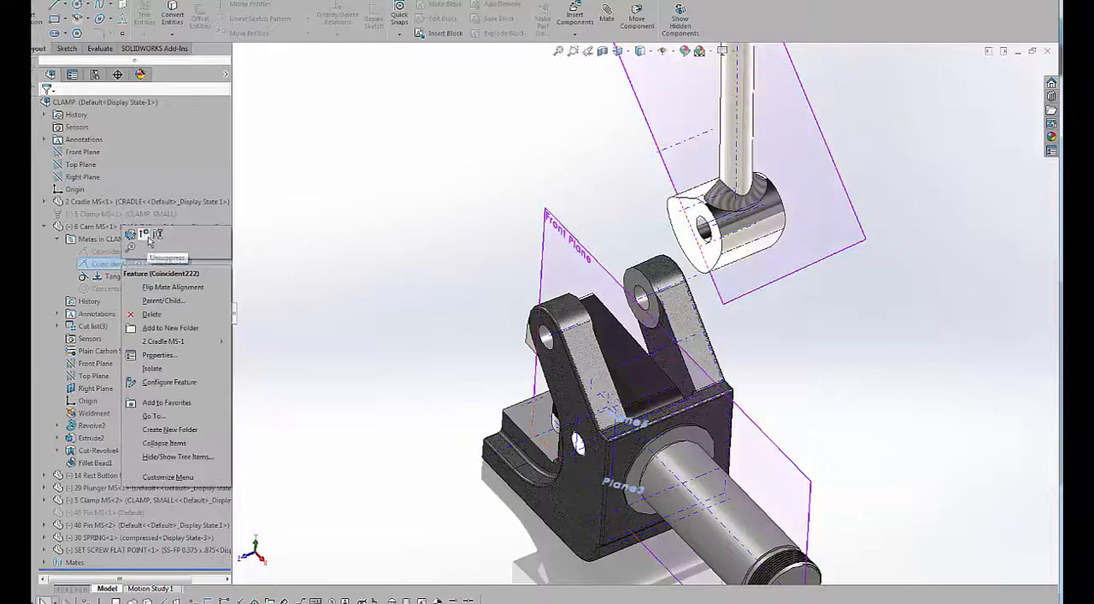
{"action": "left_click", "coordinate": [150, 242]}
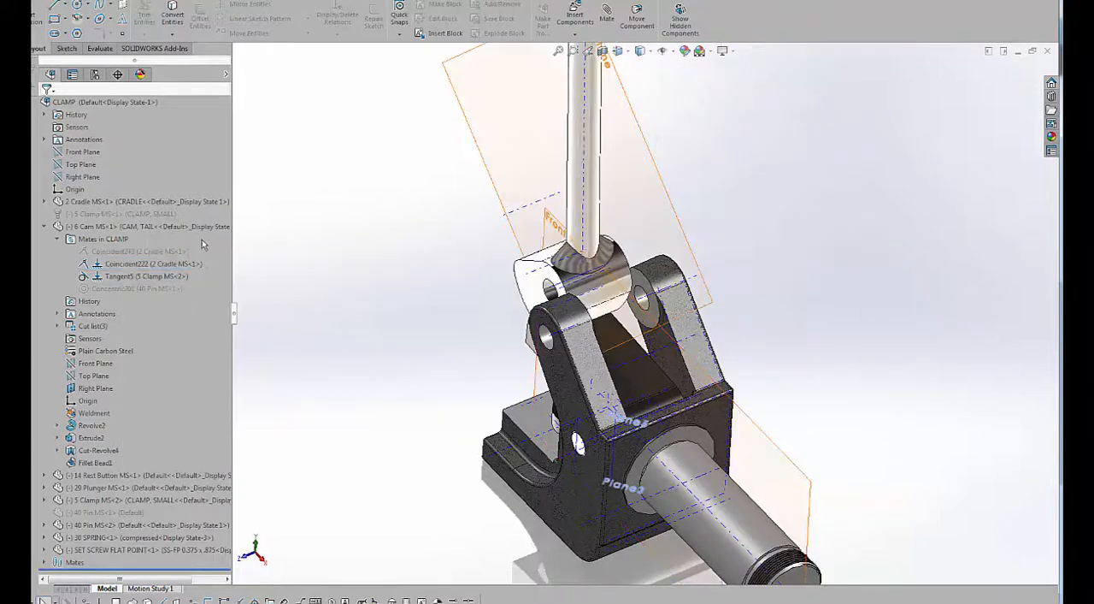
{"action": "right_click", "coordinate": [120, 251]}
{"action": "left_click", "coordinate": [132, 224]}
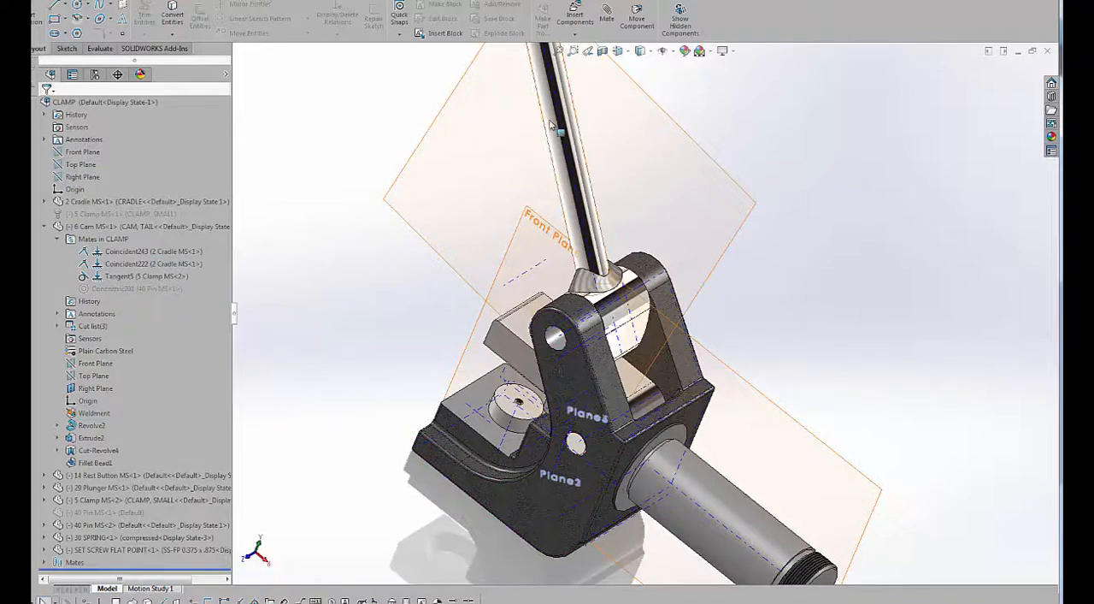
{"action": "left_click_drag", "start_coordinate": [551, 120], "coordinate": [645, 223]}
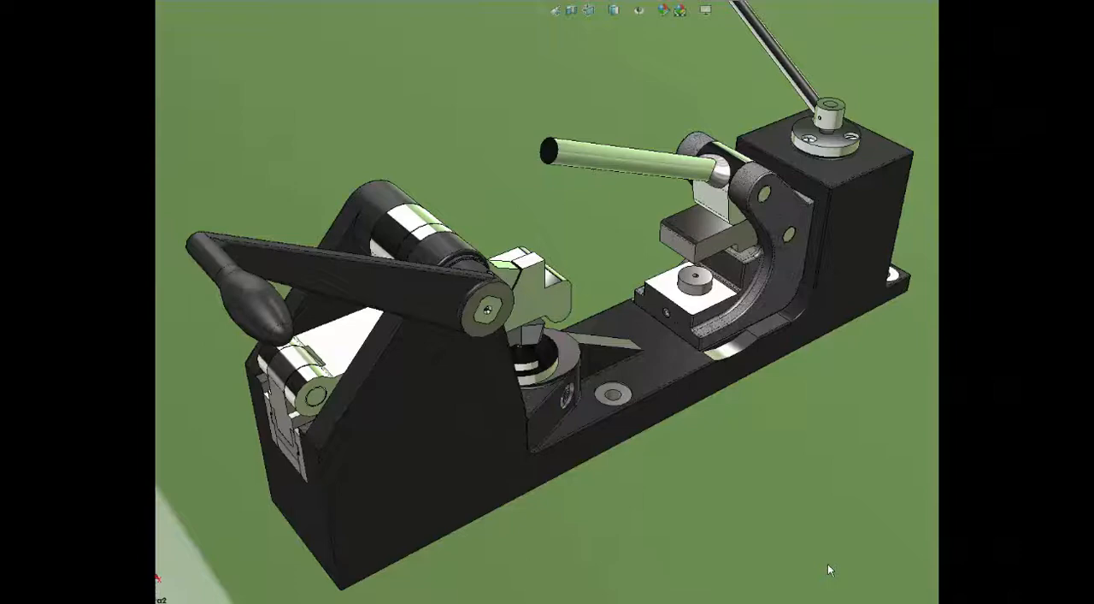